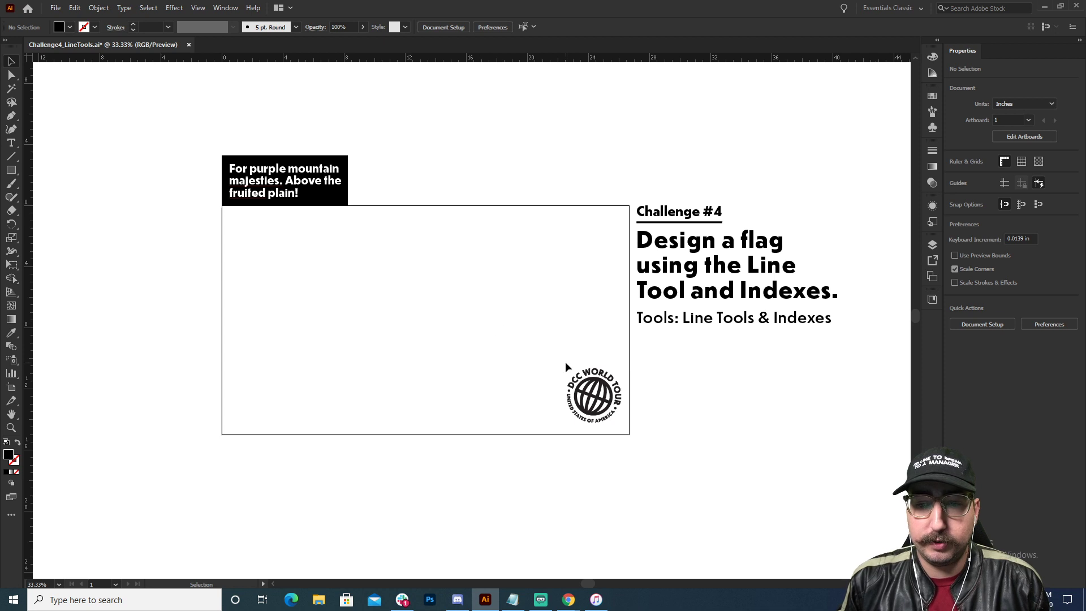
Step: Move the DCC World Tour badge off the artboard, placing it below the challenge text
{"action": "left_click_drag", "start_coordinate": [566, 366], "coordinate": [628, 443]}
{"action": "left_click_drag", "start_coordinate": [619, 403], "coordinate": [742, 416]}
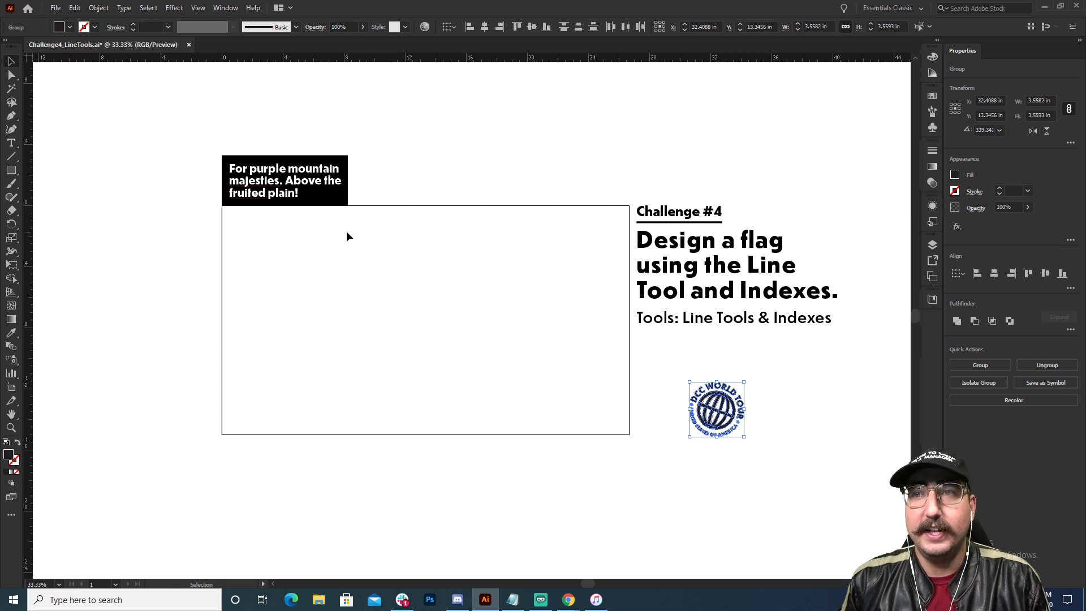
{"action": "left_click", "coordinate": [455, 251]}
Step: Draw two crossing diagonal lines over the artboard with the Line Segment tool, and delete both
{"action": "key", "text": "z"}
{"action": "left_click", "coordinate": [467, 282]}
{"action": "left_click_drag", "start_coordinate": [467, 306], "coordinate": [489, 260]}
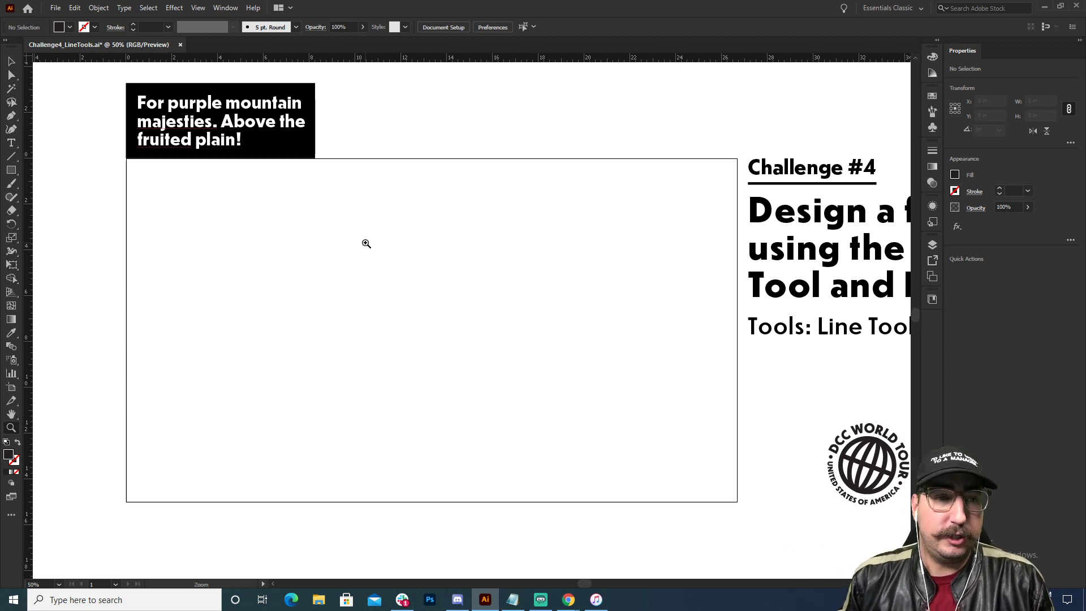
{"action": "left_click", "coordinate": [20, 161]}
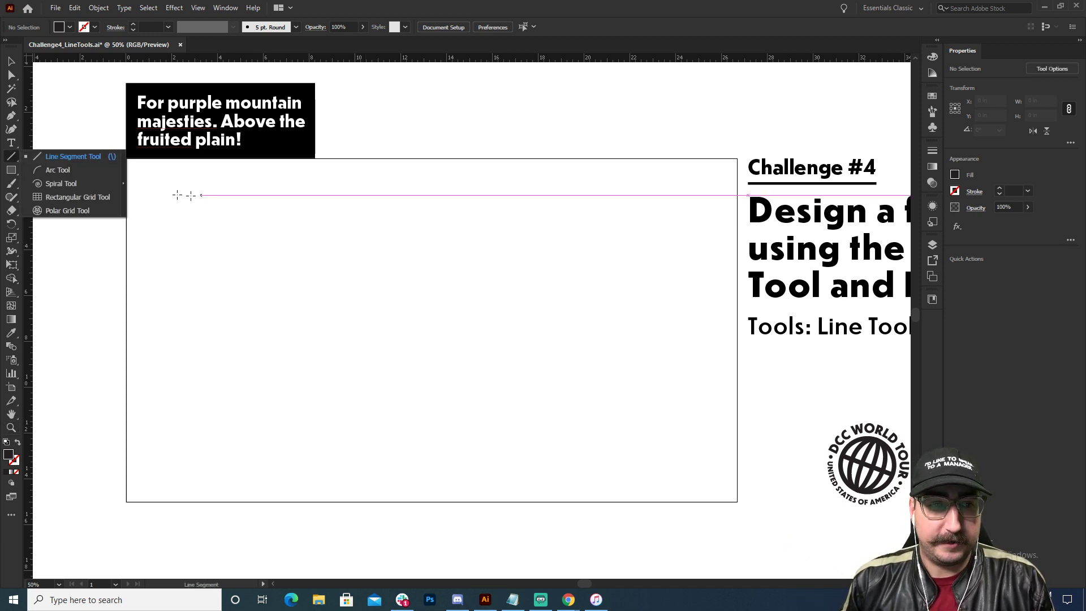
{"action": "left_click", "coordinate": [52, 162]}
{"action": "left_click_drag", "start_coordinate": [174, 183], "coordinate": [600, 498]}
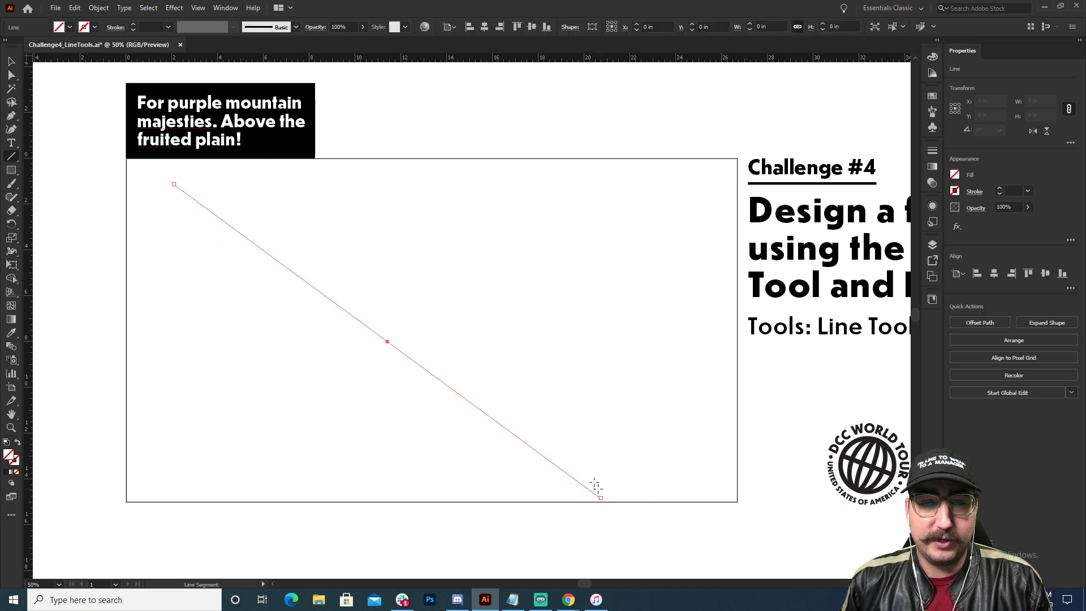
{"action": "left_click_drag", "start_coordinate": [578, 192], "coordinate": [189, 454]}
{"action": "key", "text": "v"}
{"action": "mouse_move", "coordinate": [339, 222]}
{"action": "left_mouse_down"}
{"action": "mouse_move", "coordinate": [417, 474]}
{"action": "mouse_move", "coordinate": [476, 479]}
{"action": "left_mouse_up"}
{"action": "key", "text": "Delete"}
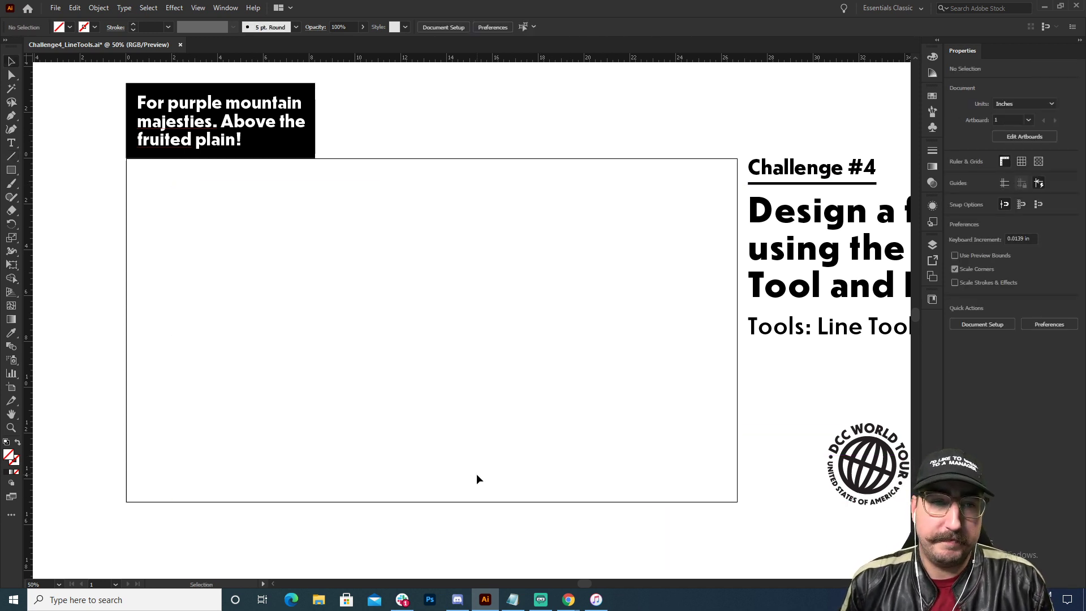
Step: Draw a single diagonal line about 13.7 in wide and 5.8 in high on the artboard, and delete it
{"action": "left_click", "coordinate": [12, 156]}
{"action": "left_click_drag", "start_coordinate": [256, 182], "coordinate": [568, 313]}
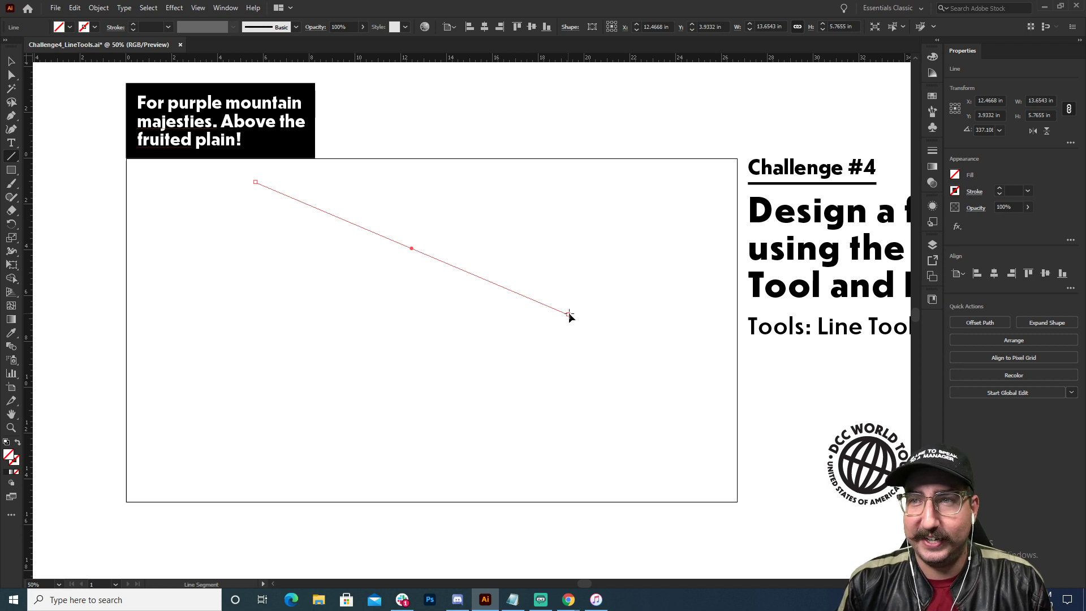
{"action": "key", "text": "Delete"}
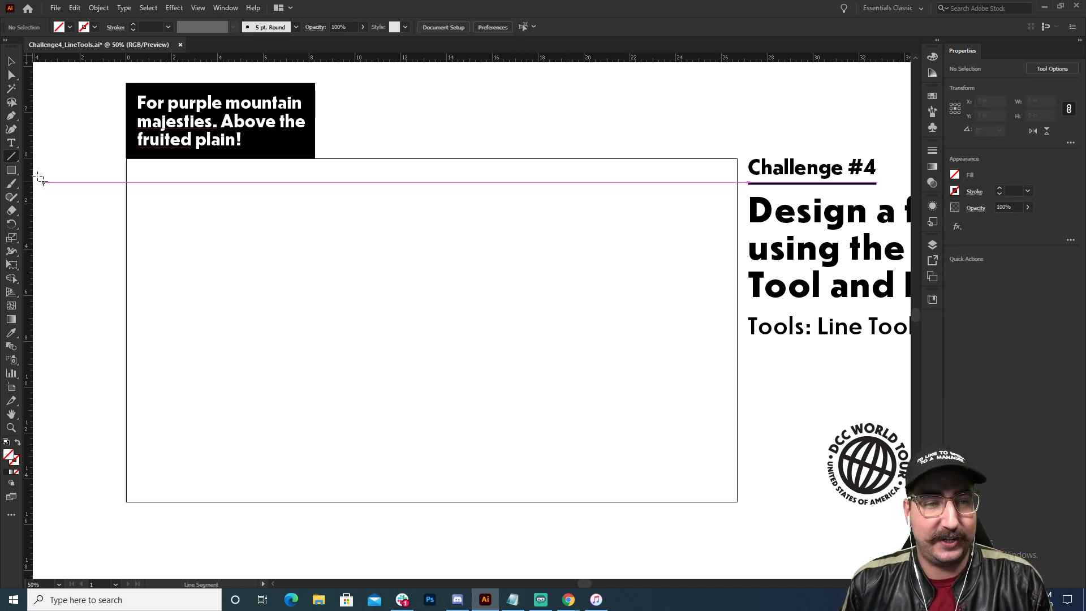
Step: Create a 26.6667 by 15.0211 in rectangular grid with 3 horizontal and 3 vertical dividers at 0% skew, using the outside rectangle as frame
{"action": "left_click", "coordinate": [12, 157]}
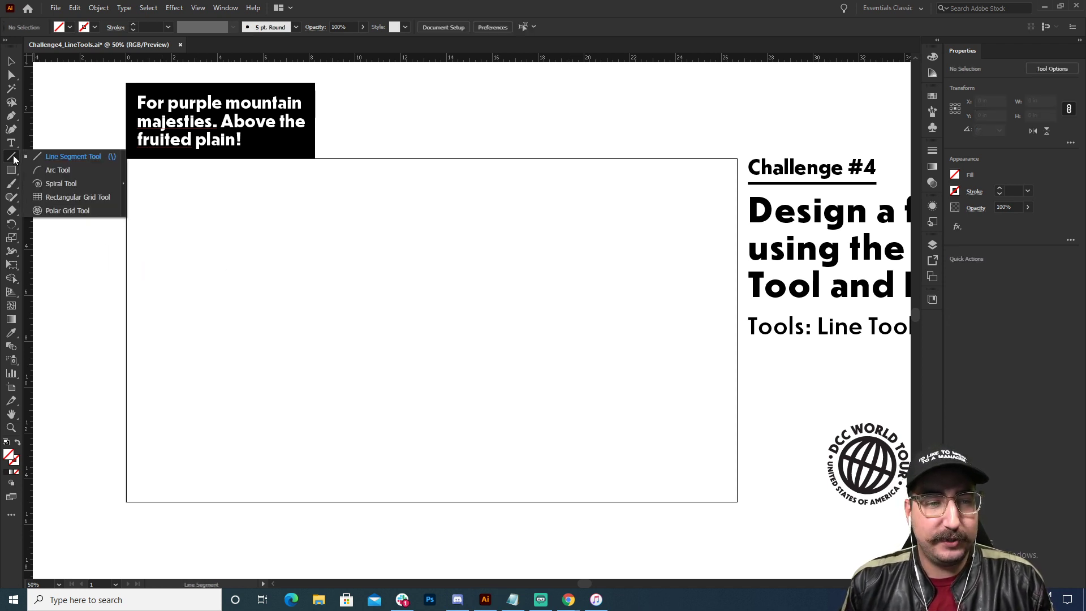
{"action": "left_click", "coordinate": [83, 198]}
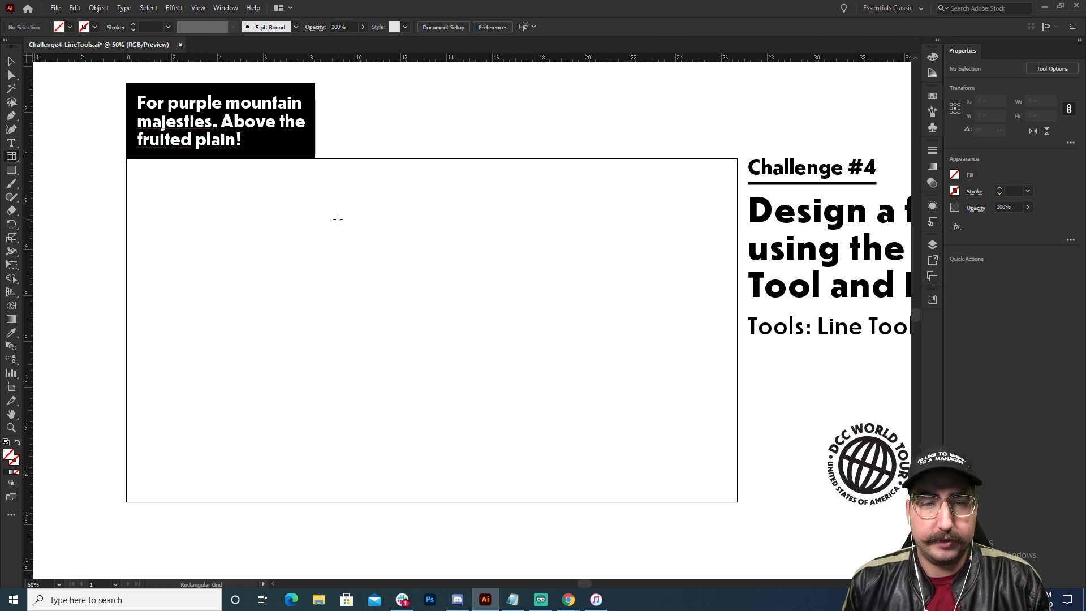
{"action": "left_click", "coordinate": [5, 161]}
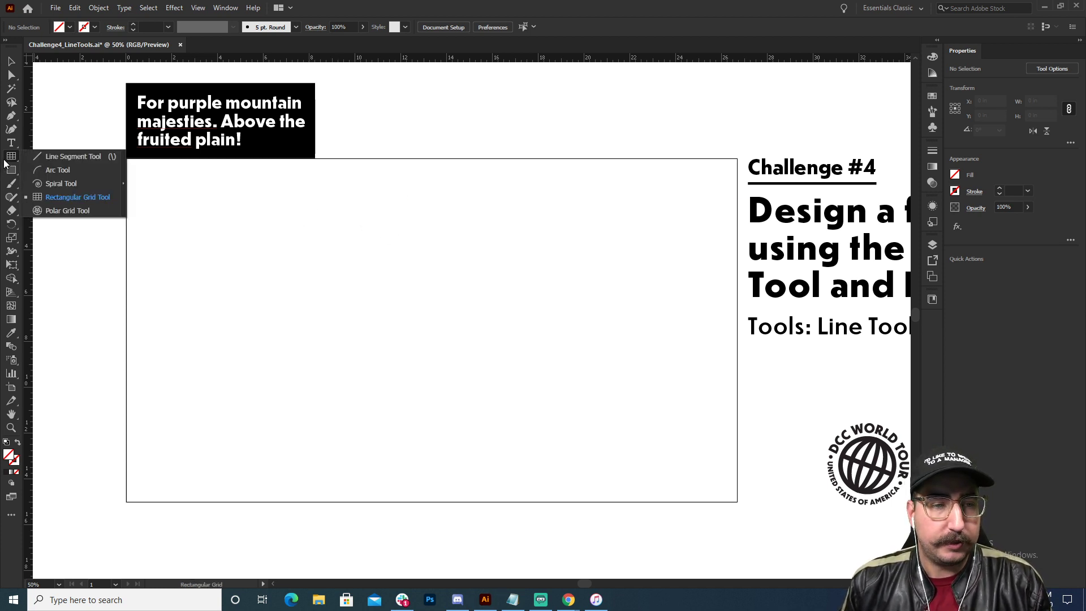
{"action": "left_click", "coordinate": [57, 197]}
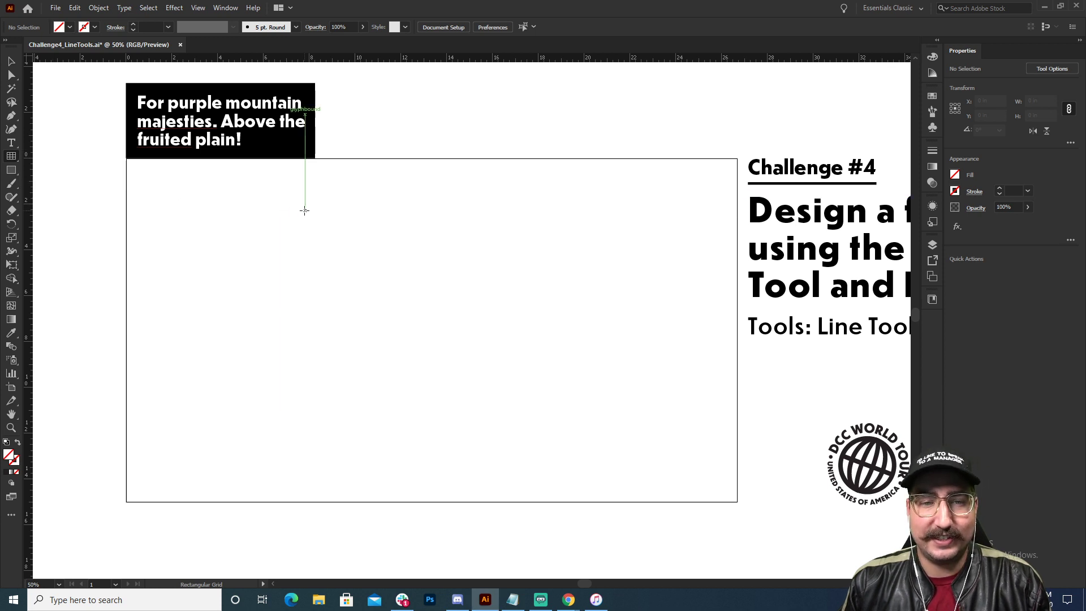
{"action": "left_click", "coordinate": [305, 231]}
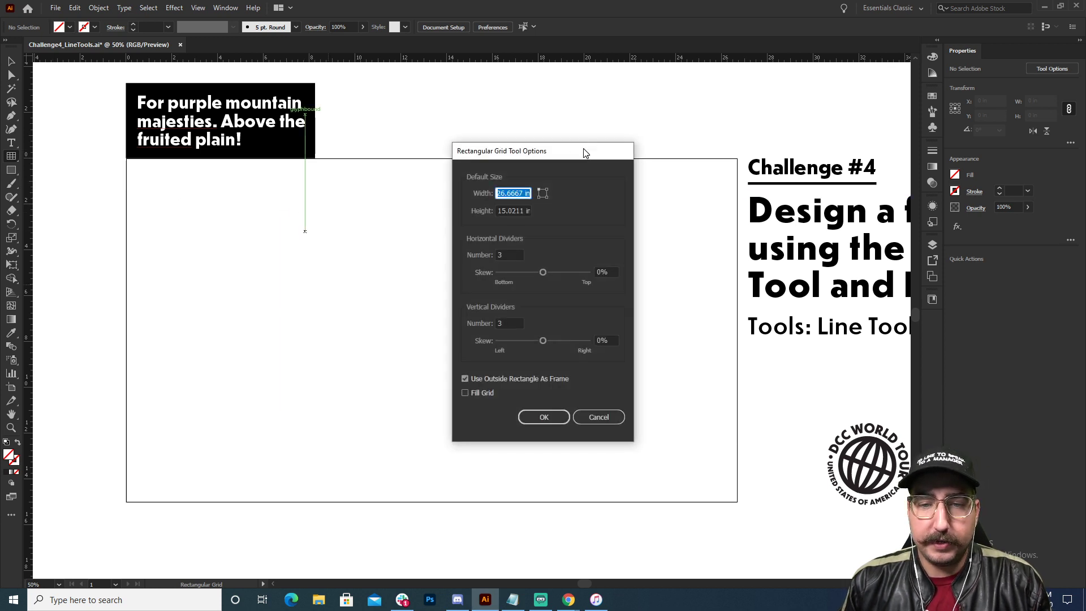
{"action": "left_click_drag", "start_coordinate": [585, 153], "coordinate": [532, 114]}
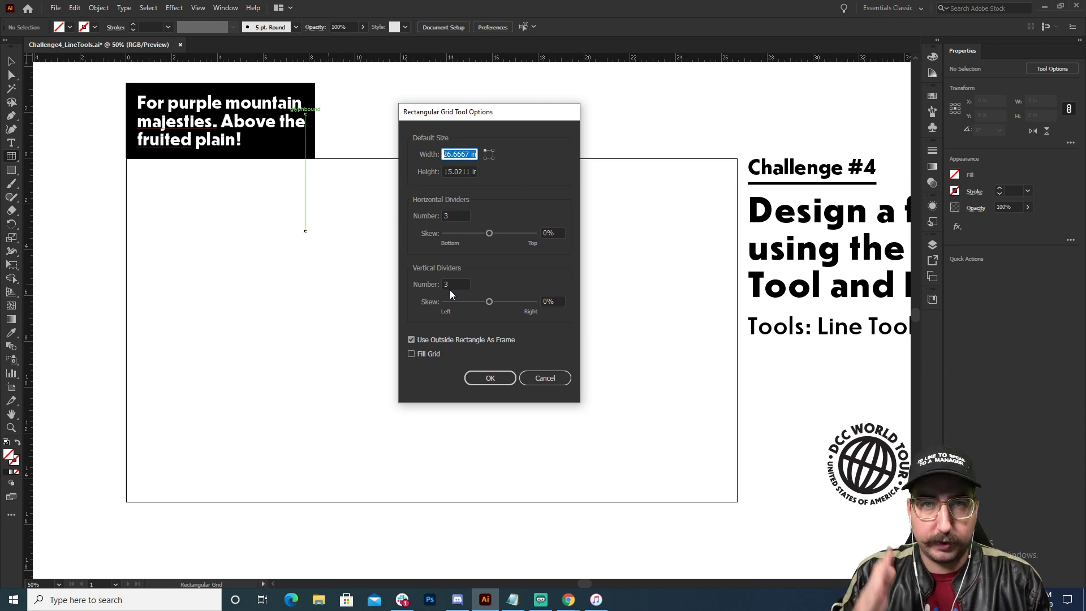
{"action": "left_click", "coordinate": [496, 378]}
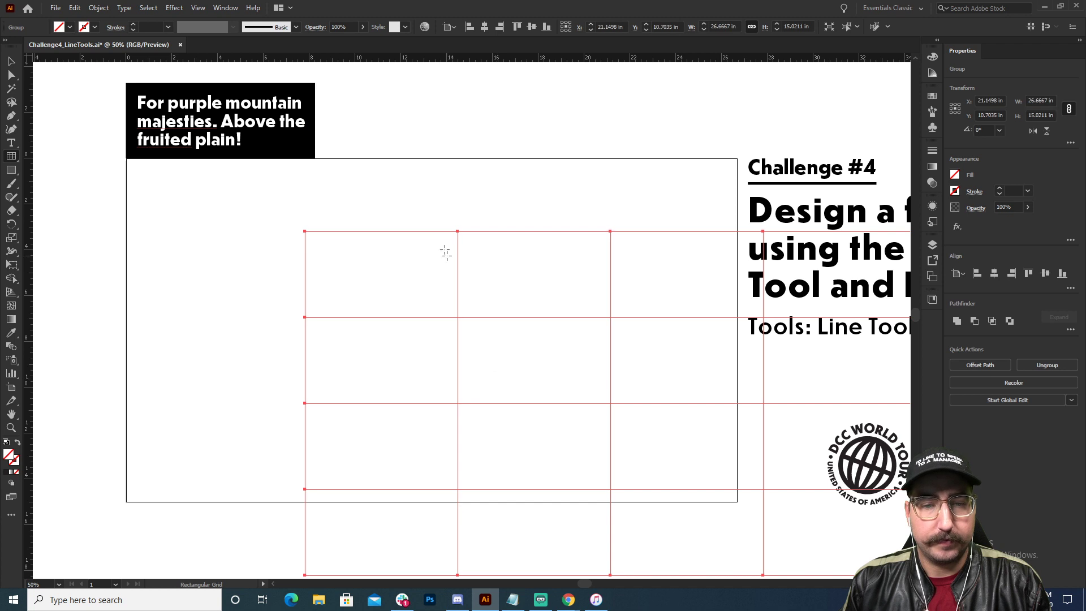
Step: Move the rectangular grid up and to the left so it roughly covers the artboard
{"action": "key", "text": "v"}
{"action": "left_click", "coordinate": [453, 221]}
{"action": "left_click", "coordinate": [458, 243]}
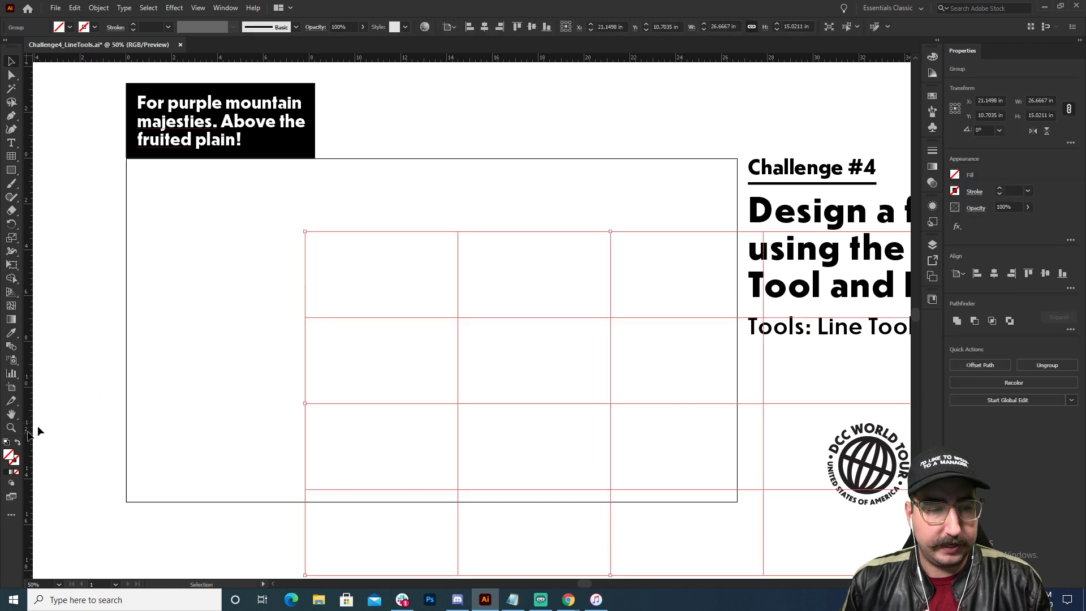
{"action": "left_click_drag", "start_coordinate": [457, 279], "coordinate": [254, 197]}
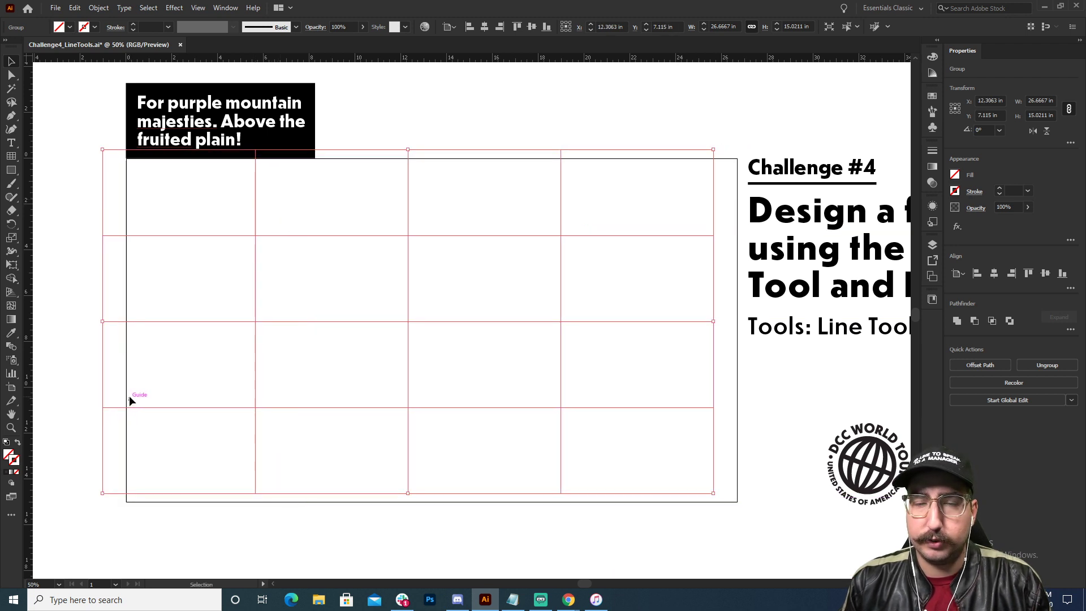
Step: Give the grid lines a red stroke colour
{"action": "left_click", "coordinate": [95, 28]}
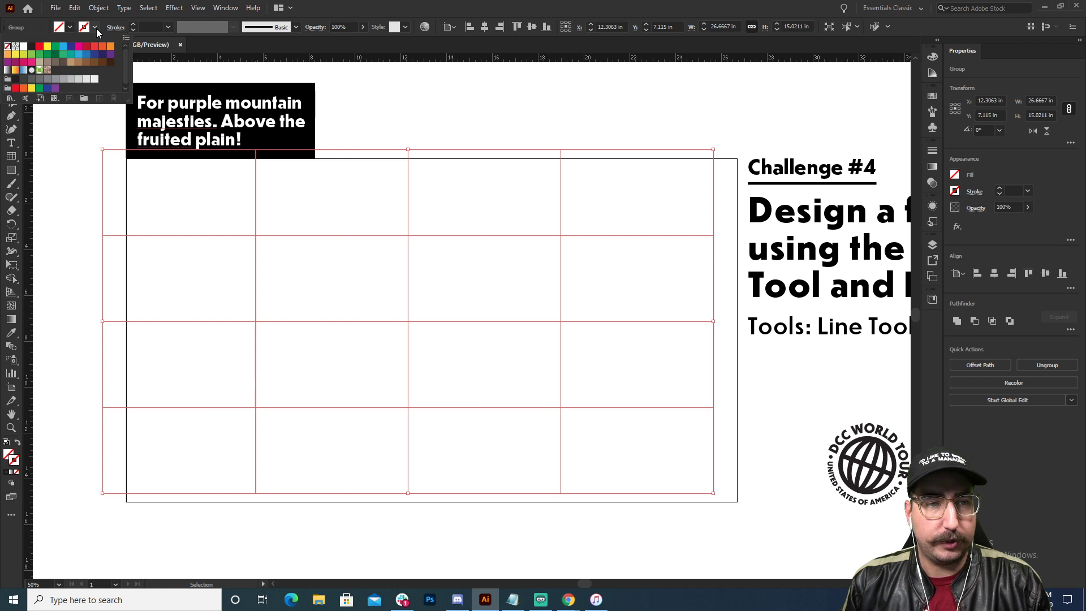
{"action": "left_click", "coordinate": [86, 47]}
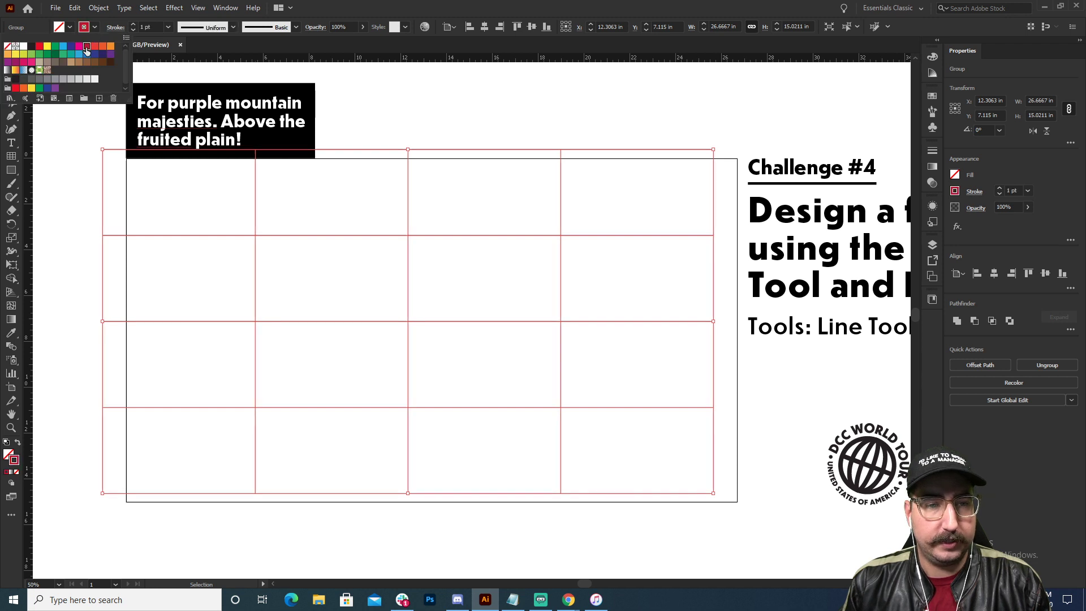
{"action": "left_click", "coordinate": [432, 119]}
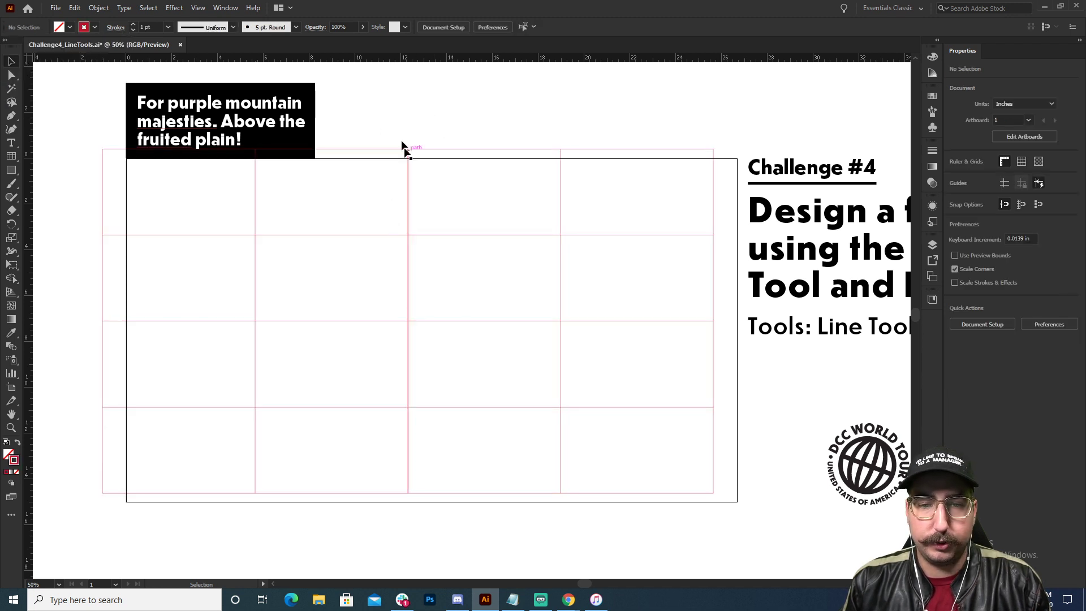
Step: Set the grid's stroke weight to 5 pt
{"action": "left_click_drag", "start_coordinate": [397, 118], "coordinate": [512, 261]}
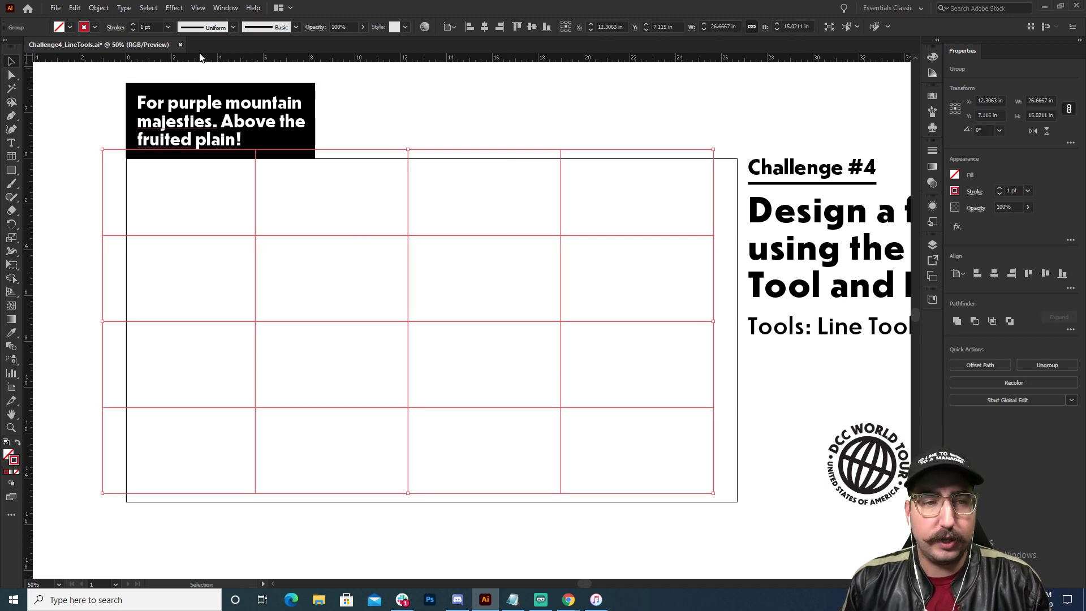
{"action": "left_click", "coordinate": [152, 26]}
{"action": "key", "text": "Up"}
{"action": "key", "text": "Up"}
{"action": "key", "text": "Up"}
{"action": "key", "text": "Up"}
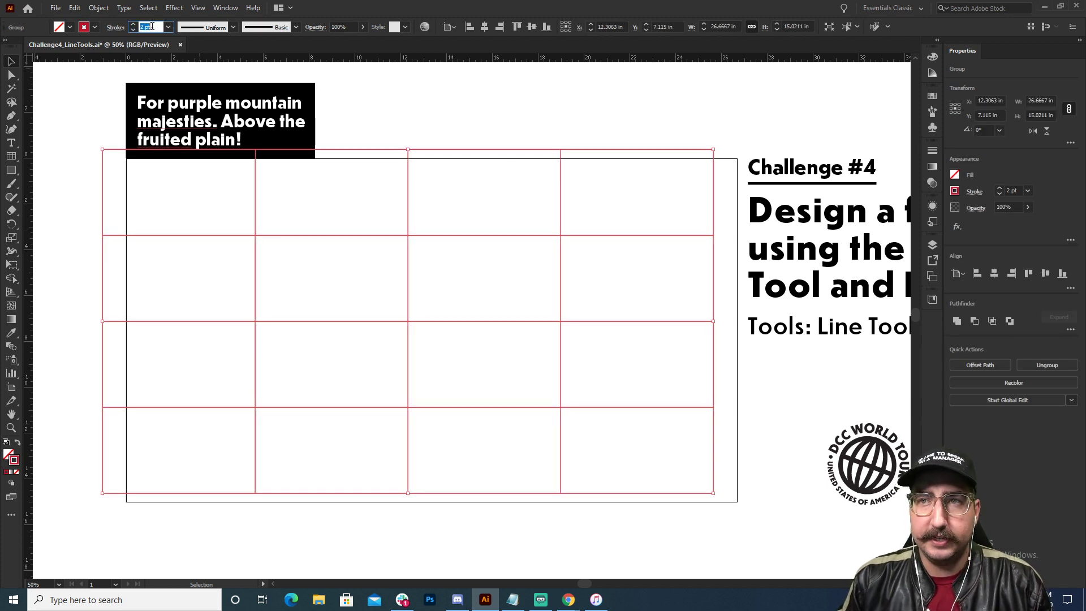
{"action": "key", "text": "Return"}
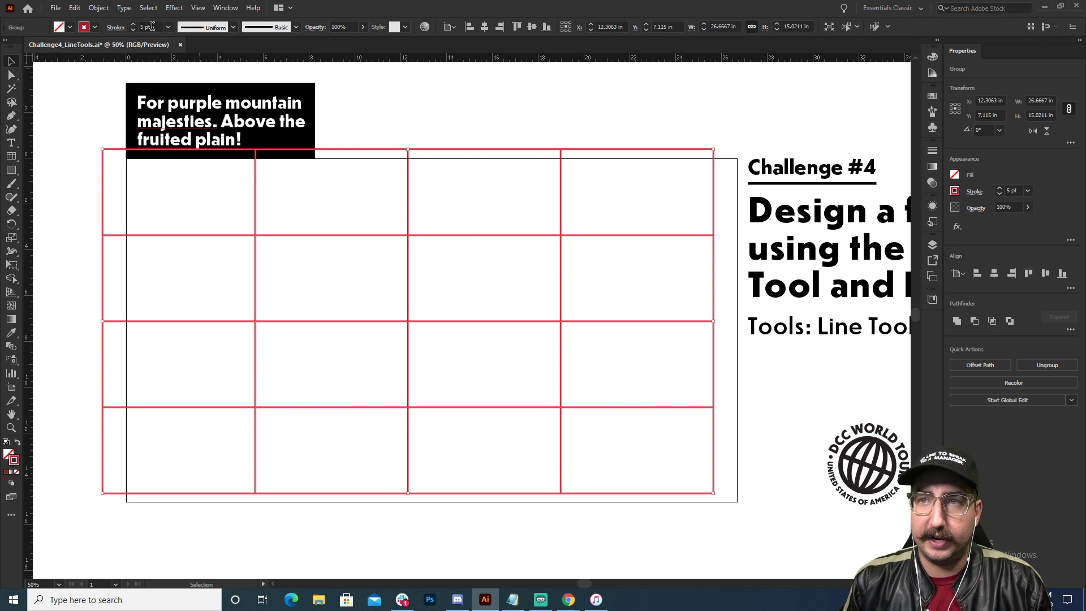
{"action": "left_click", "coordinate": [411, 139]}
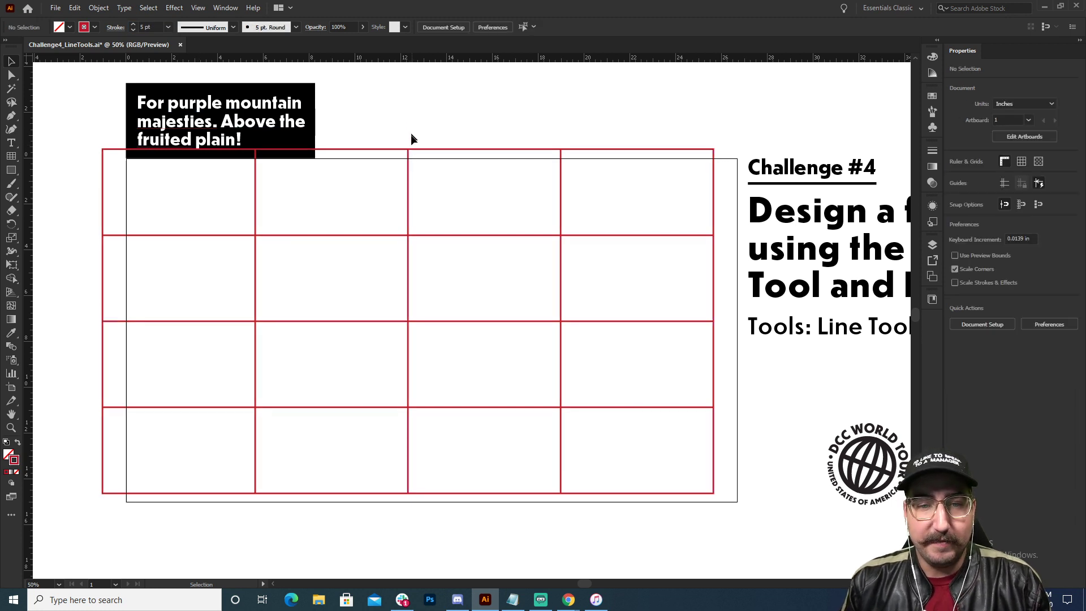
Step: Centre the grid on the artboard and adjust its height to about 14.98 in to fit the artboard's edges
{"action": "left_click_drag", "start_coordinate": [413, 150], "coordinate": [436, 178]}
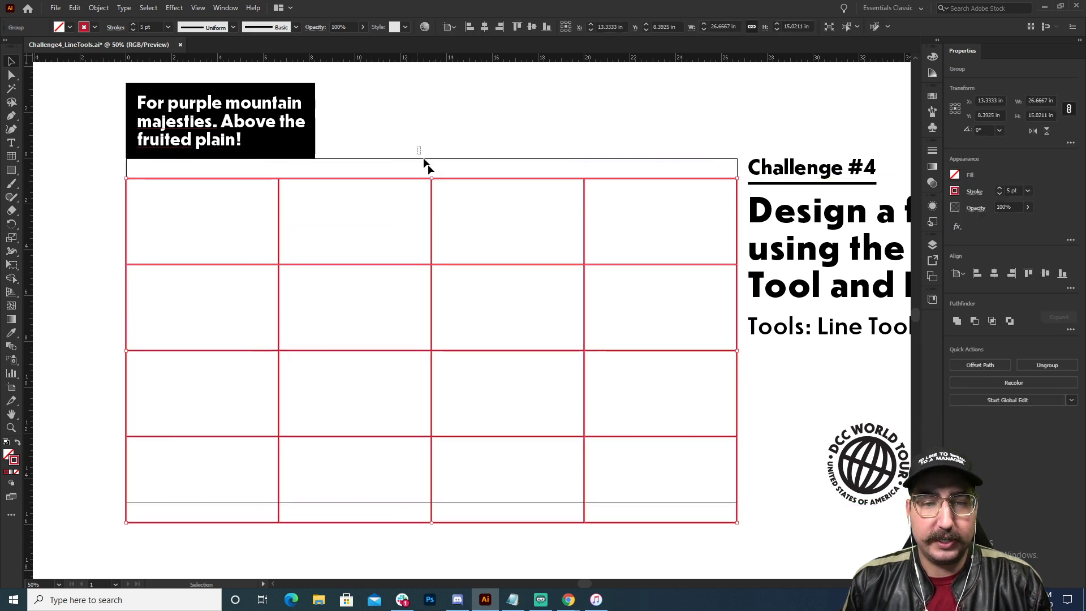
{"action": "left_click", "coordinate": [528, 27]}
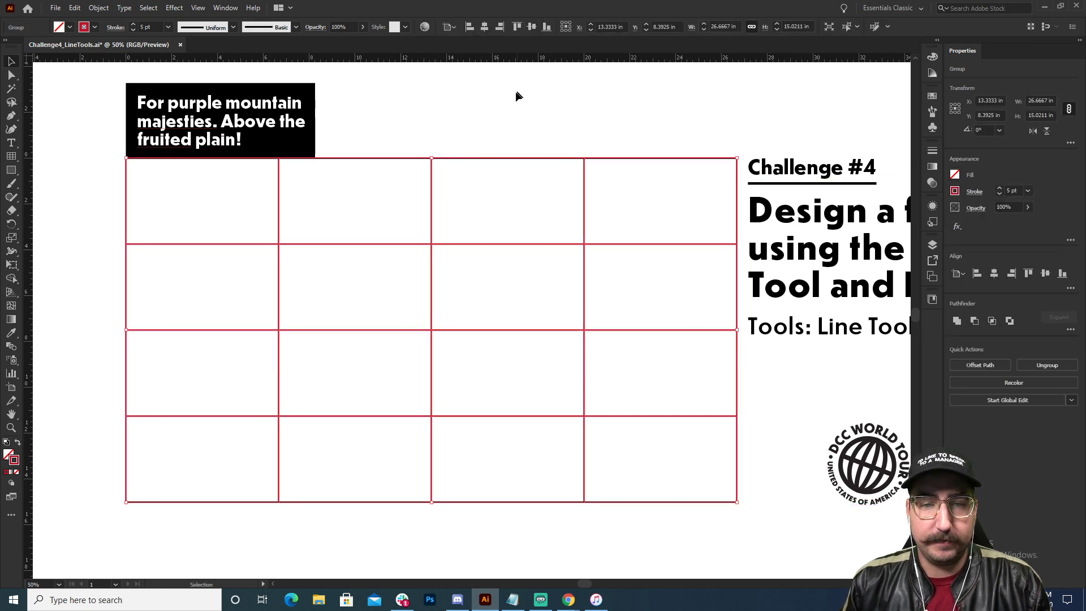
{"action": "left_click", "coordinate": [517, 107]}
{"action": "scroll", "coordinate": [526, 215], "scroll_direction": "down", "scroll_amount": 3}
{"action": "left_click", "coordinate": [546, 152]}
{"action": "scroll", "coordinate": [509, 194], "scroll_direction": "up", "scroll_amount": 2}
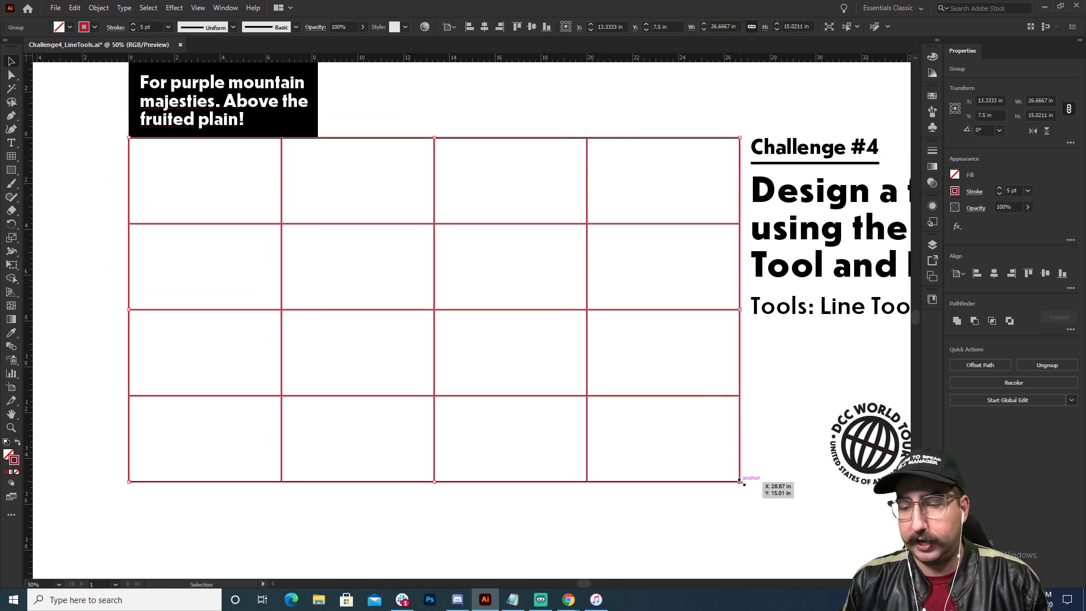
{"action": "mouse_move", "coordinate": [741, 481]}
{"action": "left_mouse_down"}
{"action": "mouse_move", "coordinate": [176, 176]}
{"action": "mouse_move", "coordinate": [339, 244]}
{"action": "mouse_move", "coordinate": [627, 281]}
{"action": "mouse_move", "coordinate": [623, 297]}
{"action": "mouse_move", "coordinate": [390, 411]}
{"action": "mouse_move", "coordinate": [506, 420]}
{"action": "mouse_move", "coordinate": [741, 481]}
{"action": "left_mouse_up"}
{"action": "left_click", "coordinate": [478, 104]}
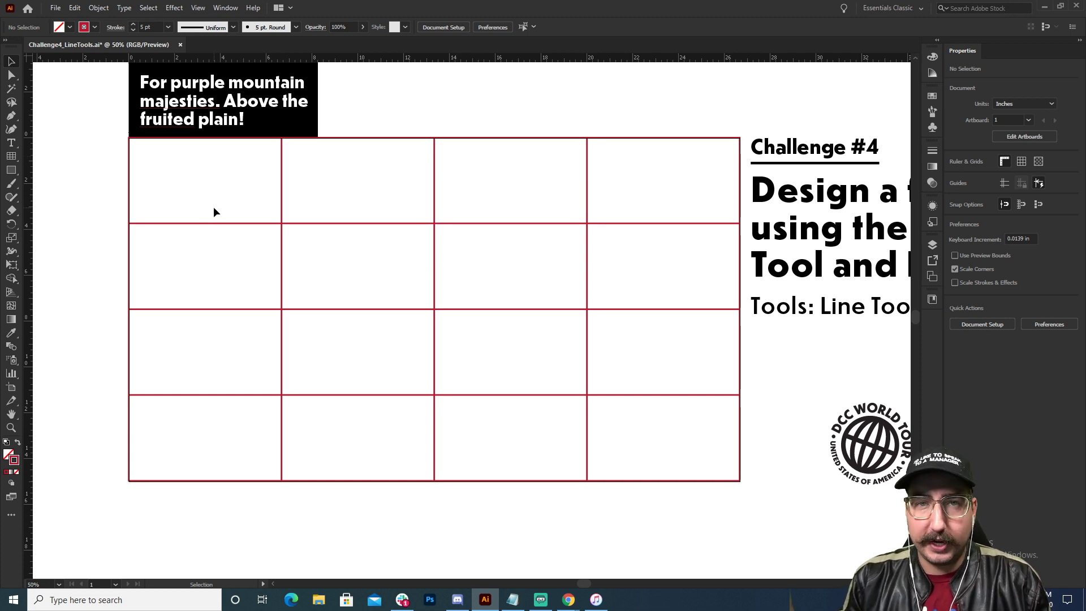
Step: Convert the whole rectangular grid into guides
{"action": "left_click_drag", "start_coordinate": [215, 212], "coordinate": [622, 376]}
{"action": "left_click", "coordinate": [175, 8]}
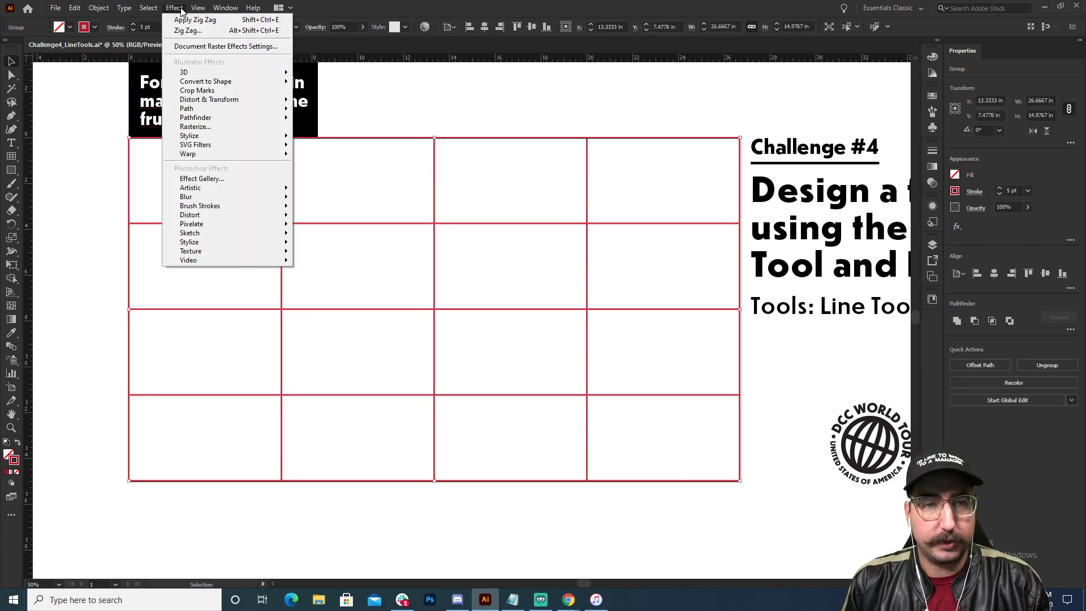
{"action": "mouse_move", "coordinate": [198, 8]}
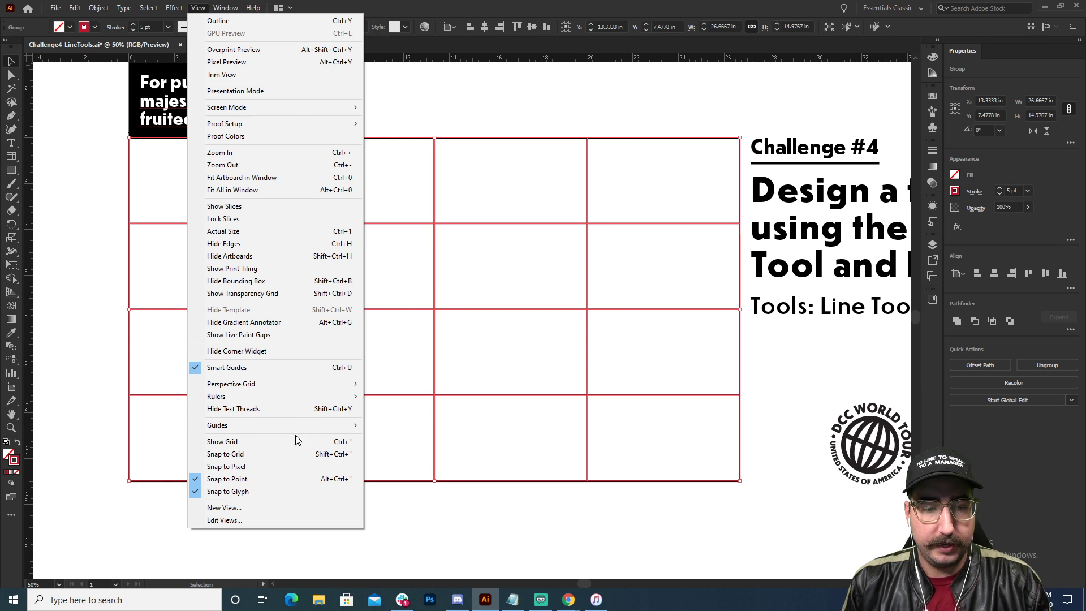
{"action": "mouse_move", "coordinate": [300, 425]}
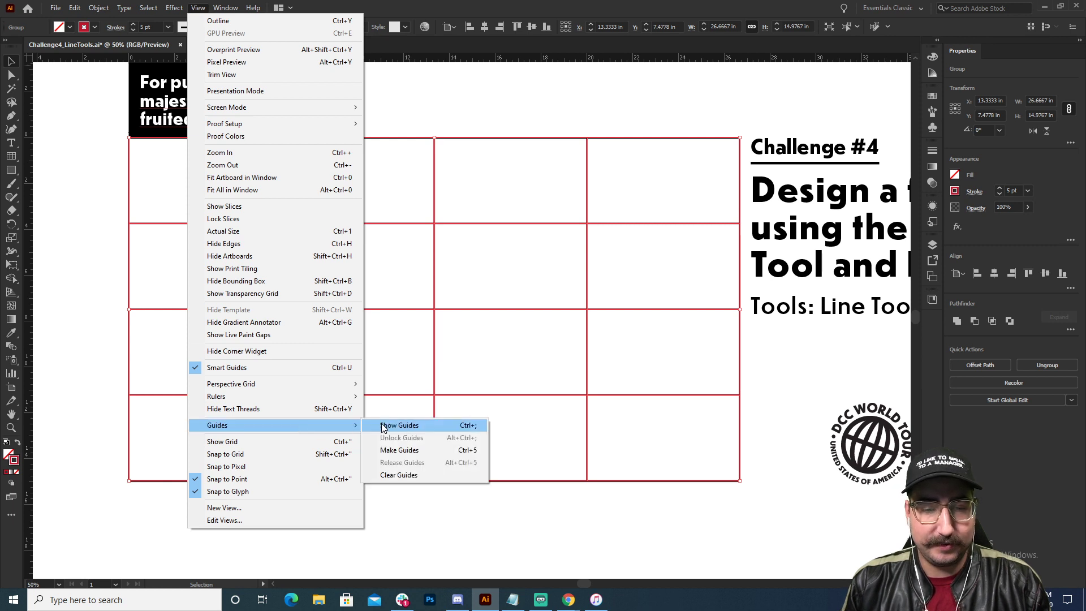
{"action": "left_click", "coordinate": [399, 450]}
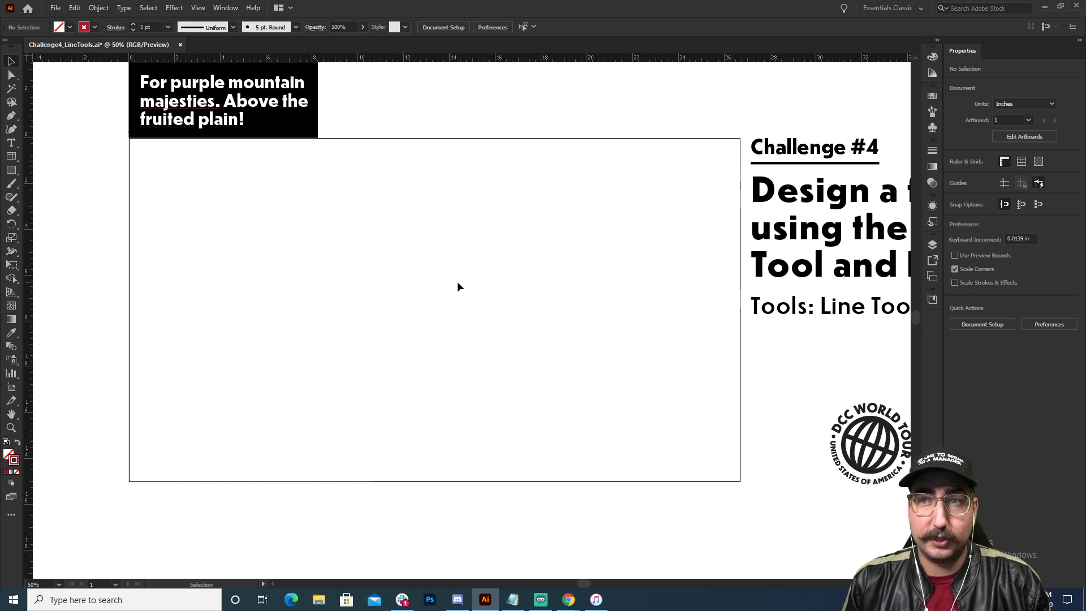
Step: Show the document's guides
{"action": "left_click", "coordinate": [197, 9]}
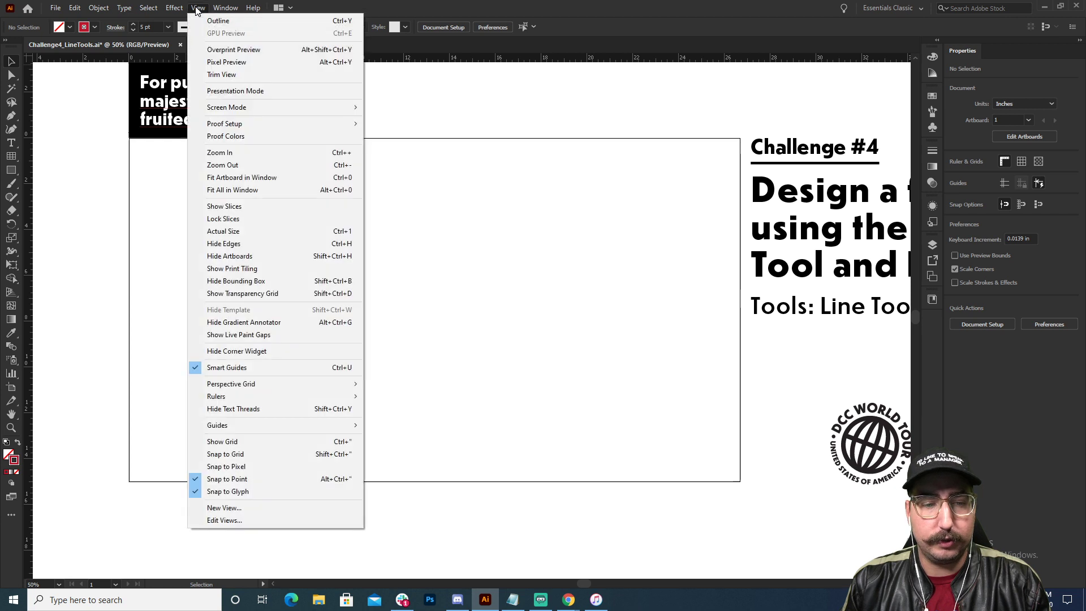
{"action": "mouse_move", "coordinate": [238, 433]}
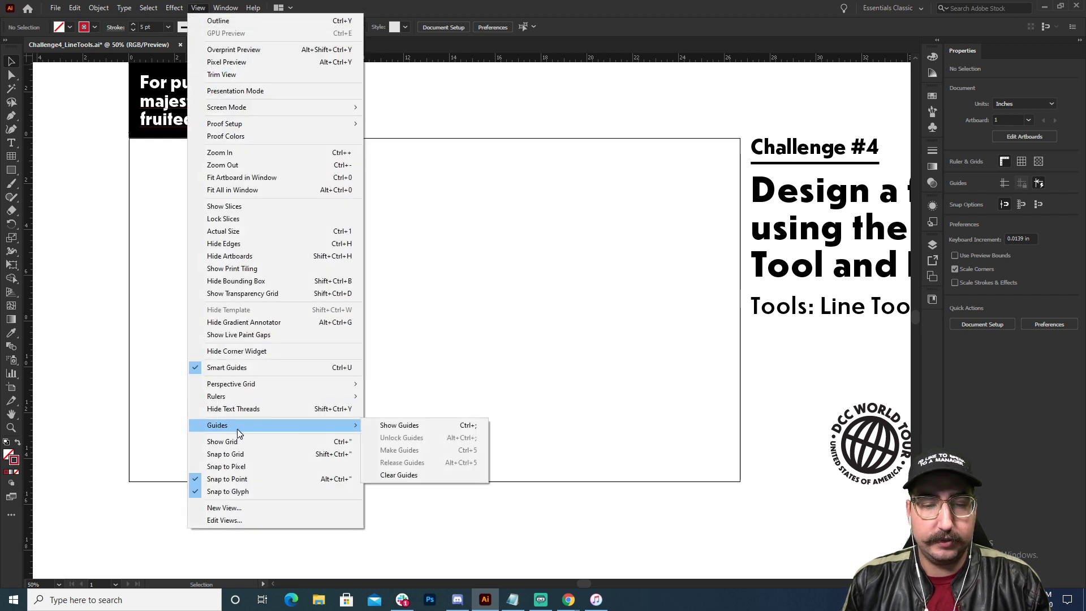
{"action": "left_click", "coordinate": [389, 427]}
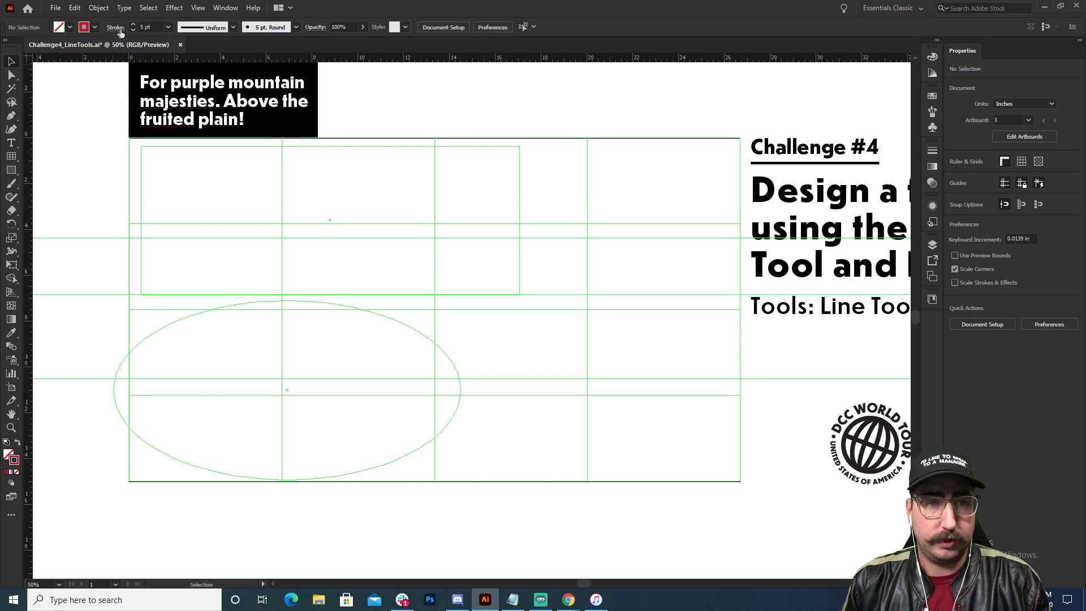
Step: Clear all guides from the document
{"action": "left_click", "coordinate": [201, 8]}
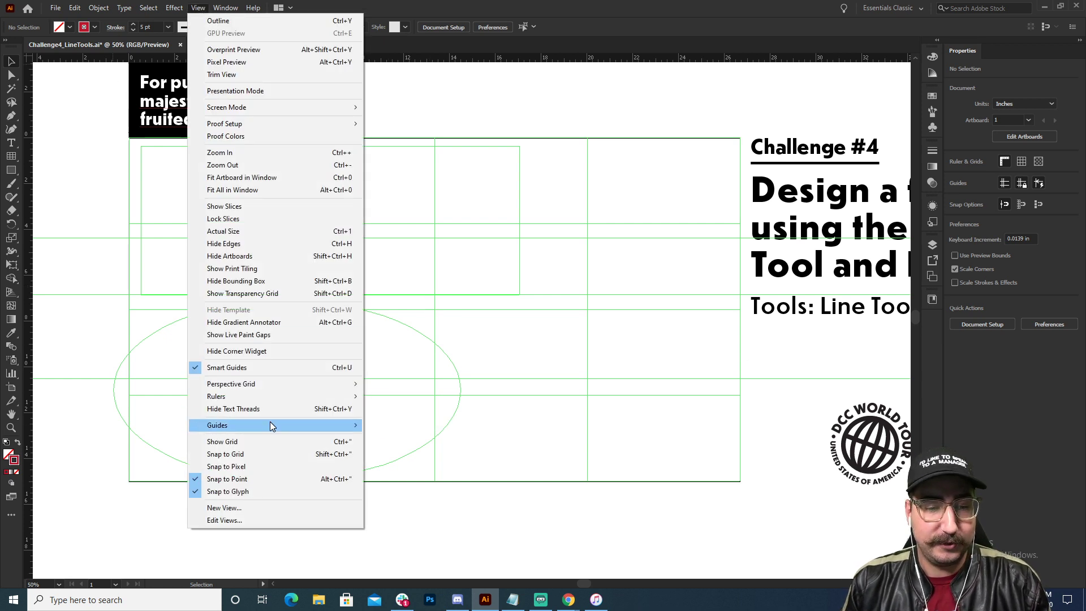
{"action": "mouse_move", "coordinate": [270, 423]}
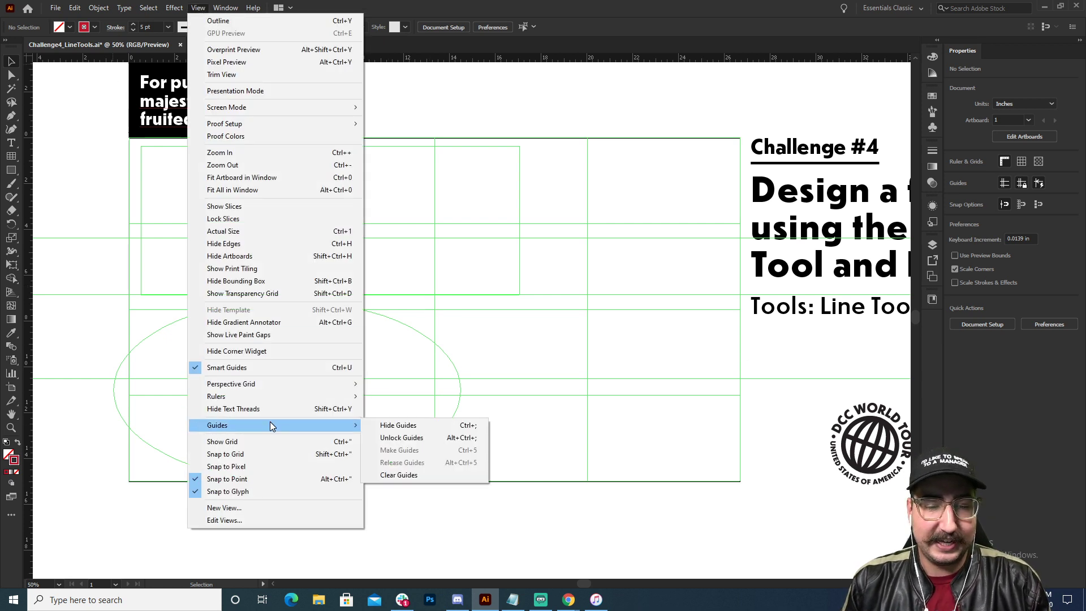
{"action": "left_click", "coordinate": [402, 475]}
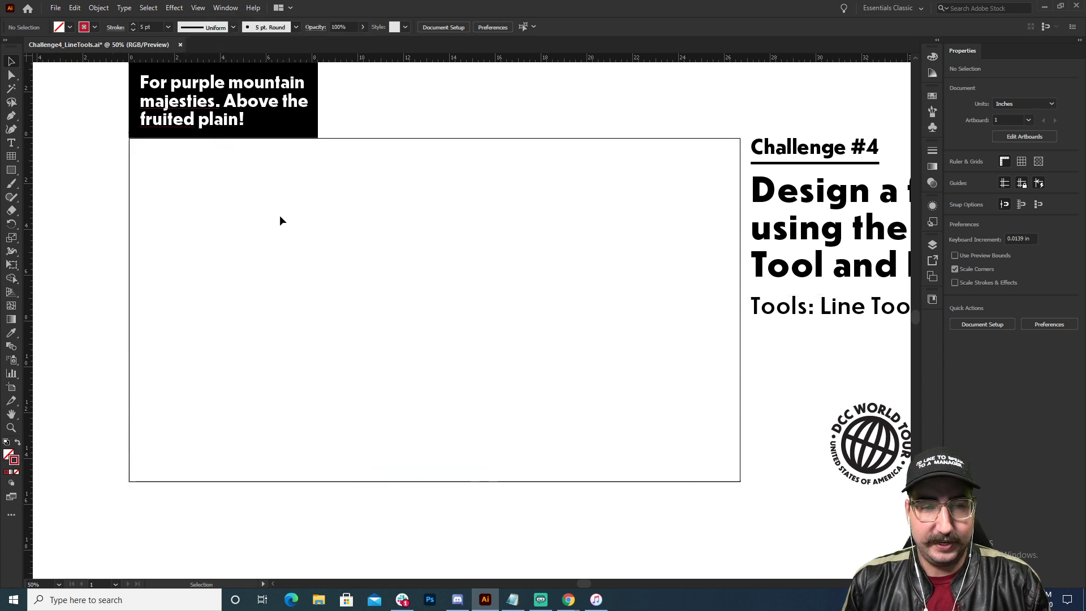
Step: Draw a four-by-four rectangular grid about 26.67 by 14.99 in over the artboard and convert it into guides
{"action": "left_click", "coordinate": [12, 156]}
{"action": "left_click_drag", "start_coordinate": [130, 139], "coordinate": [739, 481]}
{"action": "key", "text": "v"}
{"action": "left_click", "coordinate": [202, 8]}
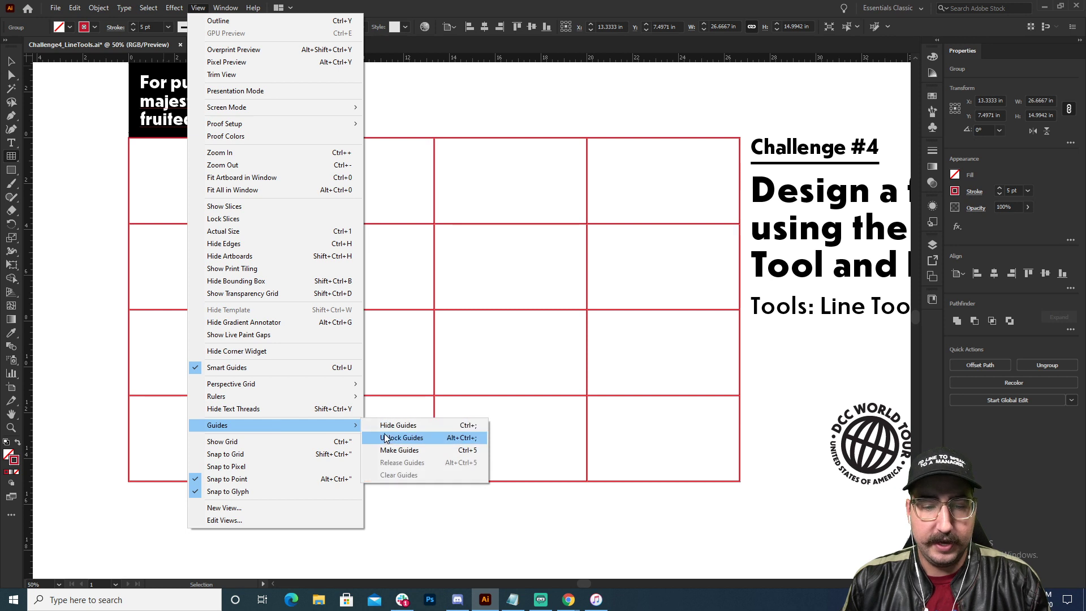
{"action": "left_click", "coordinate": [395, 450]}
{"action": "key", "text": "v"}
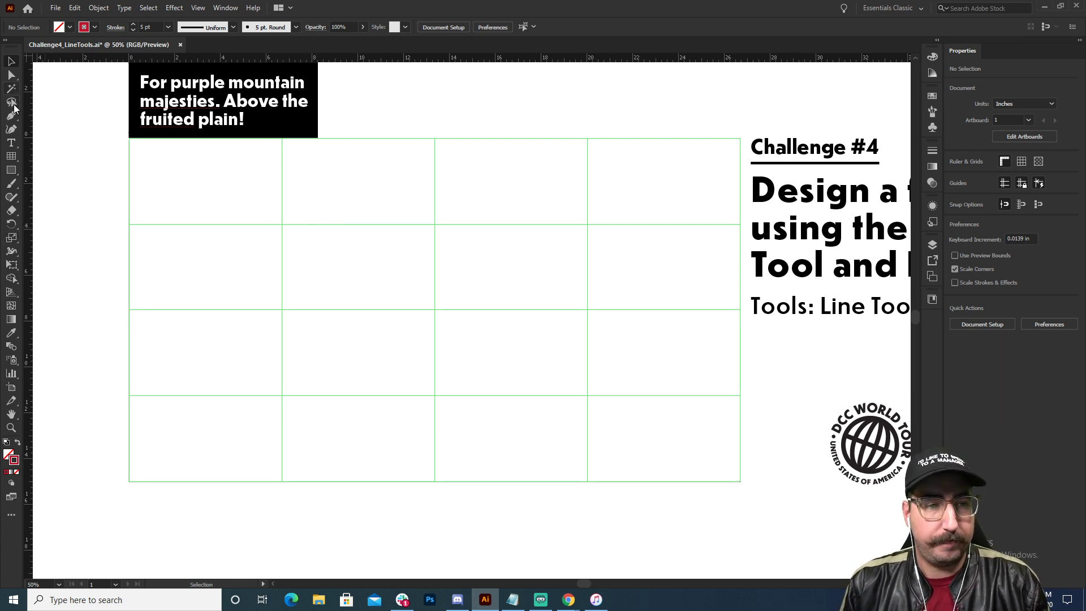
Step: Draw a horizontal line segment about 13.33 in long from the grid's centre intersection to the artboard's right edge
{"action": "left_click", "coordinate": [14, 174]}
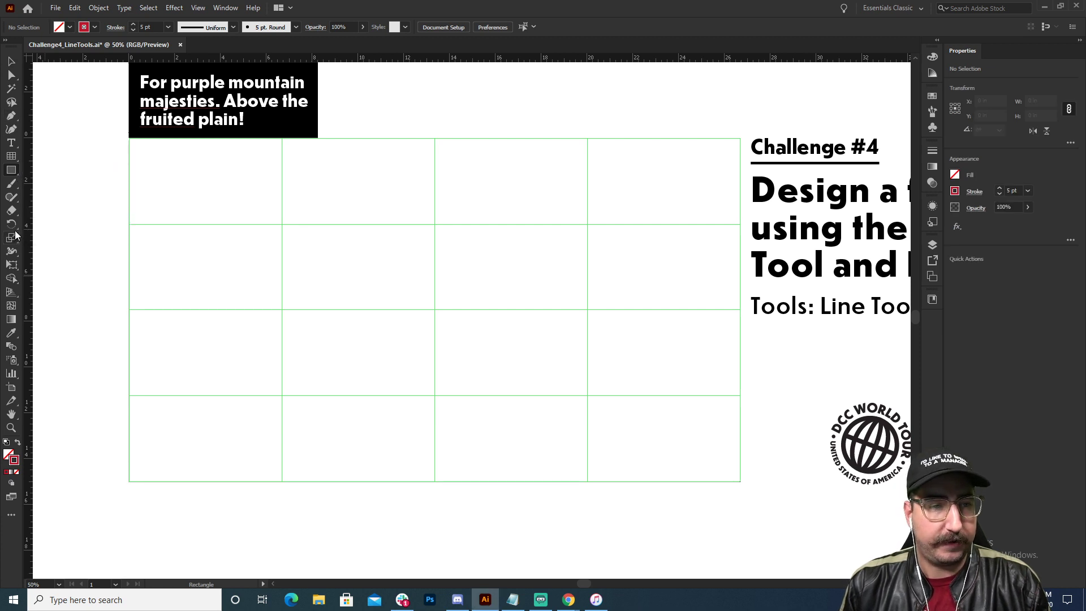
{"action": "left_click_drag", "start_coordinate": [11, 157], "coordinate": [28, 158]}
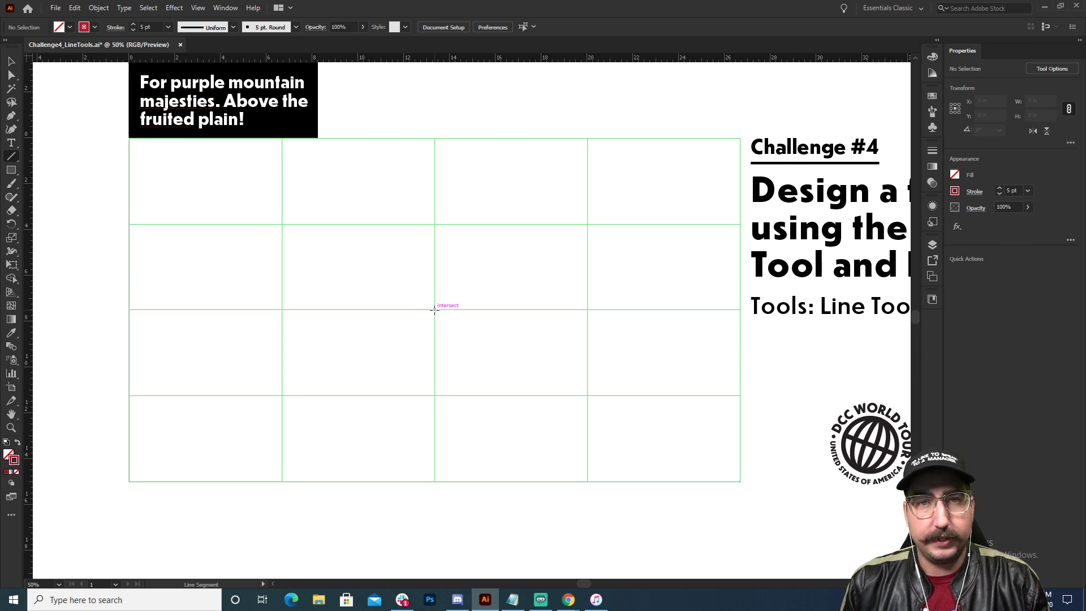
{"action": "left_click_drag", "start_coordinate": [435, 310], "coordinate": [739, 309]}
{"action": "key", "text": "v"}
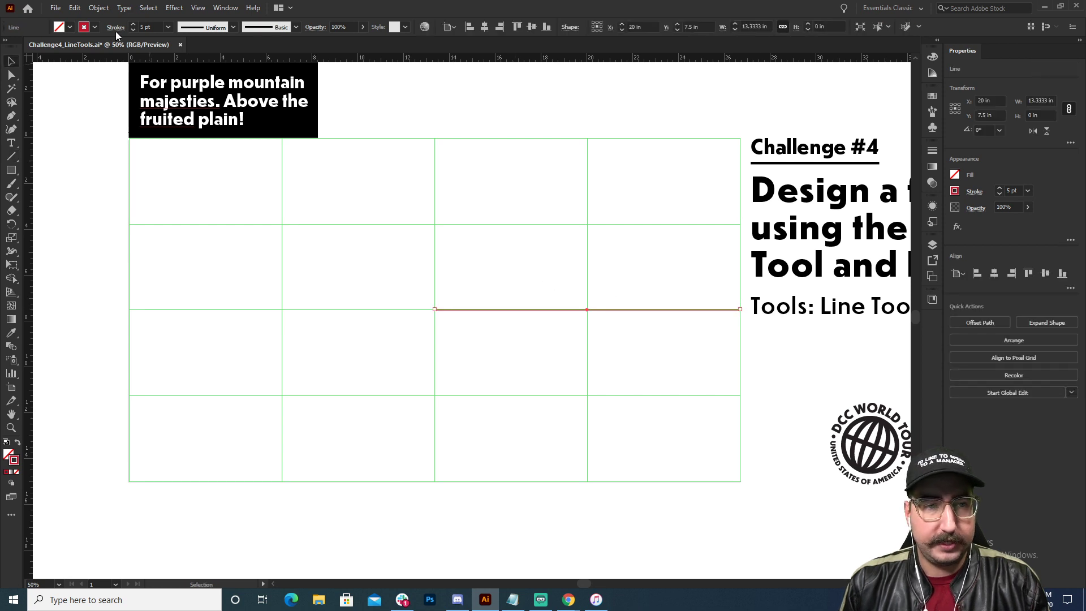
Step: Set the centre line's stroke weight to 100 pt and deselect it
{"action": "left_click", "coordinate": [153, 26]}
{"action": "scroll", "coordinate": [154, 26], "scroll_direction": "up", "scroll_amount": 20}
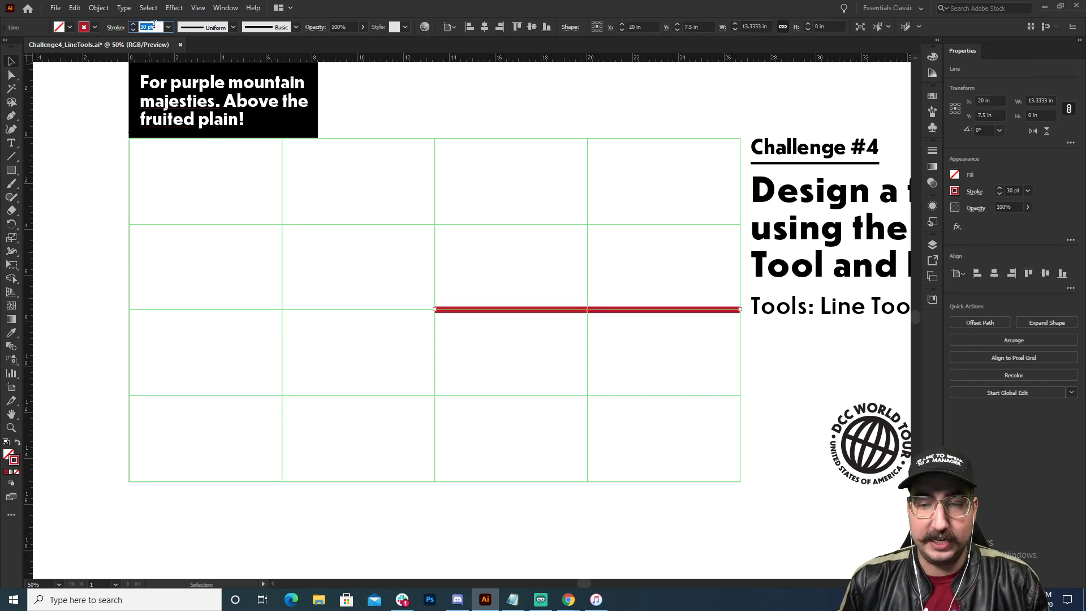
{"action": "scroll", "coordinate": [154, 26], "scroll_direction": "up", "scroll_amount": 20}
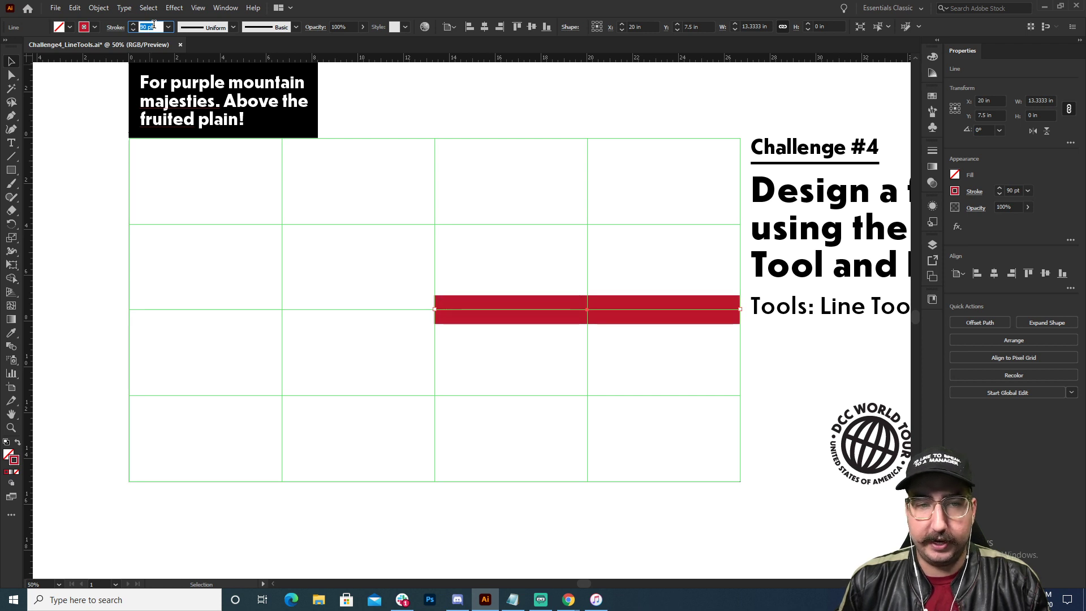
{"action": "key", "text": "Return"}
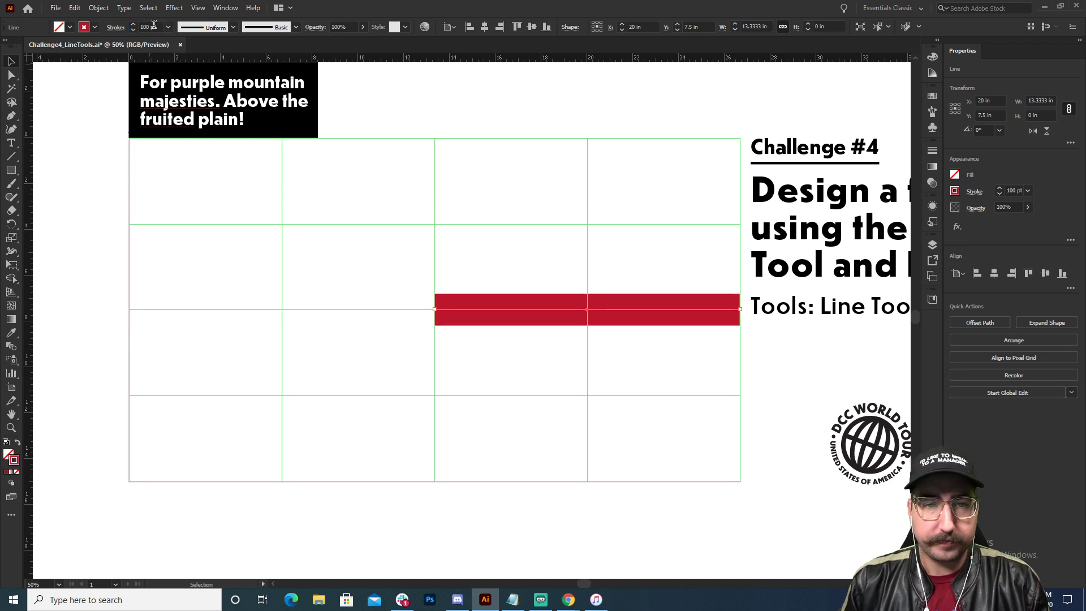
{"action": "left_click", "coordinate": [439, 150]}
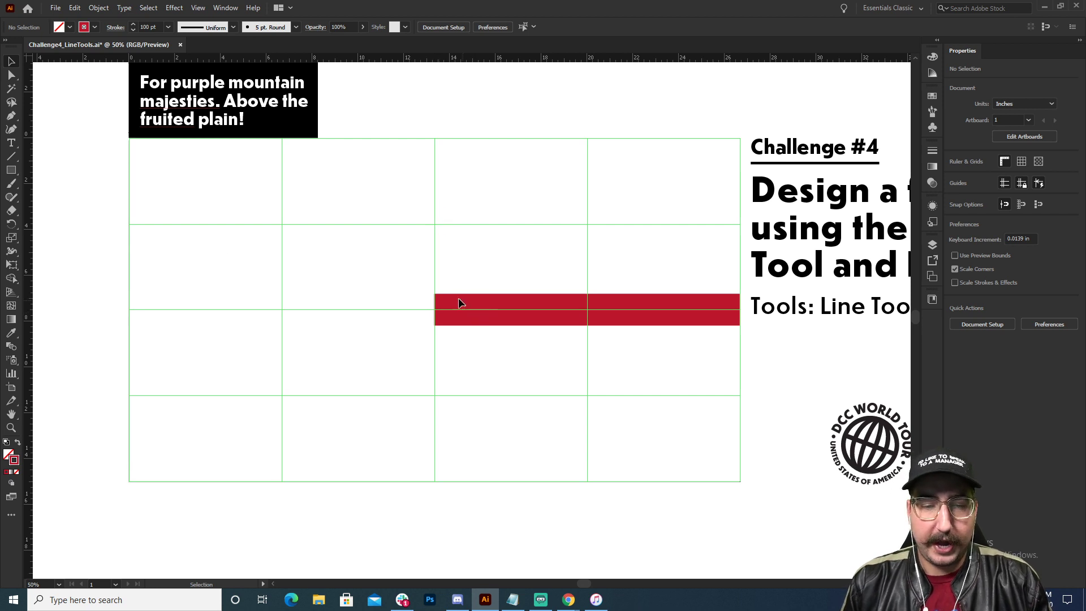
Step: Draw a second horizontal line about 13.33 in long along the upper inner guide, across the artboard's right half
{"action": "left_click", "coordinate": [11, 156]}
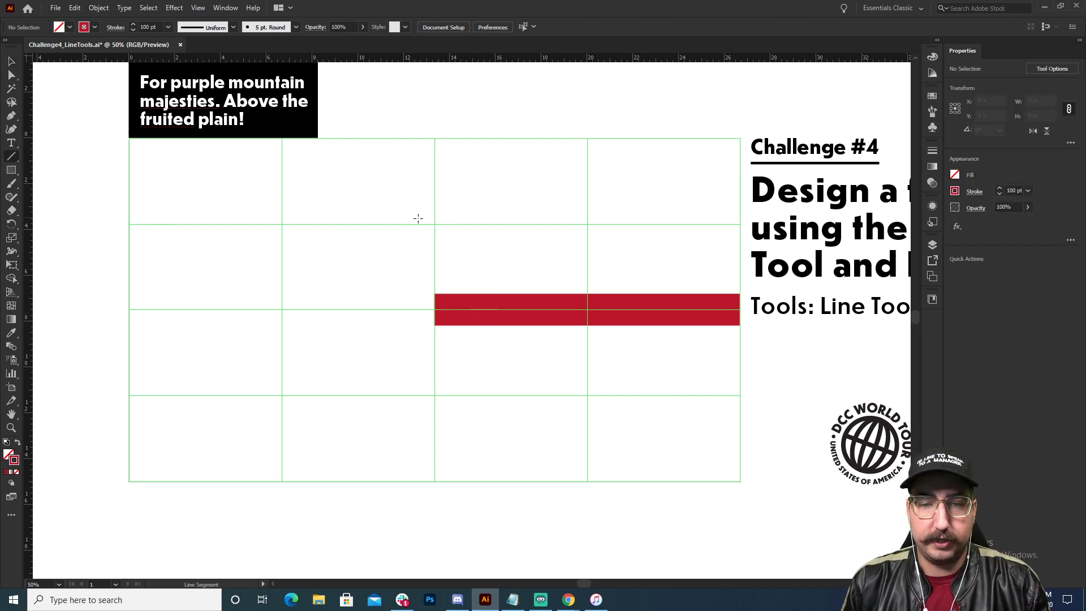
{"action": "left_click_drag", "start_coordinate": [434, 225], "coordinate": [740, 224]}
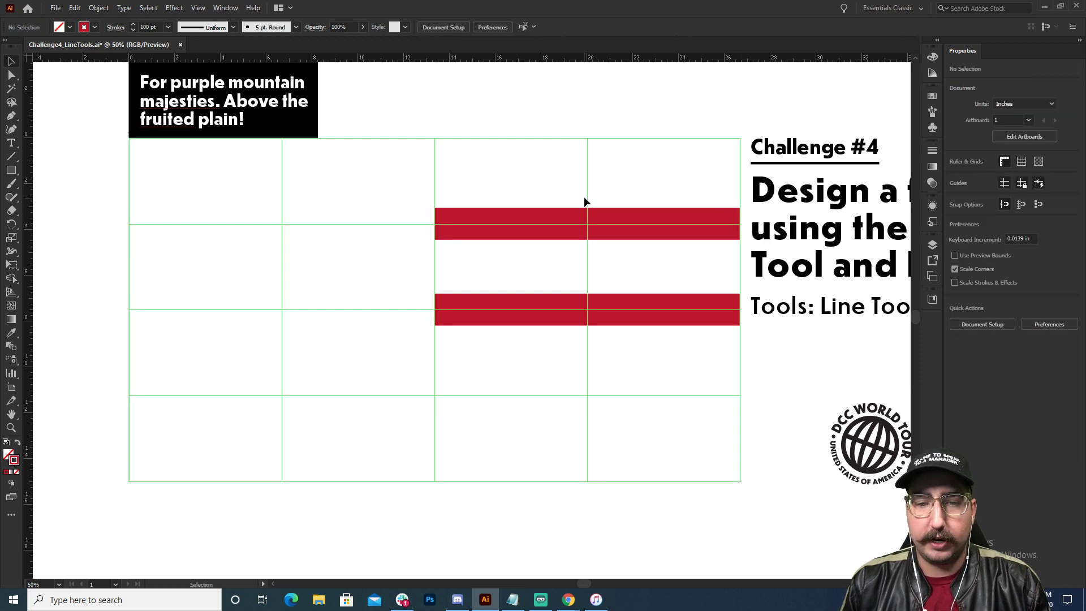
{"action": "key", "text": "v"}
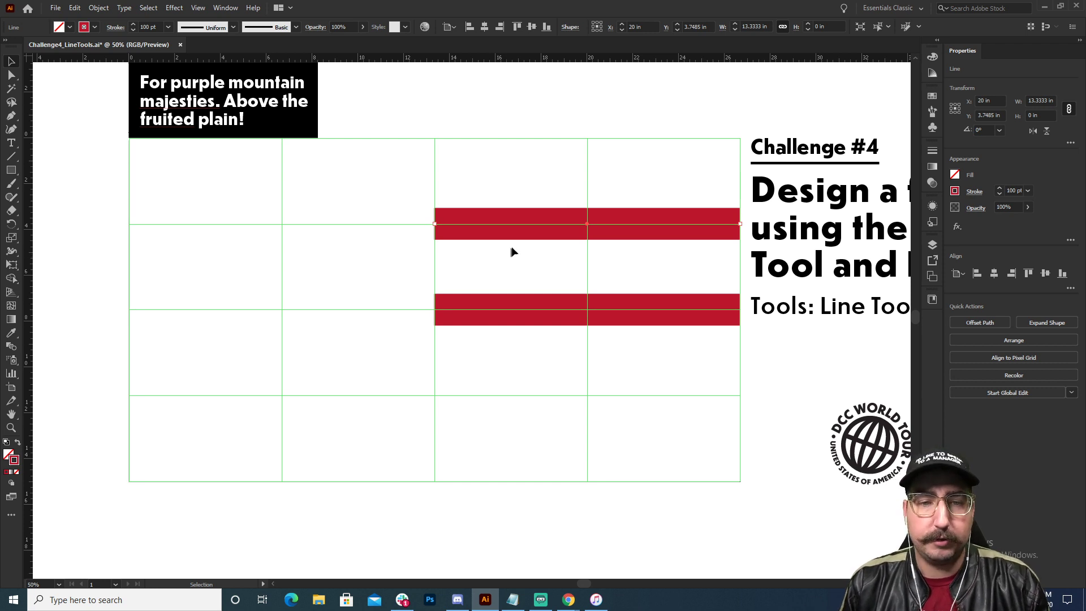
Step: Add a Zig Zag effect to the upper line with an absolute size of 1.04 in
{"action": "left_click", "coordinate": [176, 8]}
{"action": "mouse_move", "coordinate": [249, 99]}
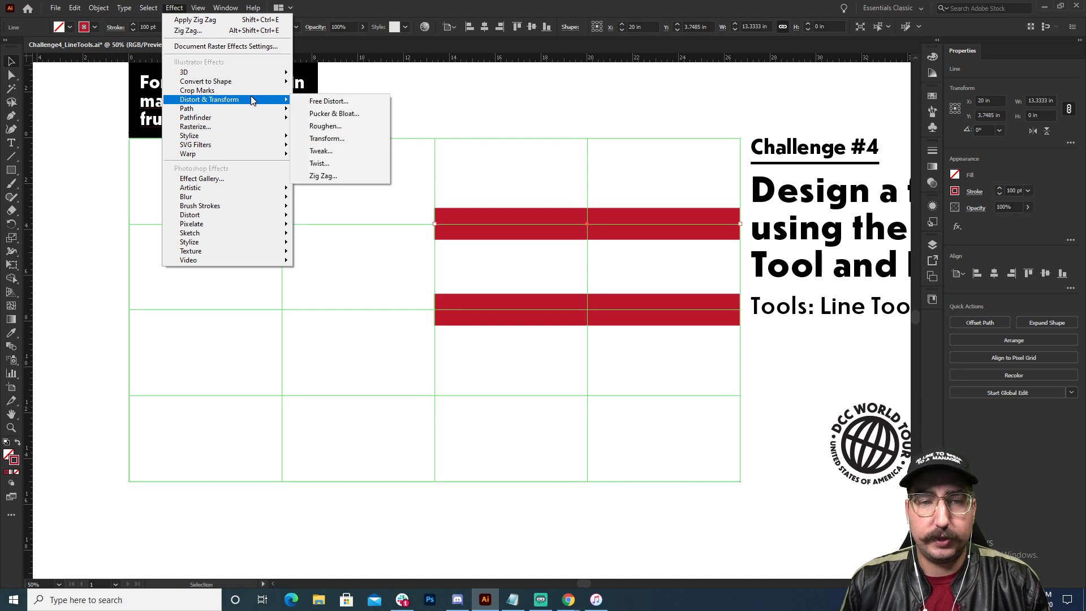
{"action": "left_click", "coordinate": [338, 176]}
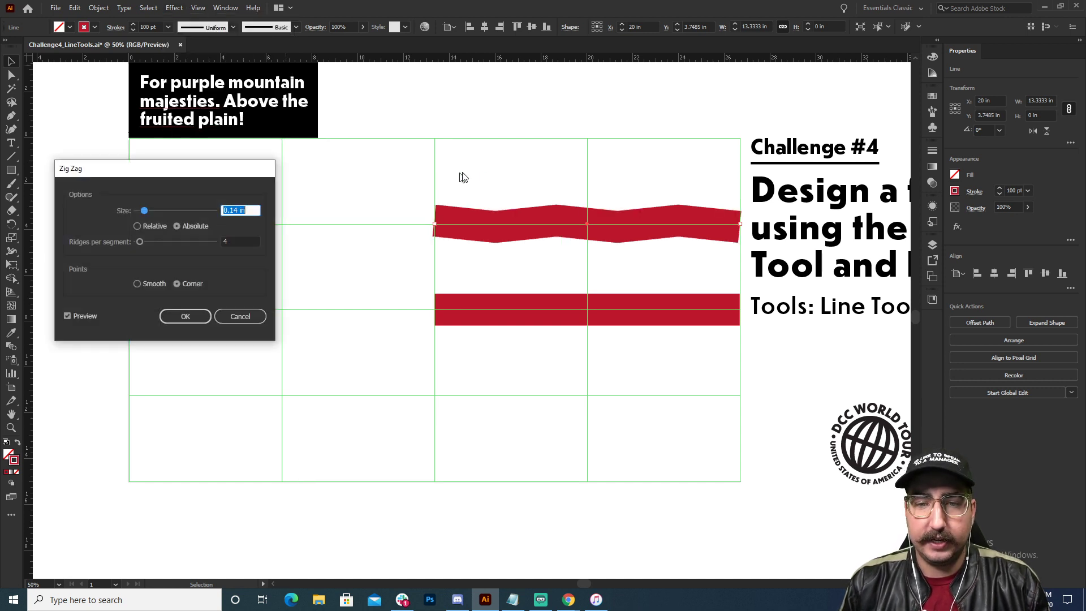
{"action": "left_click_drag", "start_coordinate": [373, 200], "coordinate": [373, 200]}
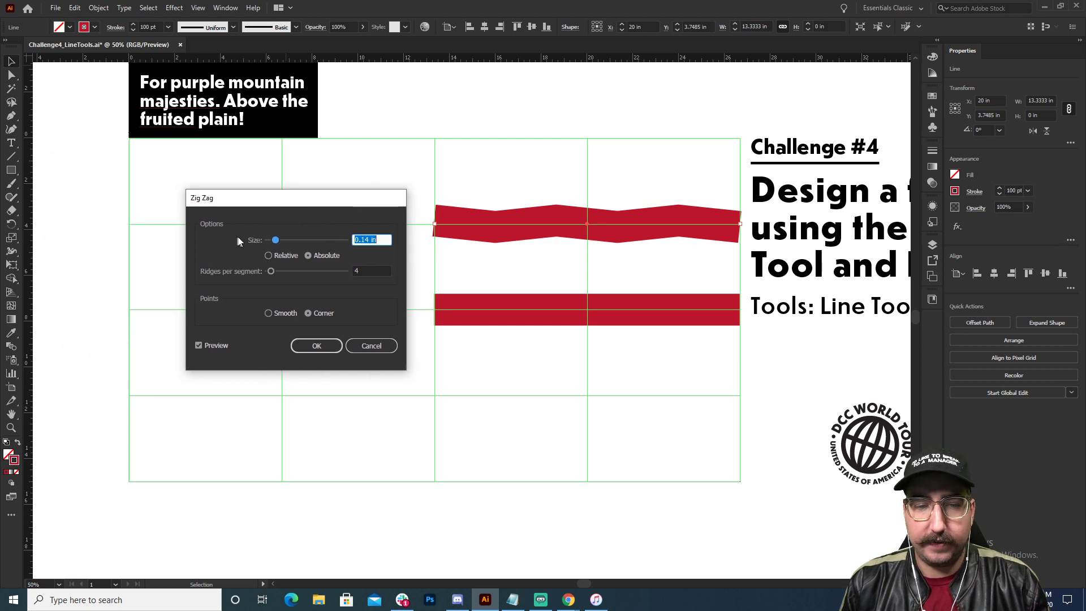
{"action": "left_click_drag", "start_coordinate": [294, 245], "coordinate": [327, 240]}
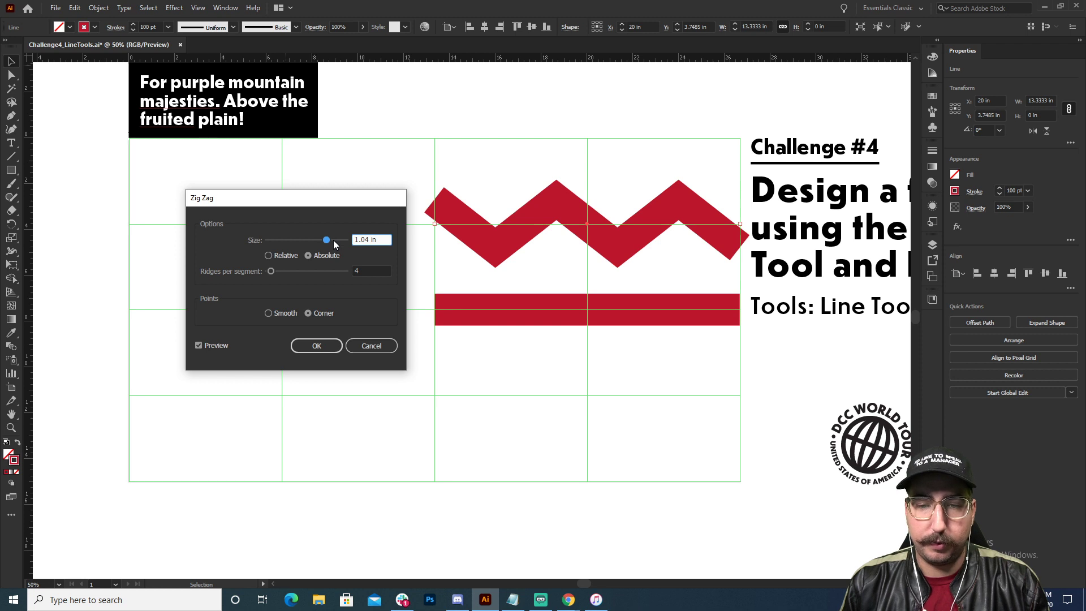
Step: Set the Zig Zag to 7 ridges per segment with corner points and apply the effect
{"action": "left_click", "coordinate": [291, 271]}
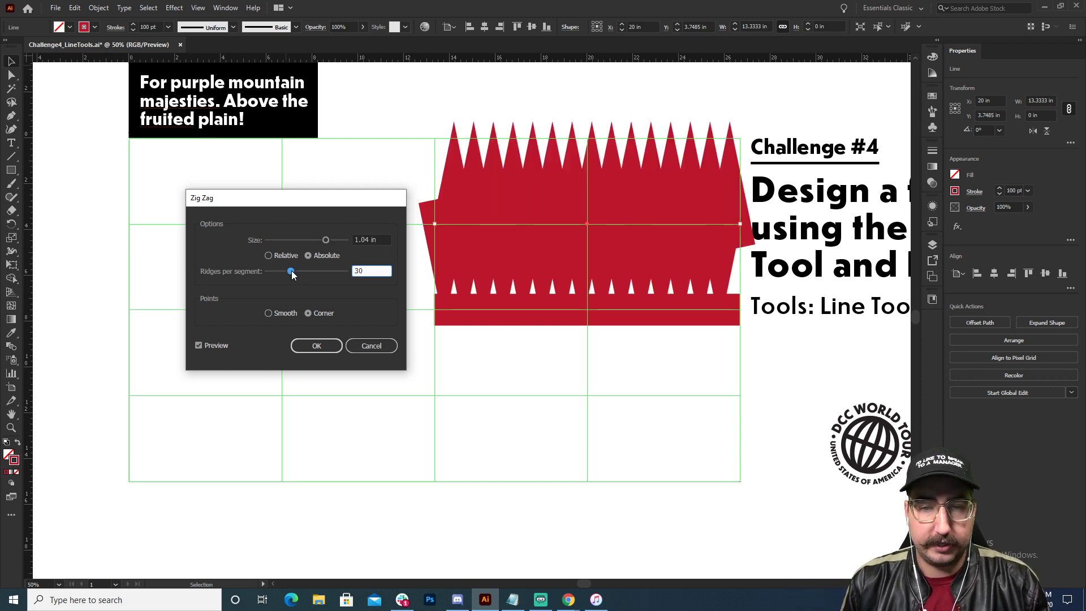
{"action": "left_click_drag", "start_coordinate": [290, 271], "coordinate": [278, 271]}
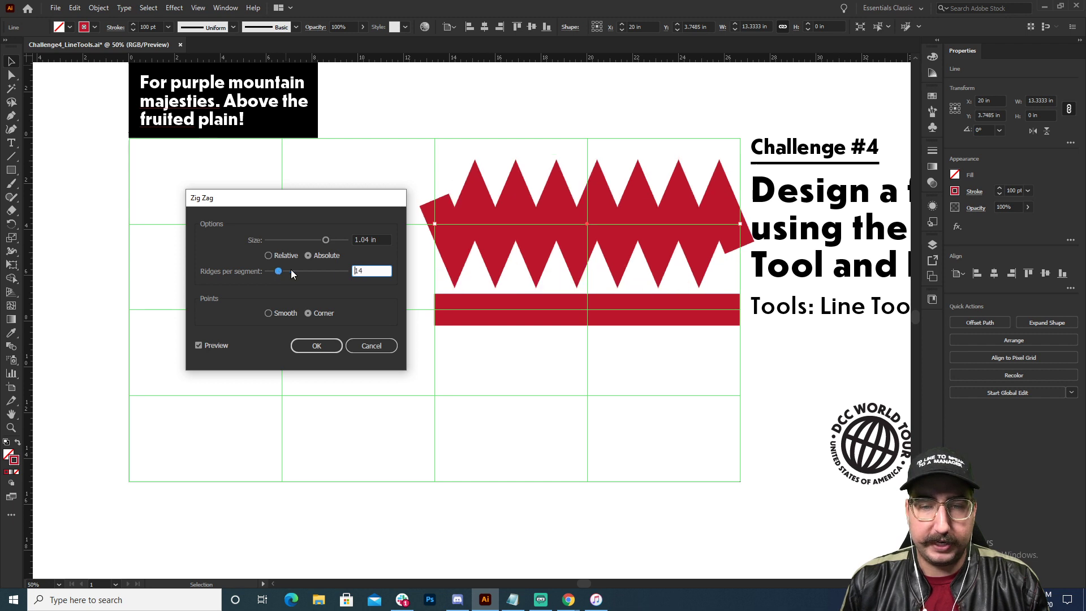
{"action": "left_click", "coordinate": [367, 272]}
{"action": "key", "text": "Down"}
{"action": "key", "text": "Down"}
{"action": "key", "text": "Down"}
{"action": "key", "text": "Down"}
{"action": "key", "text": "Down"}
{"action": "key", "text": "Down"}
{"action": "key", "text": "Down"}
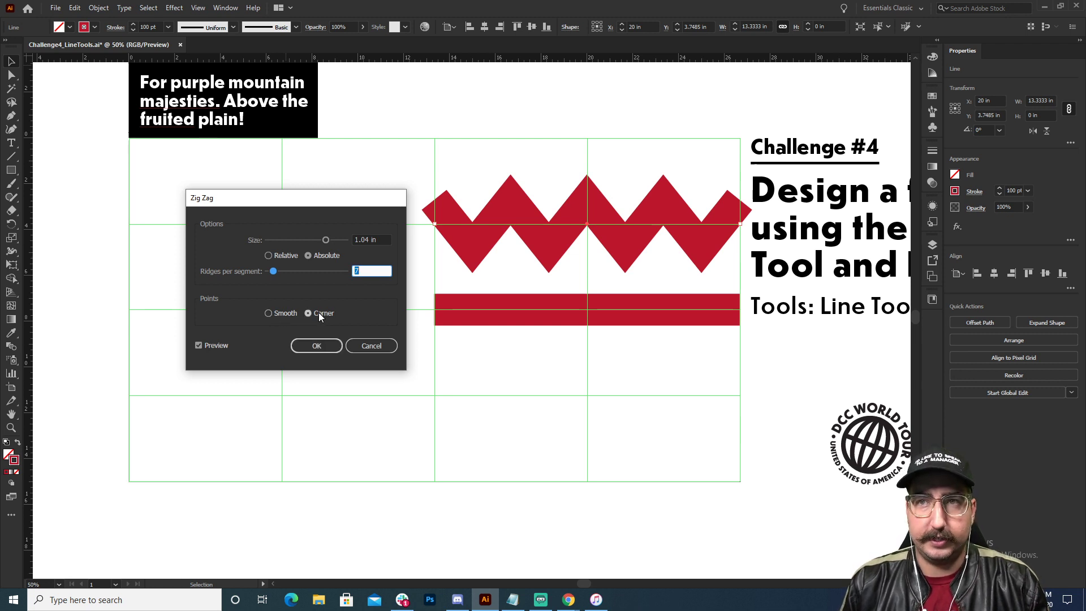
{"action": "left_click", "coordinate": [317, 345]}
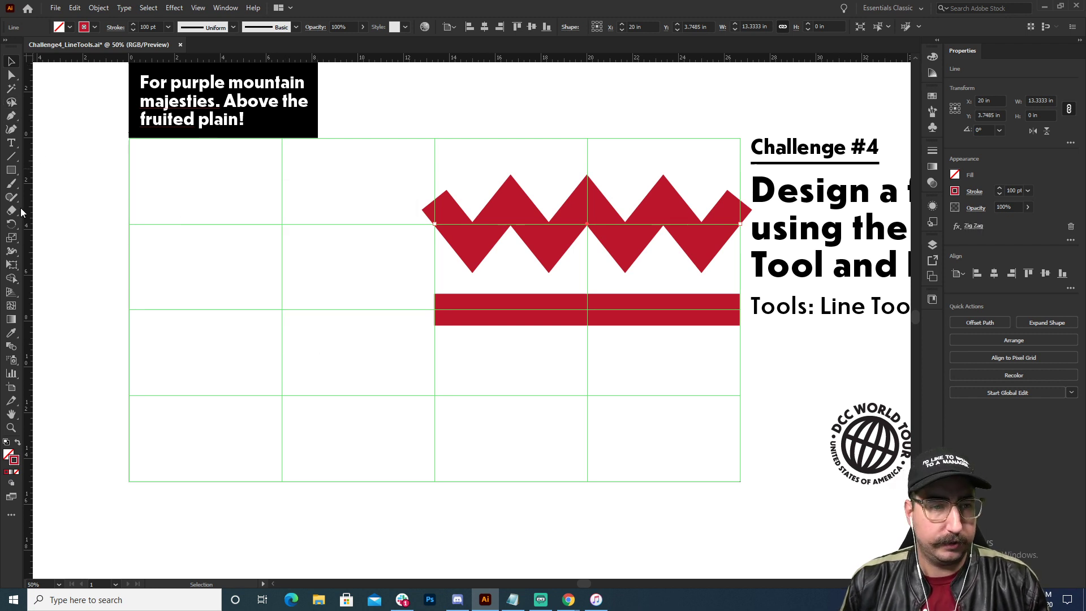
{"action": "left_click", "coordinate": [11, 156]}
{"action": "left_click", "coordinate": [61, 197]}
{"action": "mouse_move", "coordinate": [119, 186]}
{"action": "left_mouse_down"}
{"action": "mouse_move", "coordinate": [167, 234]}
{"action": "mouse_move", "coordinate": [399, 390]}
{"action": "left_mouse_up"}
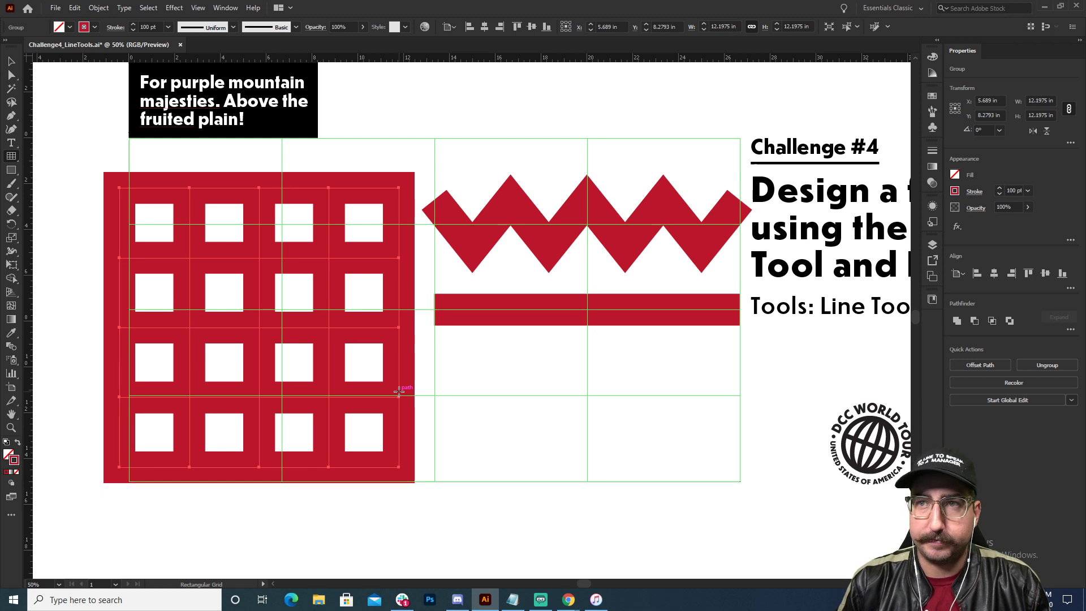
{"action": "key", "text": "ctrl+z"}
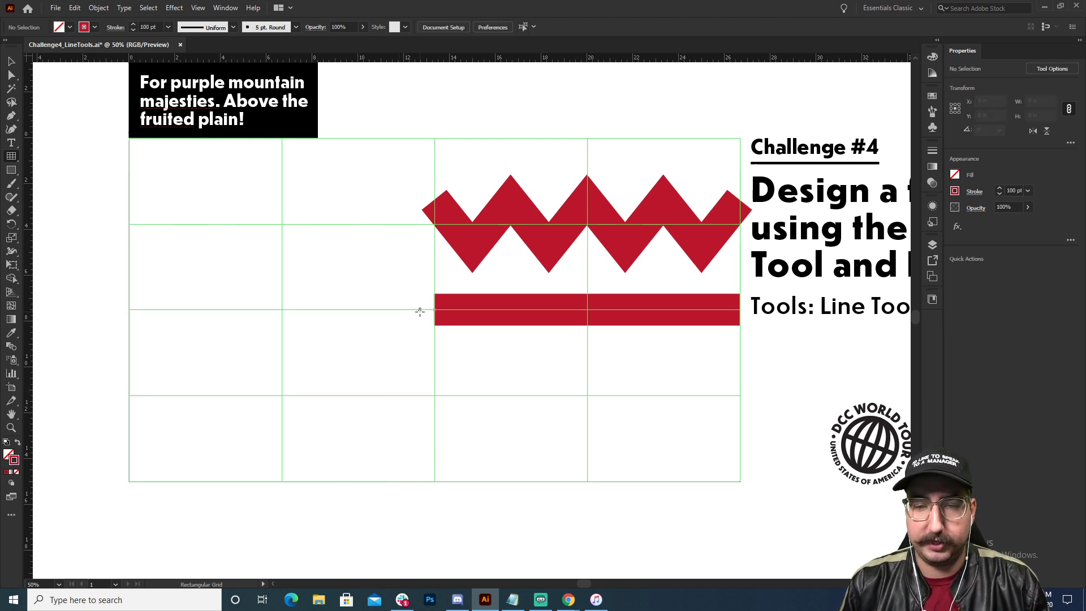
Step: Draw a horizontal line segment about 26.67 in long across the artboard's full width along the lowest inner guide
{"action": "key", "text": "v"}
{"action": "left_click", "coordinate": [511, 226]}
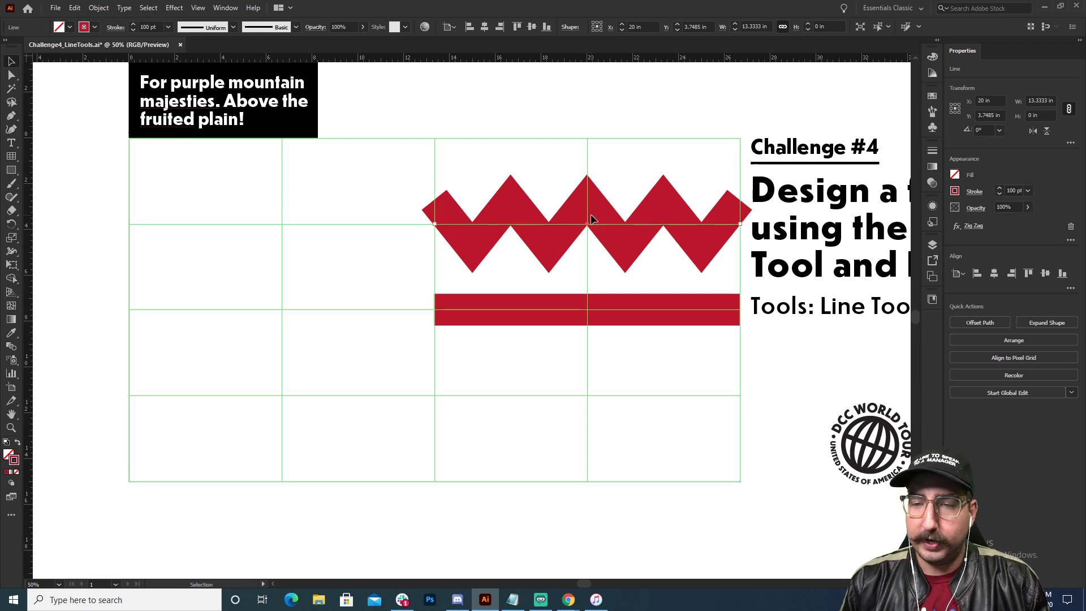
{"action": "left_click", "coordinate": [12, 155]}
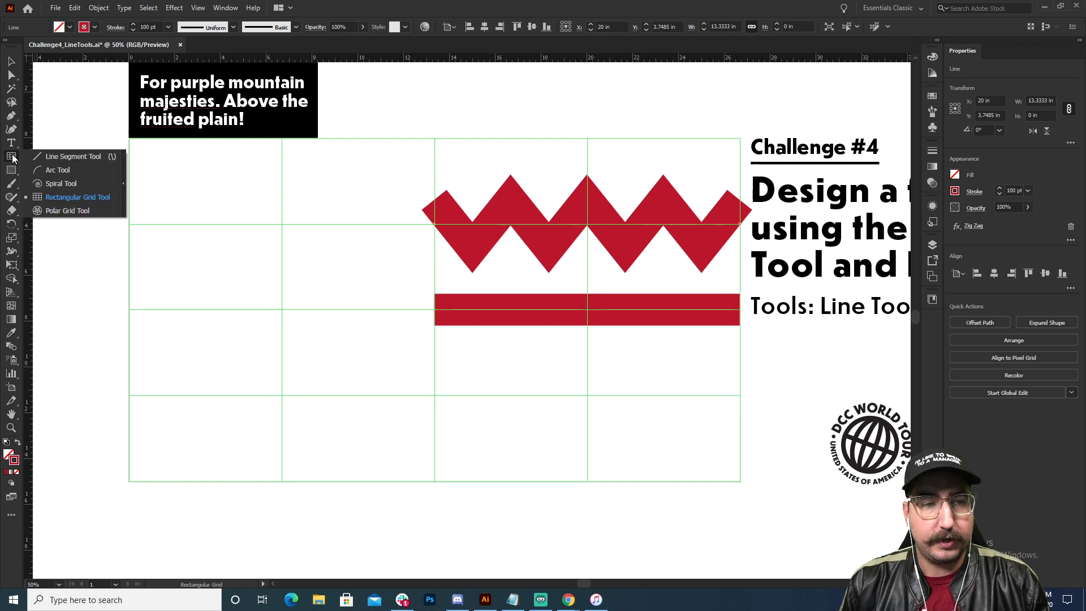
{"action": "left_click", "coordinate": [56, 156]}
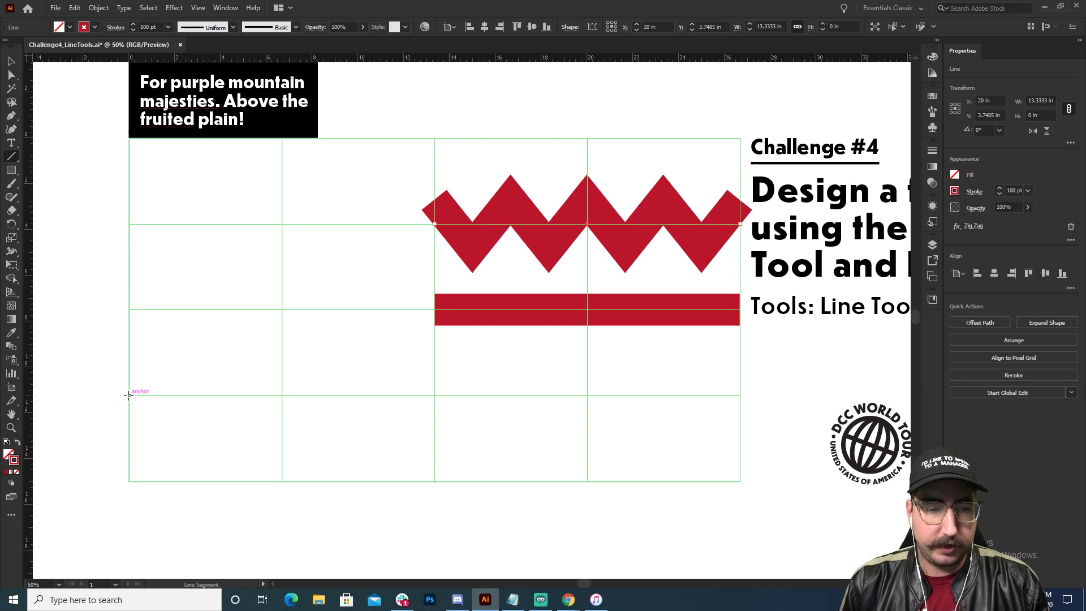
{"action": "left_click_drag", "start_coordinate": [137, 395], "coordinate": [739, 394]}
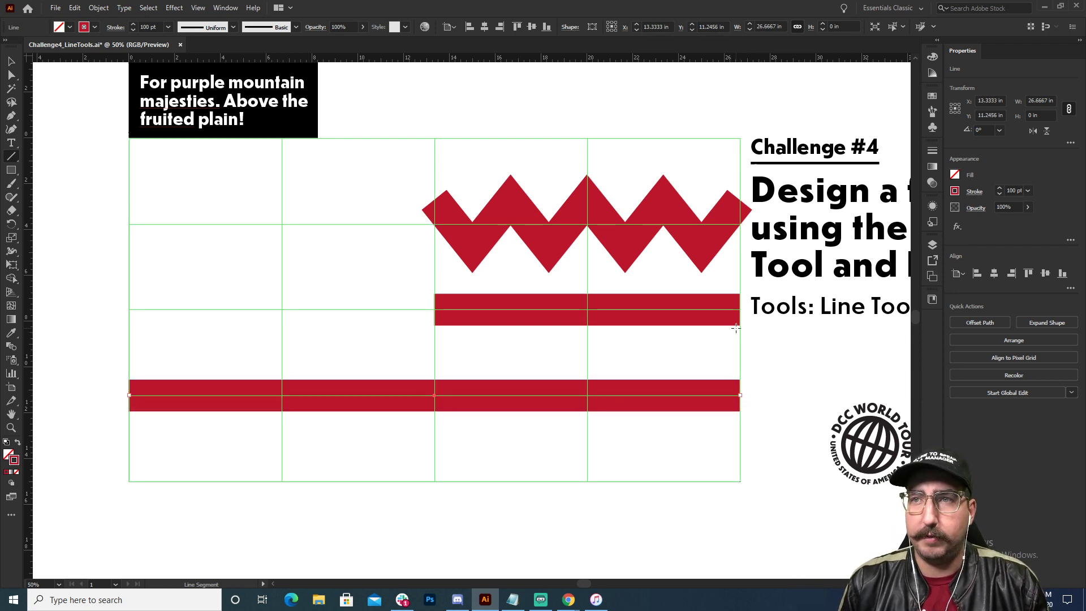
Step: Add a Zig Zag effect to the full-width bottom line with smooth points and an absolute size of 0.6 in
{"action": "left_click", "coordinate": [174, 7]}
{"action": "mouse_move", "coordinate": [225, 106]}
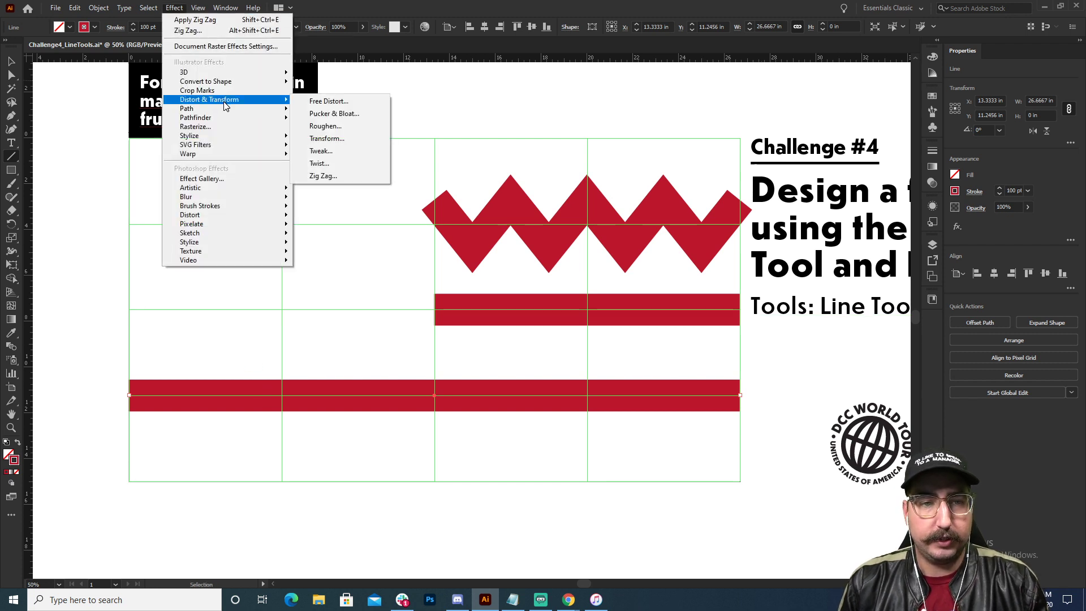
{"action": "left_click", "coordinate": [336, 174]}
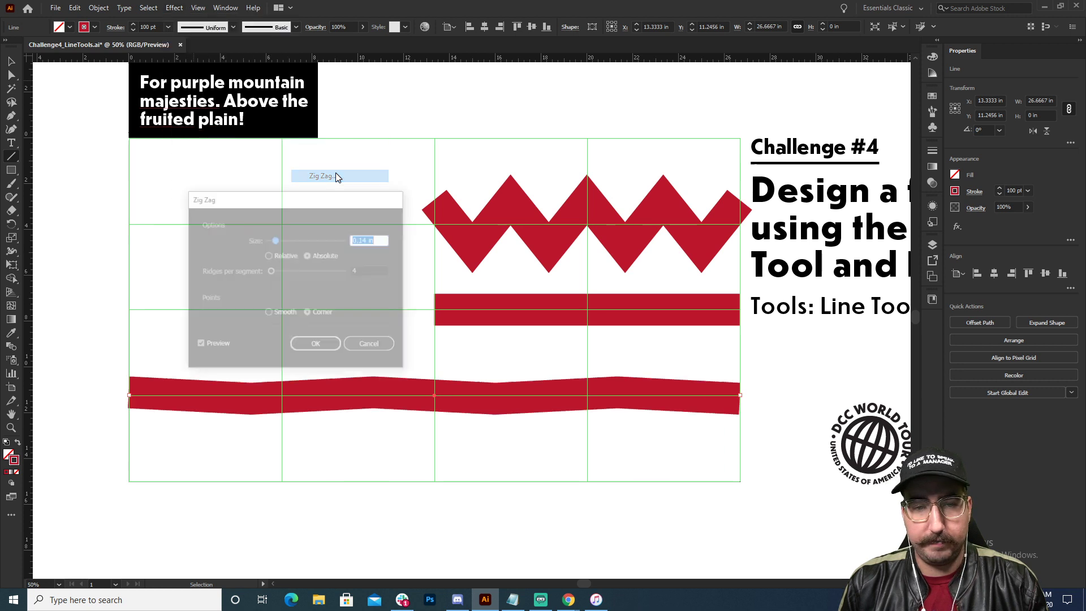
{"action": "left_click_drag", "start_coordinate": [308, 202], "coordinate": [371, 120]}
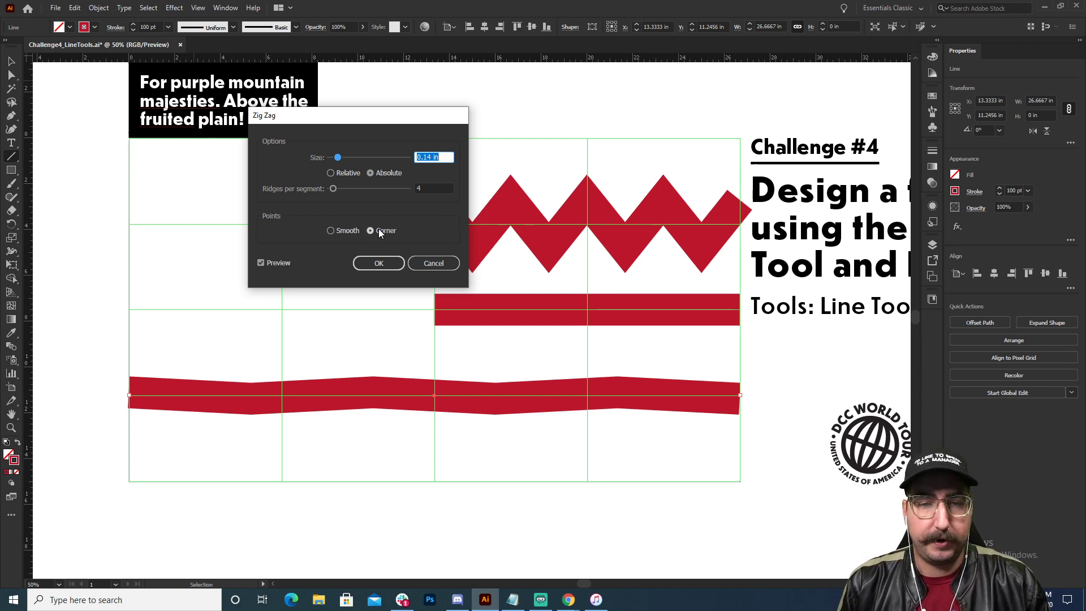
{"action": "left_click", "coordinate": [340, 231]}
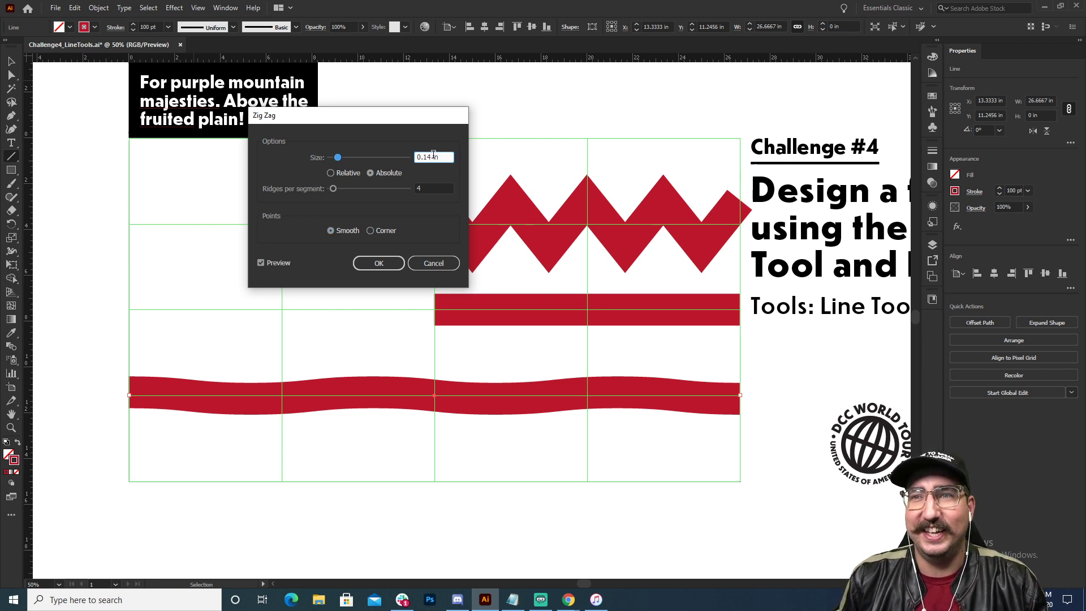
{"action": "scroll", "coordinate": [433, 154], "scroll_direction": "up", "scroll_amount": 10}
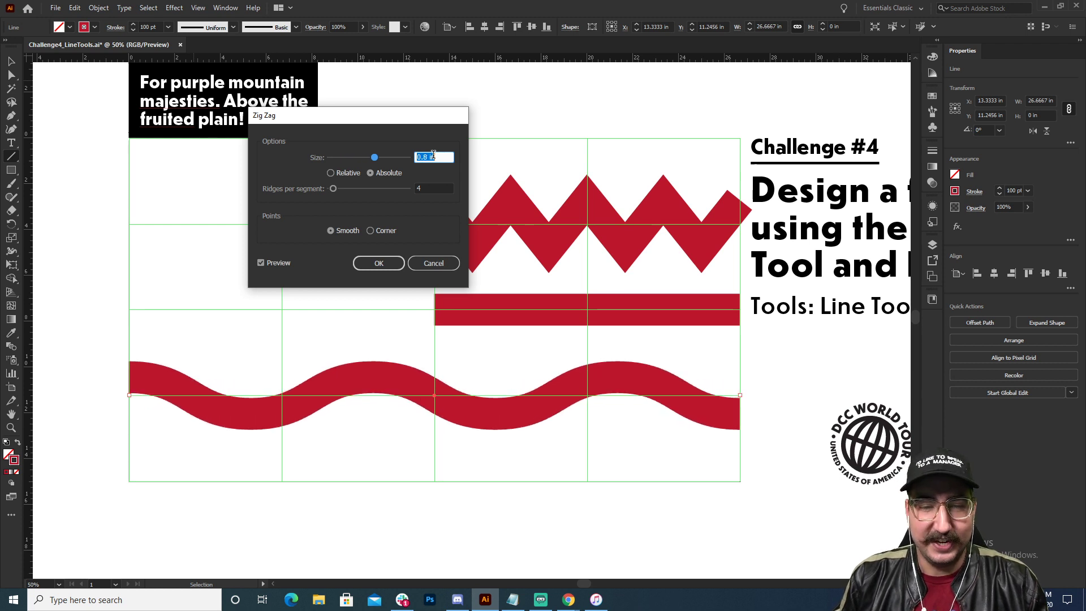
{"action": "scroll", "coordinate": [433, 154], "scroll_direction": "down", "scroll_amount": 3}
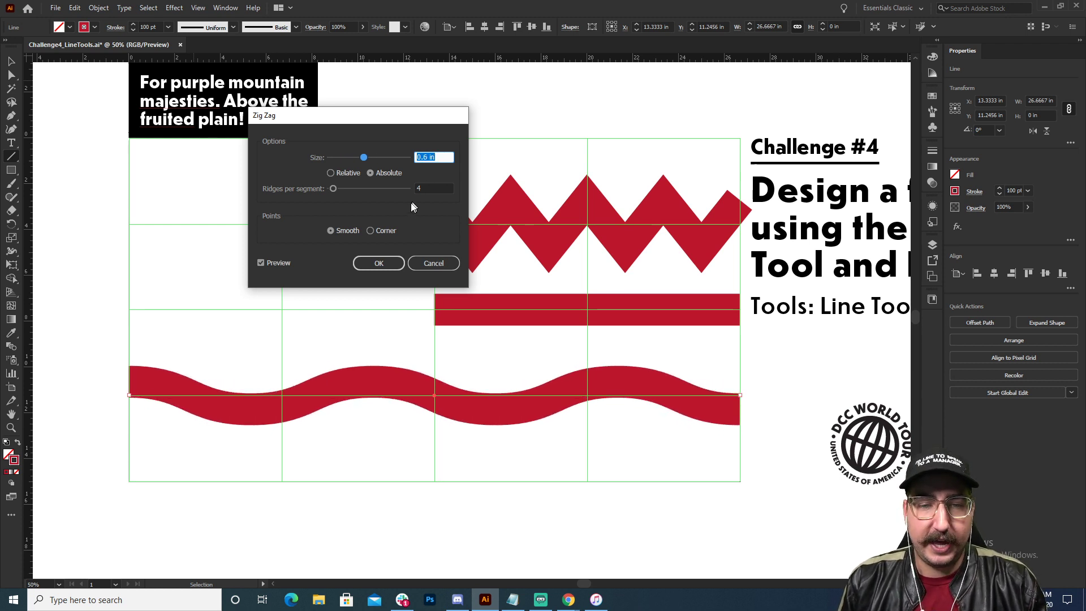
Step: Try the bottom line's Zig Zag with corner points and a size of 1.1 in
{"action": "left_click", "coordinate": [388, 231]}
{"action": "left_click", "coordinate": [431, 157]}
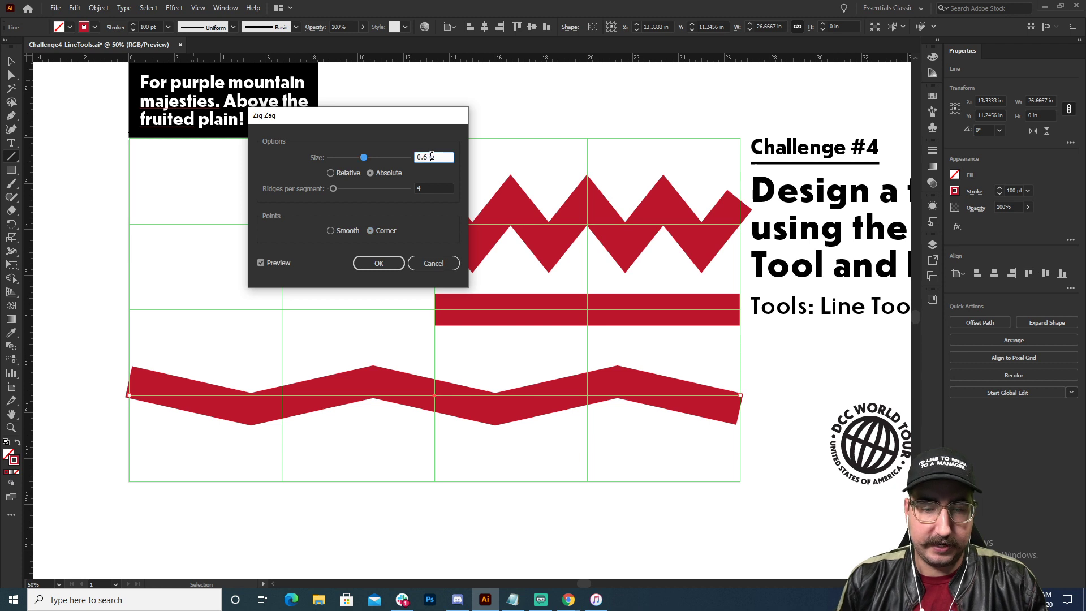
{"action": "key", "text": "Up"}
{"action": "key", "text": "Up"}
{"action": "key", "text": "Up"}
{"action": "key", "text": "Up"}
{"action": "key", "text": "Up"}
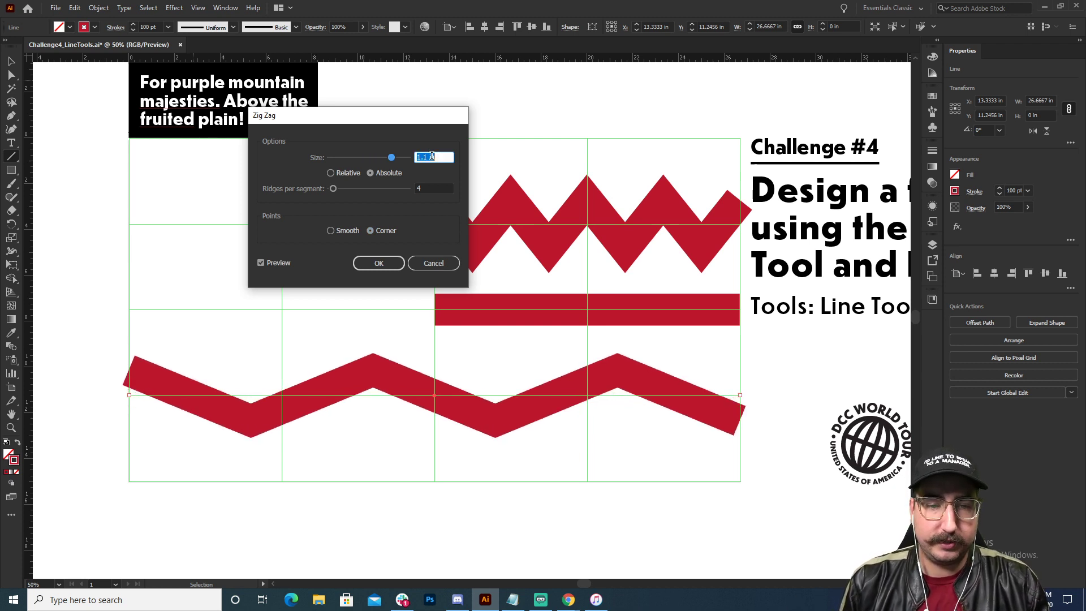
Step: Switch the Zig Zag to smooth points and set its size to 0.8 in
{"action": "left_click", "coordinate": [347, 233]}
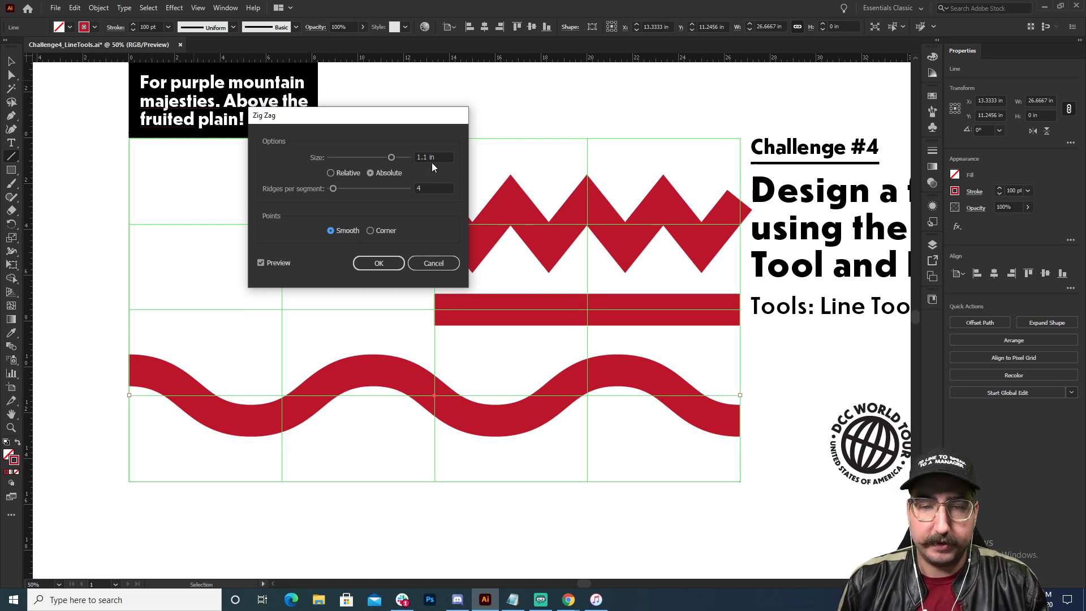
{"action": "left_click", "coordinate": [433, 158]}
{"action": "key", "text": "Down"}
{"action": "key", "text": "Down"}
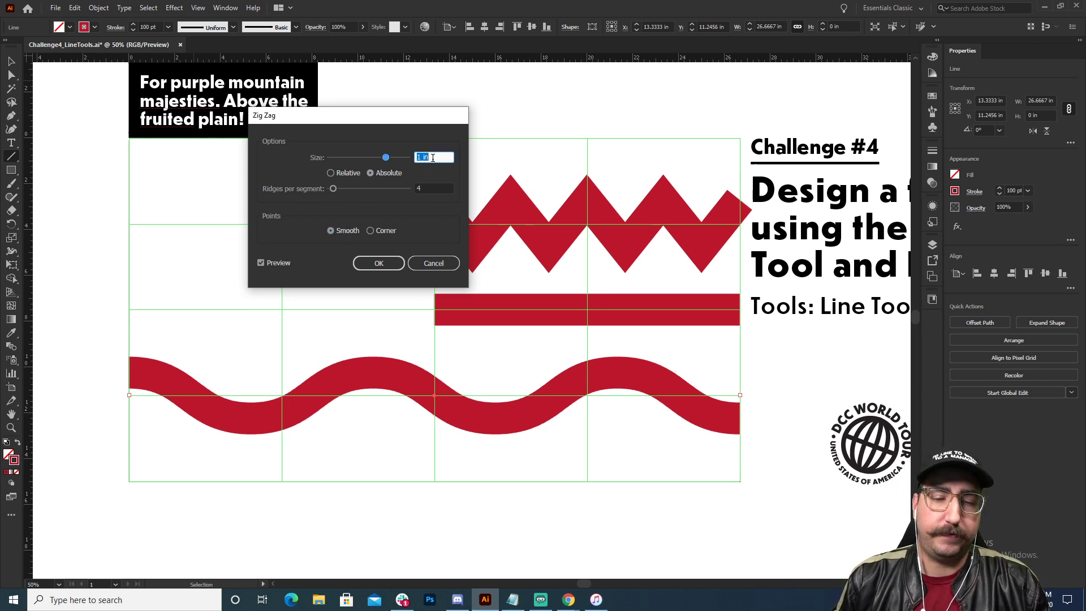
{"action": "key", "text": "Down"}
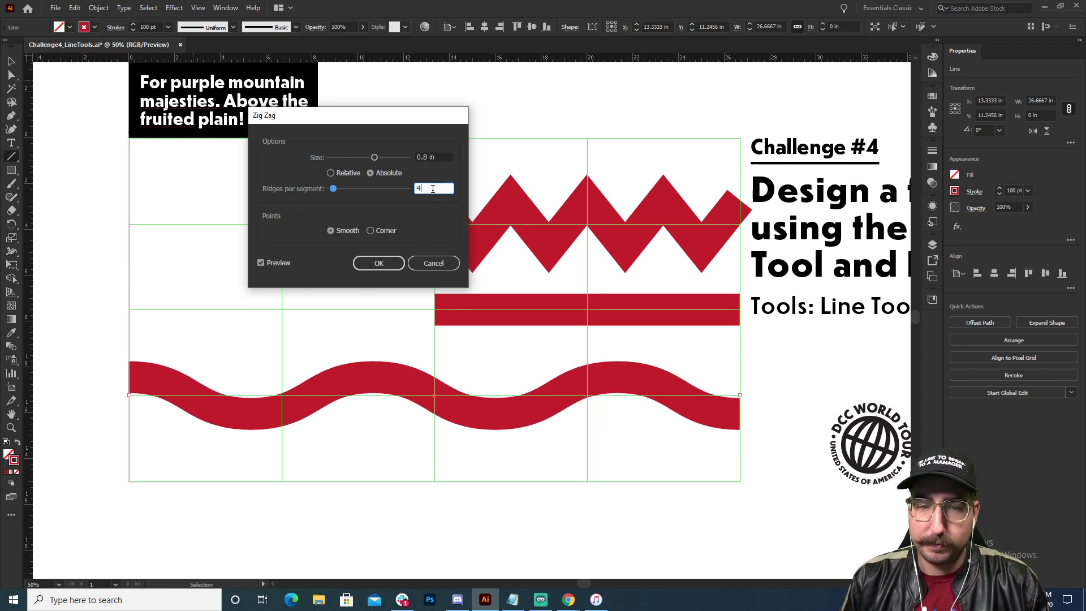
Step: Set the Zig Zag to 9 ridges per segment, apply the effect and deselect the wavy line
{"action": "key", "text": "Up"}
{"action": "key", "text": "Up"}
{"action": "key", "text": "Up"}
{"action": "key", "text": "Up"}
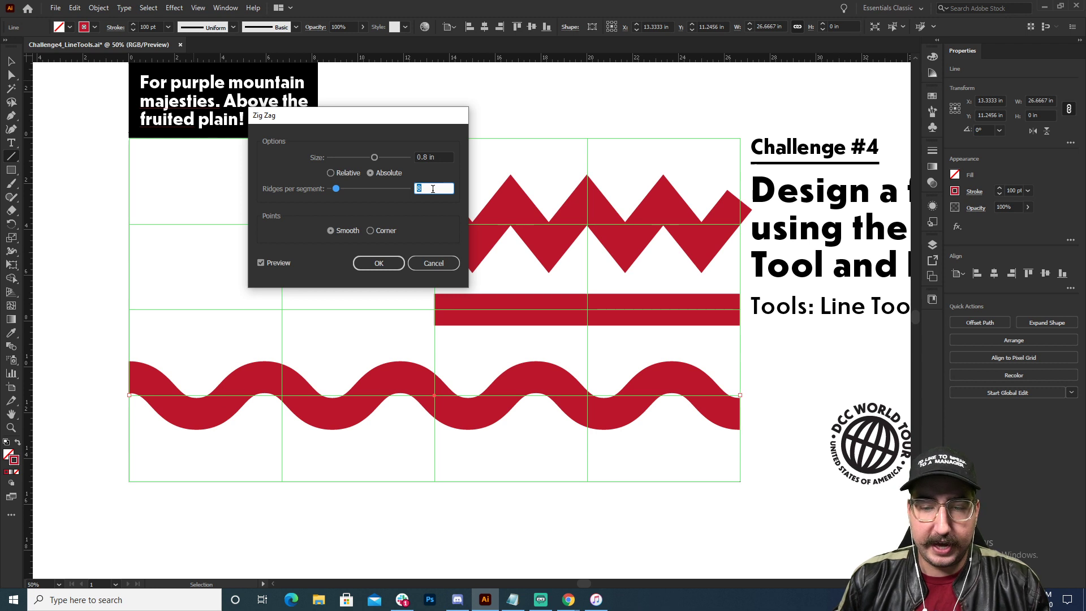
{"action": "key", "text": "Up"}
{"action": "key", "text": "Up"}
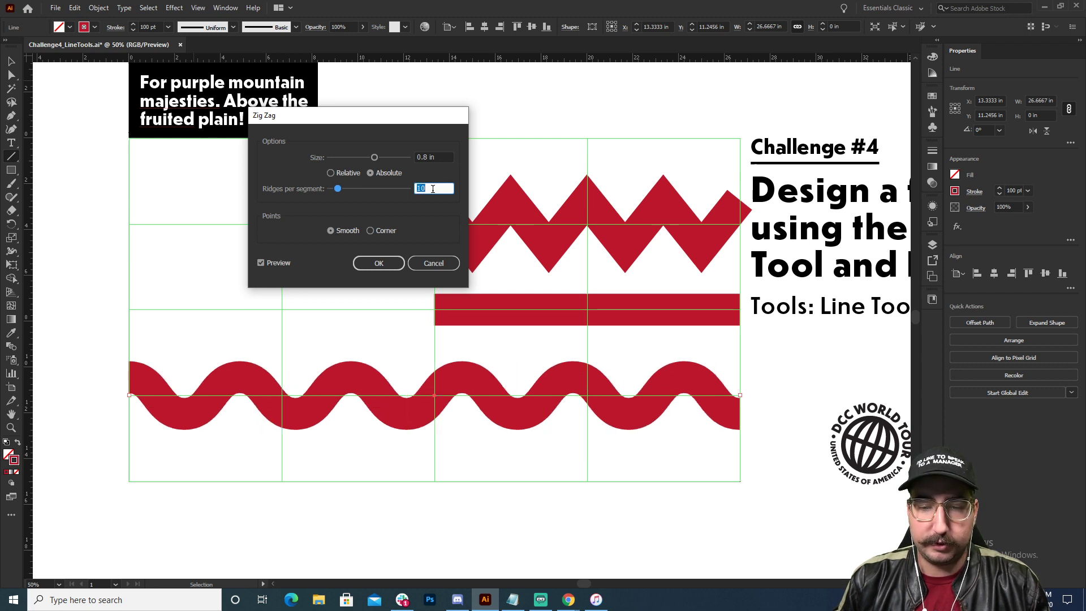
{"action": "key", "text": "Down"}
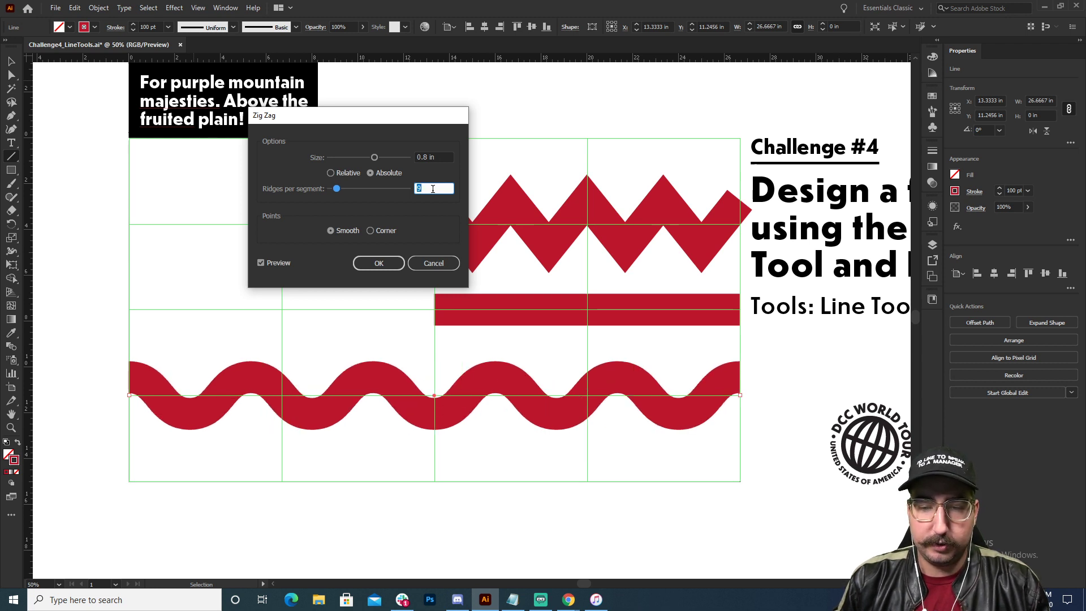
{"action": "left_click", "coordinate": [375, 263]}
{"action": "left_click", "coordinate": [349, 209]}
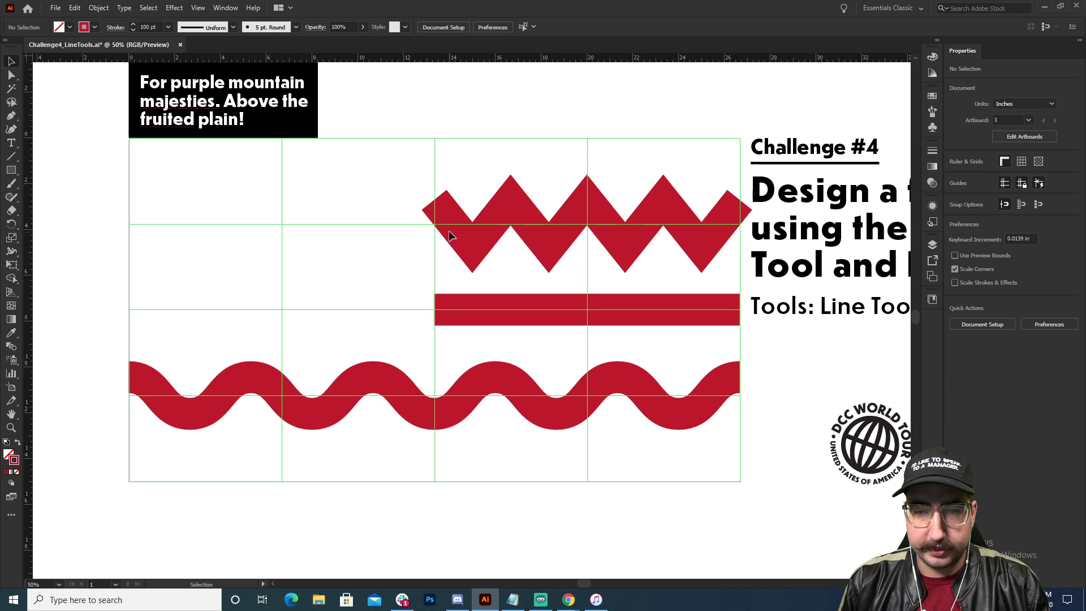
{"action": "key", "text": "a"}
{"action": "left_click_drag", "start_coordinate": [436, 225], "coordinate": [429, 226]}
{"action": "left_click", "coordinate": [378, 189]}
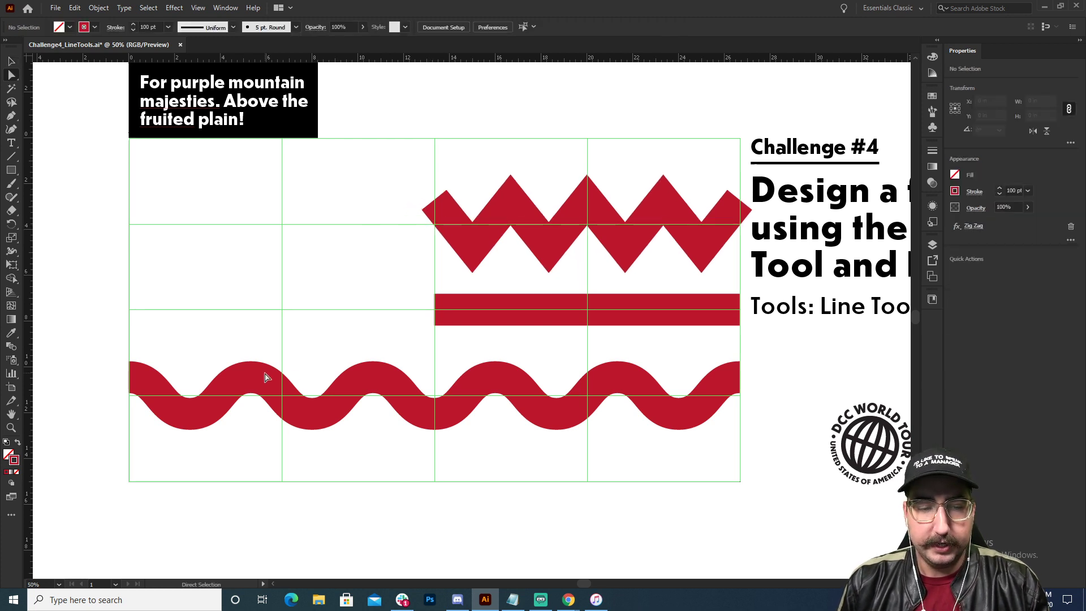
{"action": "scroll", "coordinate": [266, 377], "scroll_direction": "down", "scroll_amount": 3}
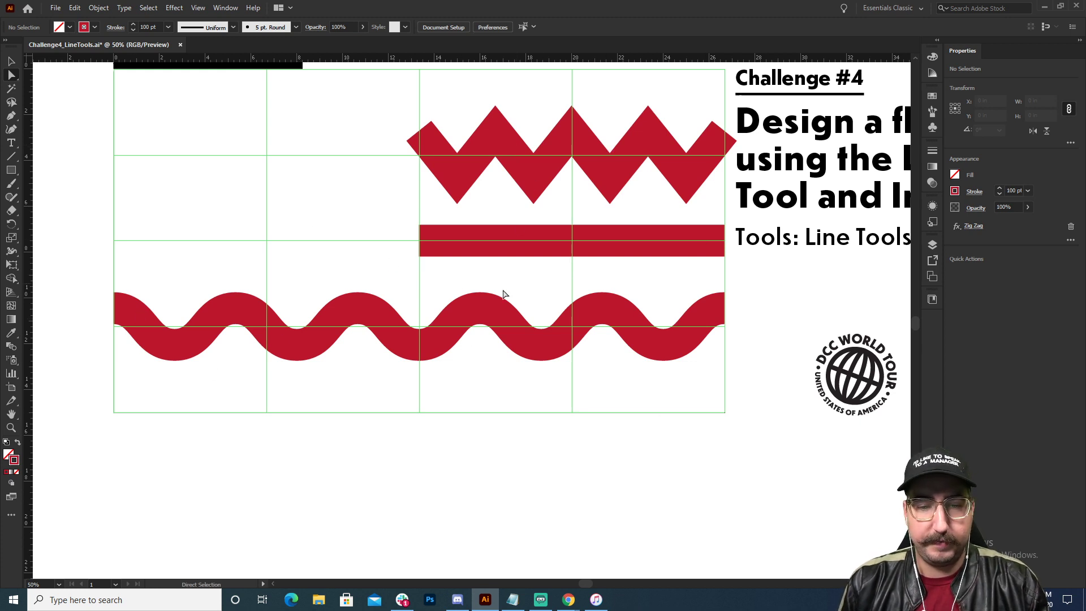
{"action": "left_click_drag", "start_coordinate": [298, 286], "coordinate": [330, 359]}
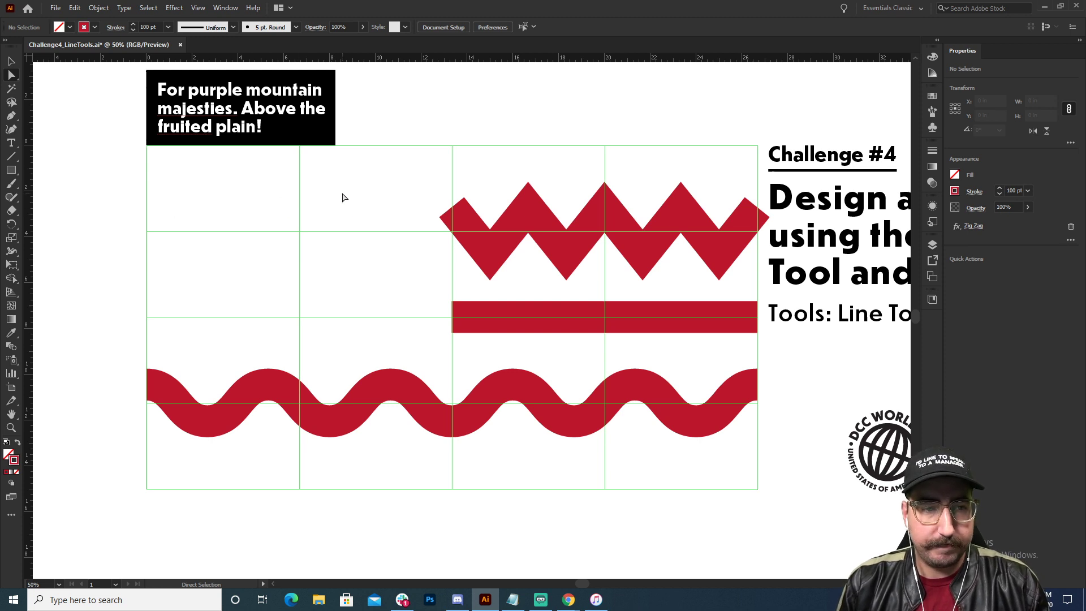
Step: Create a 12.1975 in square rectangular grid with 2 horizontal and 2 vertical dividers
{"action": "left_click", "coordinate": [11, 156]}
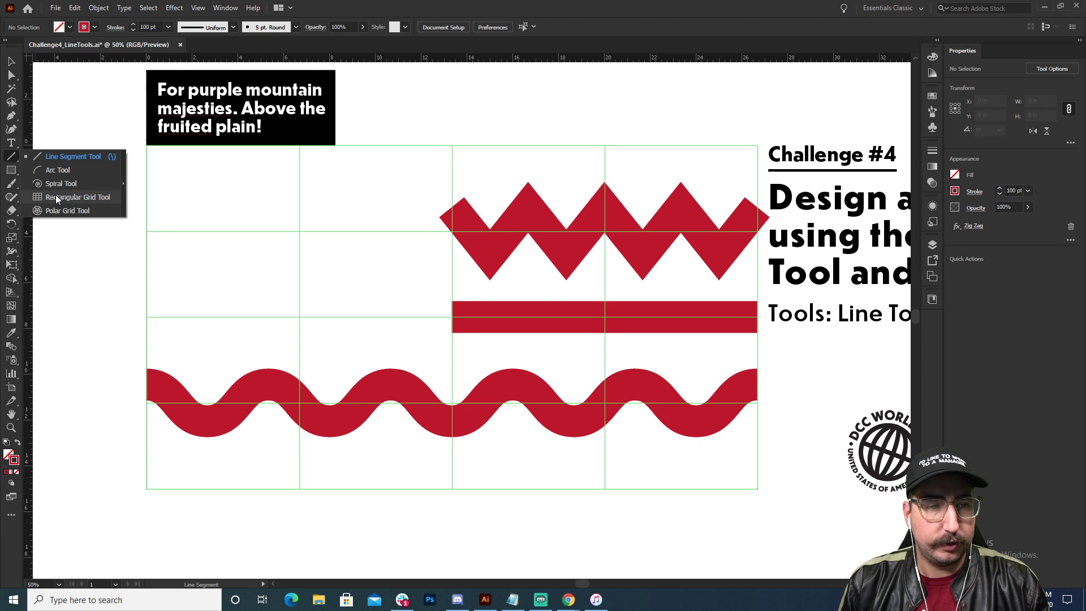
{"action": "left_click", "coordinate": [56, 198]}
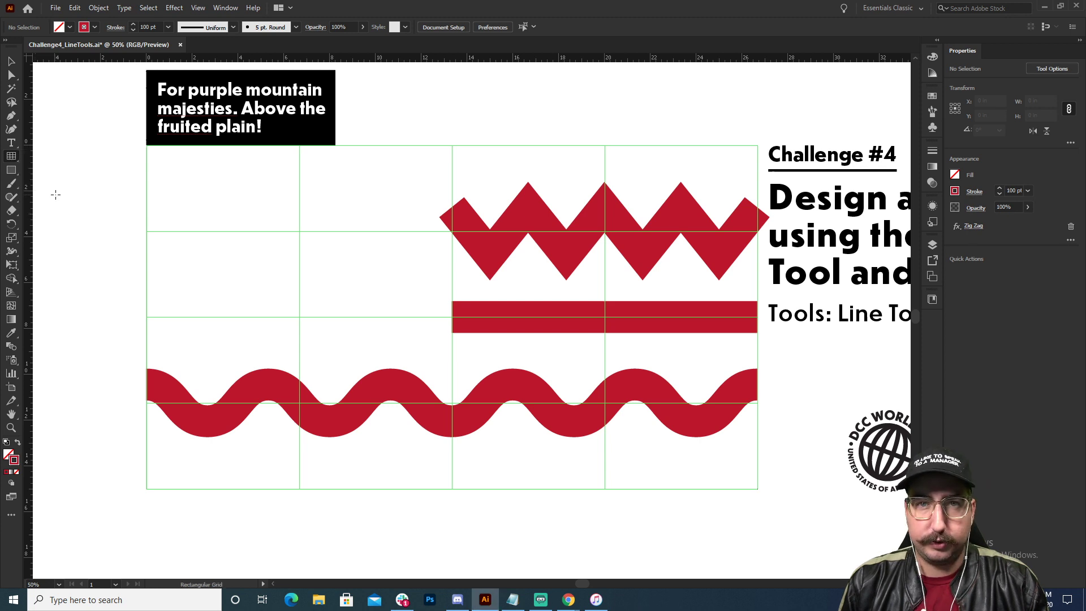
{"action": "left_click", "coordinate": [350, 198]}
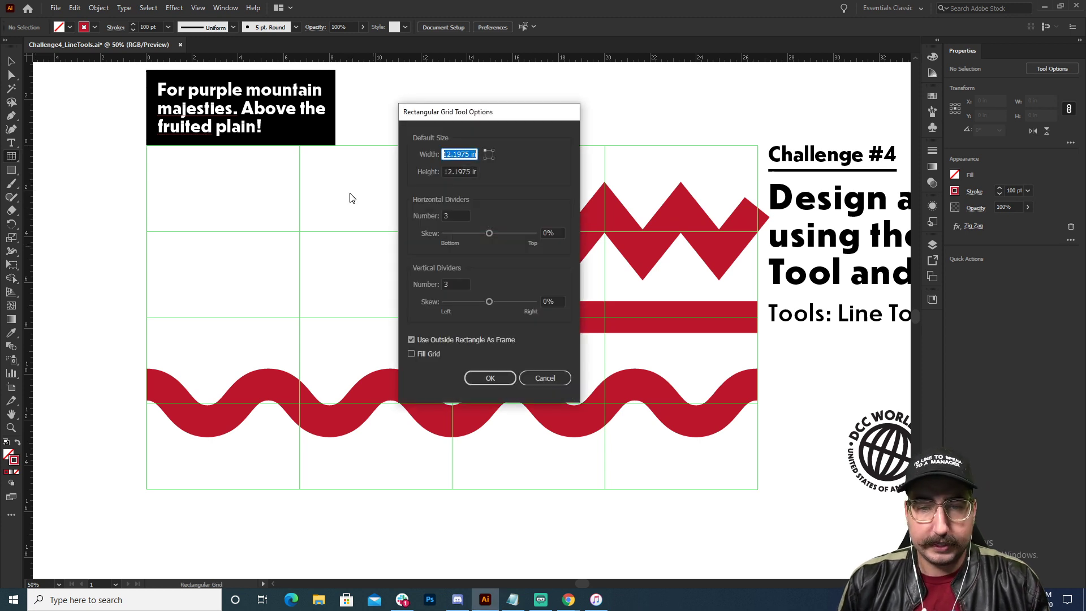
{"action": "left_click", "coordinate": [458, 214]}
{"action": "type", "text": "2"}
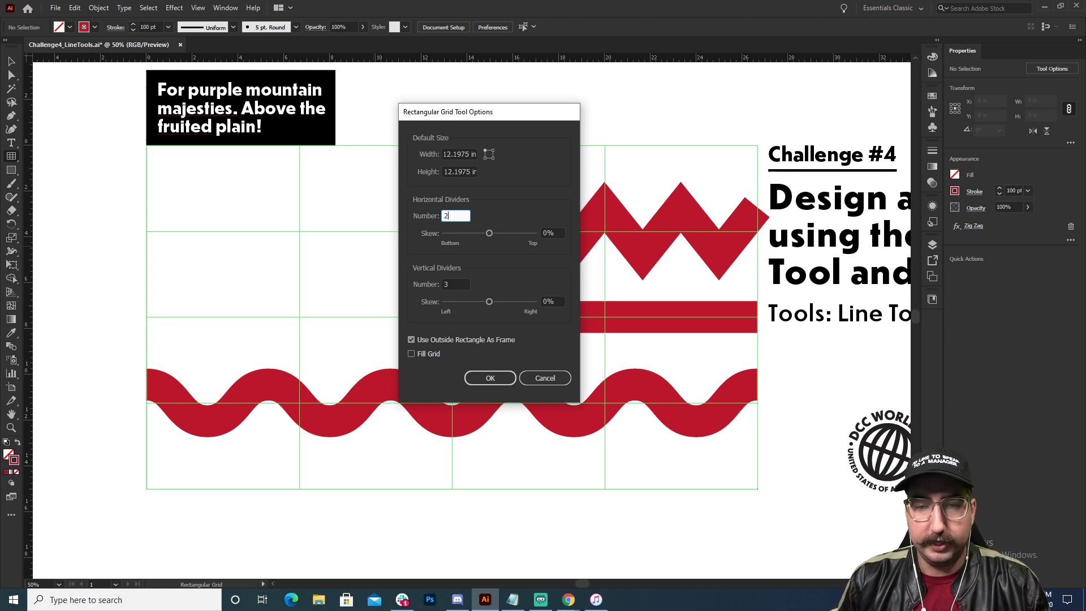
{"action": "key", "text": "Tab"}
{"action": "key", "text": "Tab"}
{"action": "type", "text": "2"}
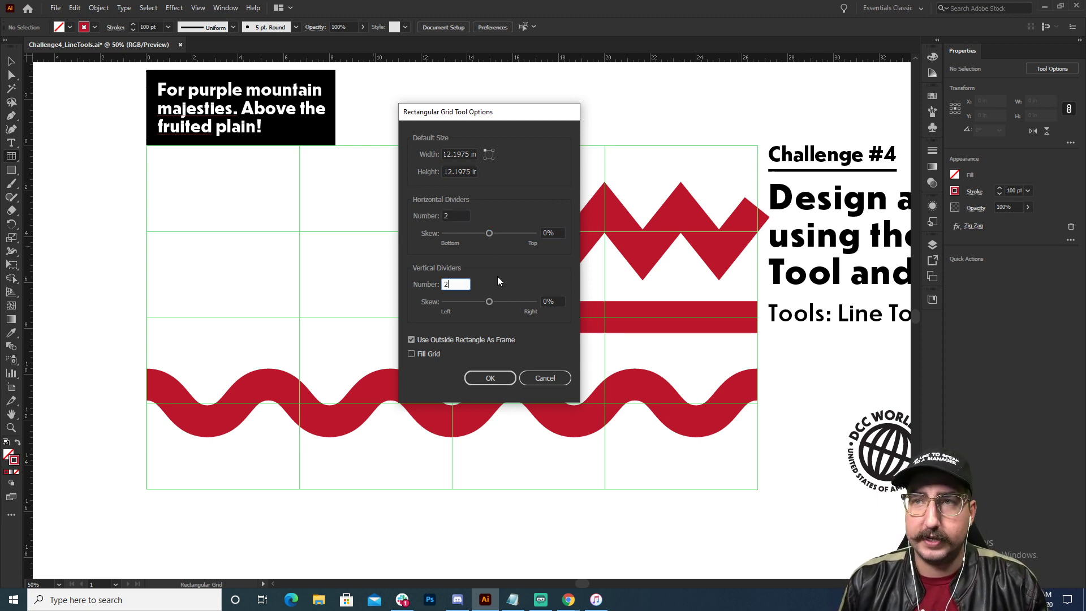
{"action": "left_click", "coordinate": [485, 378]}
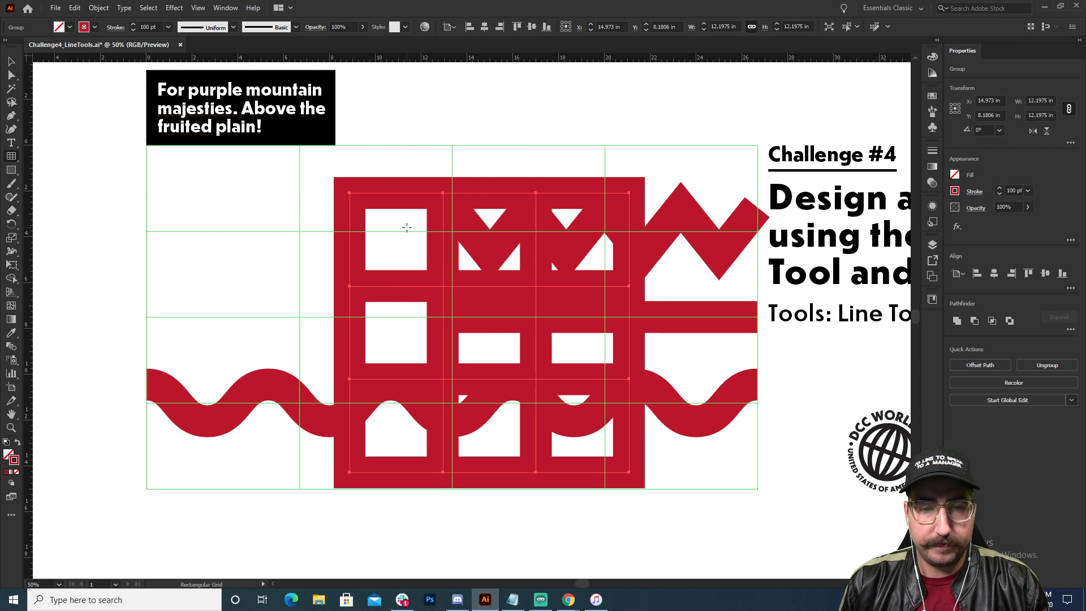
Step: Move the grid to the artboard's upper-left corner and resize it to about 13.33 by 7.5 in, filling the upper-left guide quarter
{"action": "key", "text": "v"}
{"action": "left_click_drag", "start_coordinate": [382, 194], "coordinate": [178, 145]}
{"action": "left_click_drag", "start_coordinate": [428, 421], "coordinate": [453, 318]}
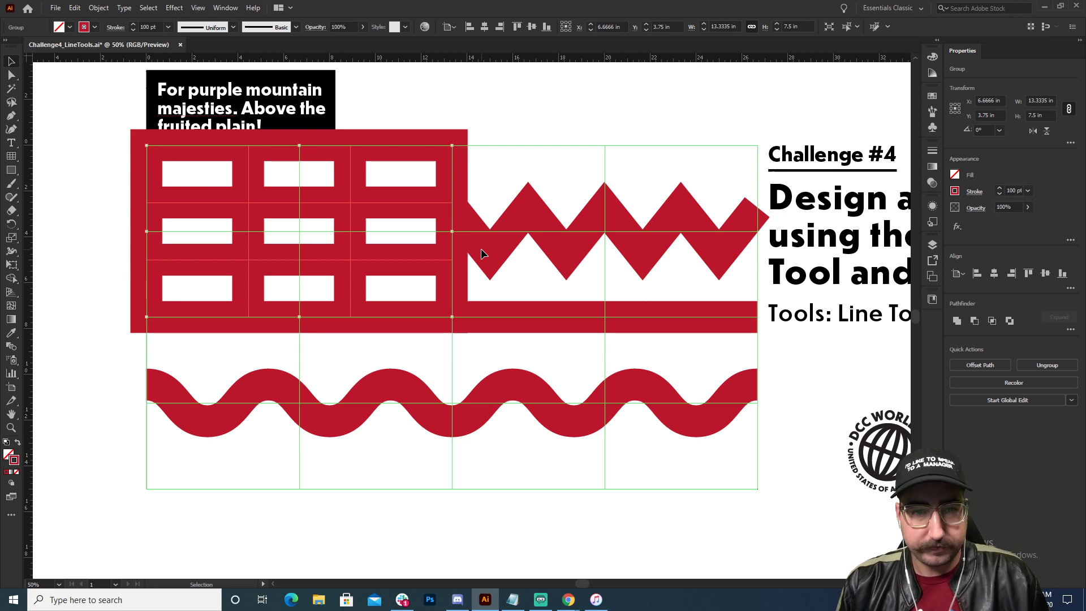
Step: Set the grid's stroke weight to 20 pt and deselect it
{"action": "left_click", "coordinate": [145, 26]}
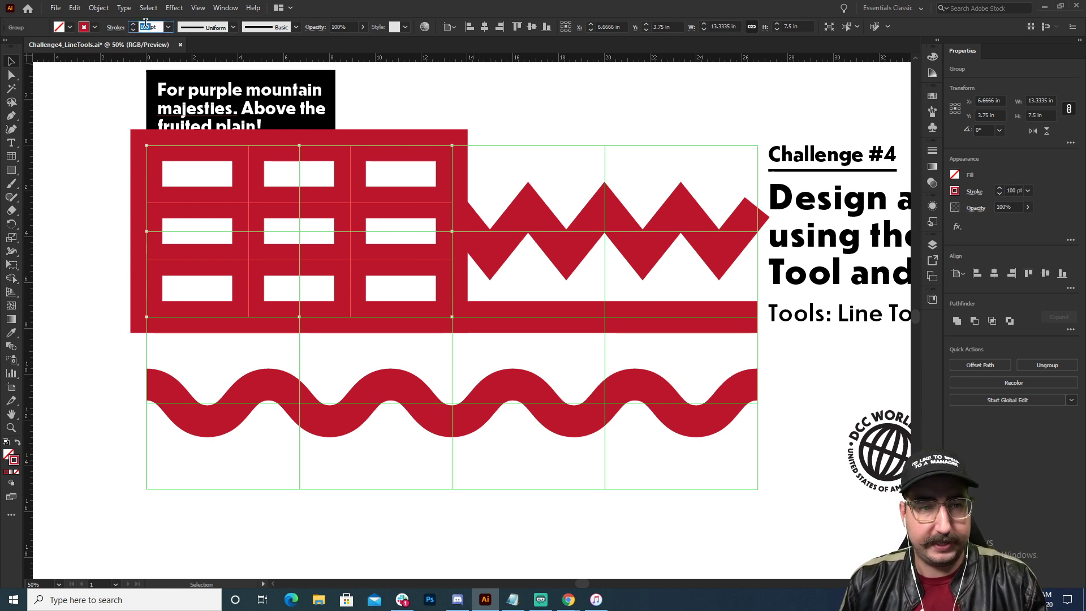
{"action": "type", "text": "20"}
{"action": "key", "text": "Return"}
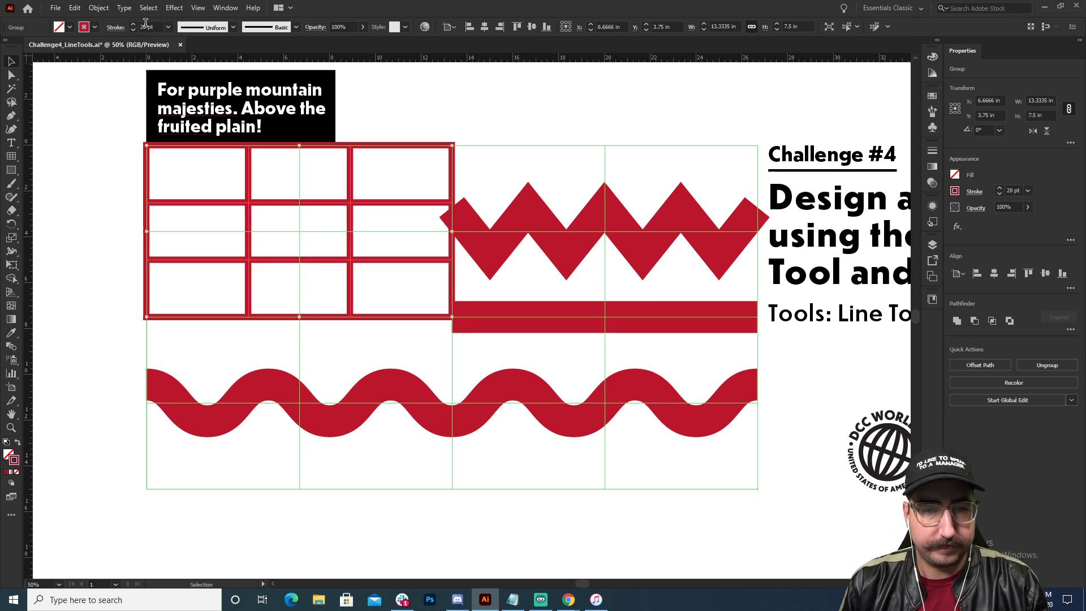
{"action": "left_click", "coordinate": [90, 191]}
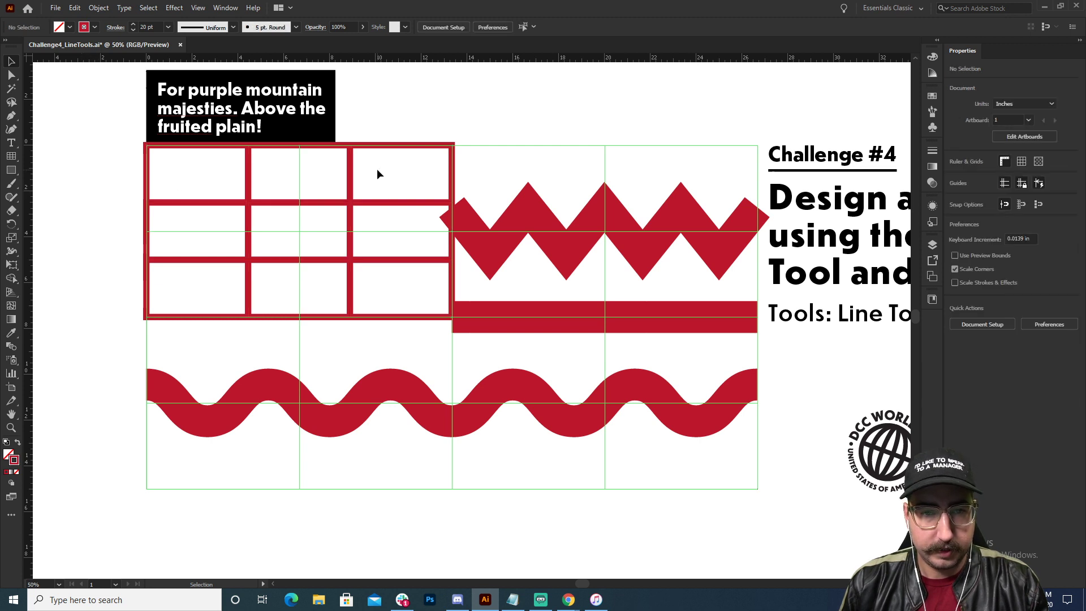
Step: Ungroup the rectangular grid into separate paths and deselect them
{"action": "right_click", "coordinate": [396, 150]}
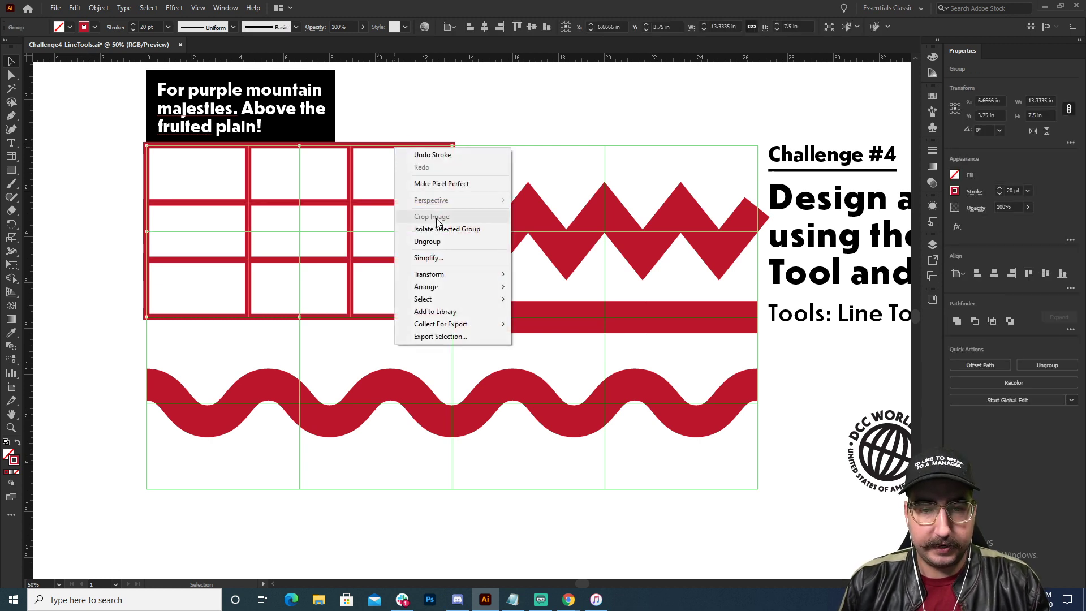
{"action": "left_click", "coordinate": [432, 156]}
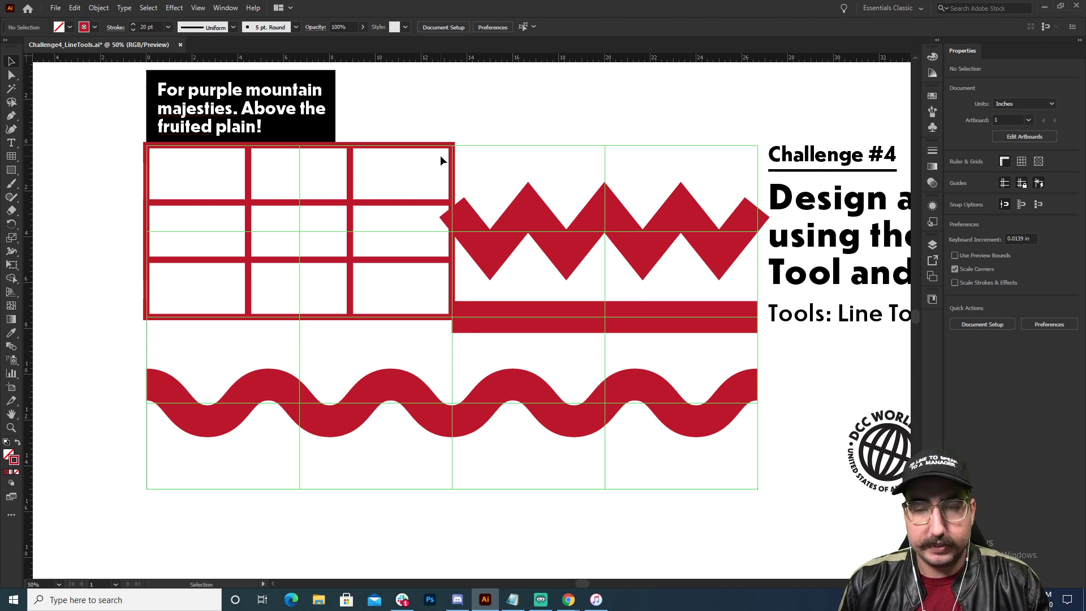
{"action": "left_click", "coordinate": [451, 175]}
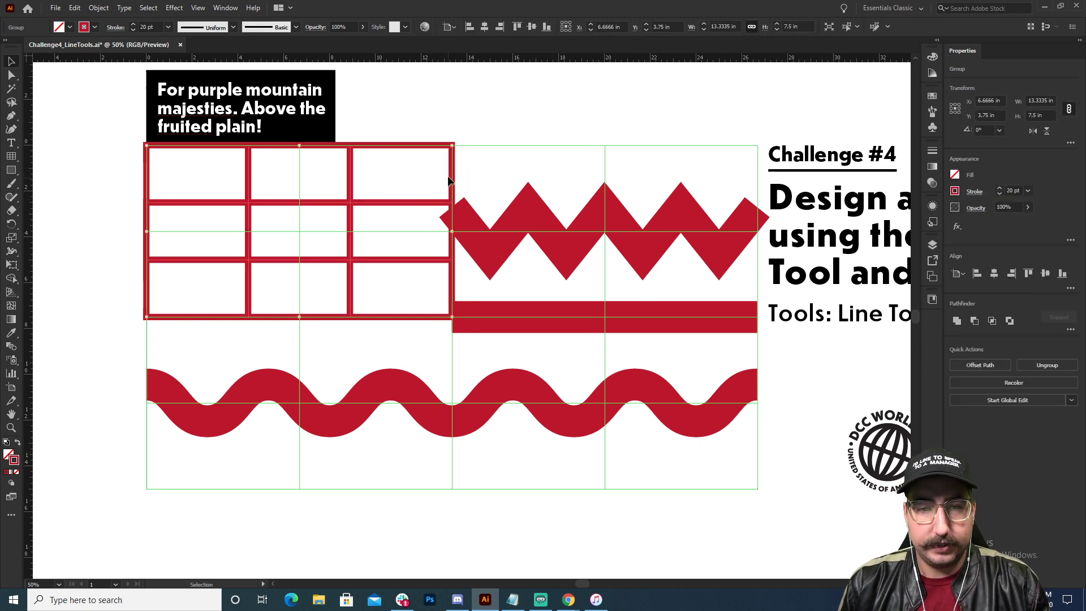
{"action": "key", "text": "z"}
{"action": "left_click", "coordinate": [457, 228]}
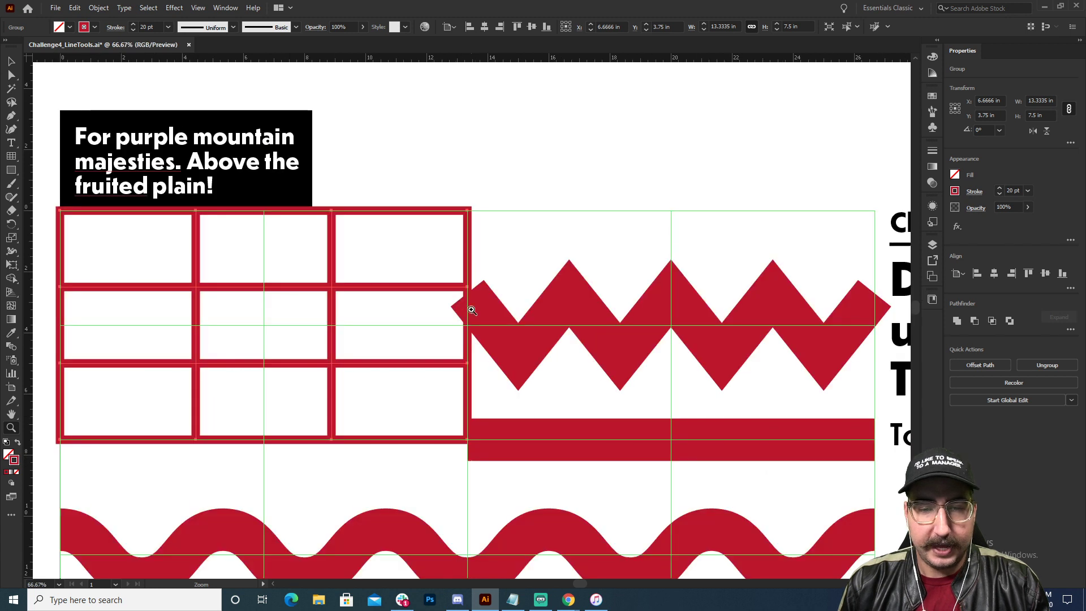
{"action": "left_click_drag", "start_coordinate": [471, 358], "coordinate": [484, 217]}
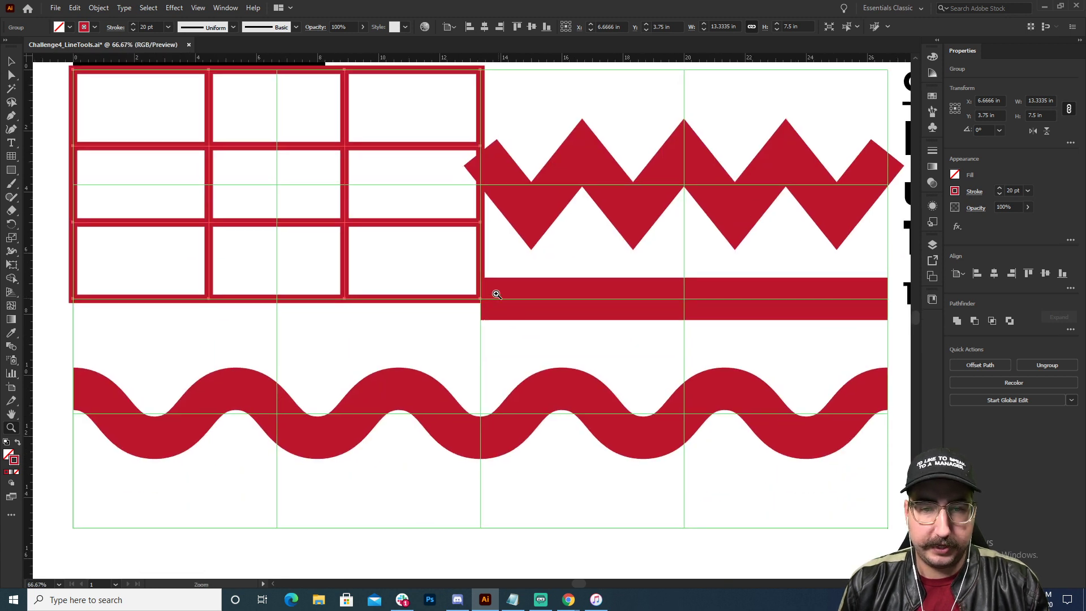
{"action": "key", "text": "v"}
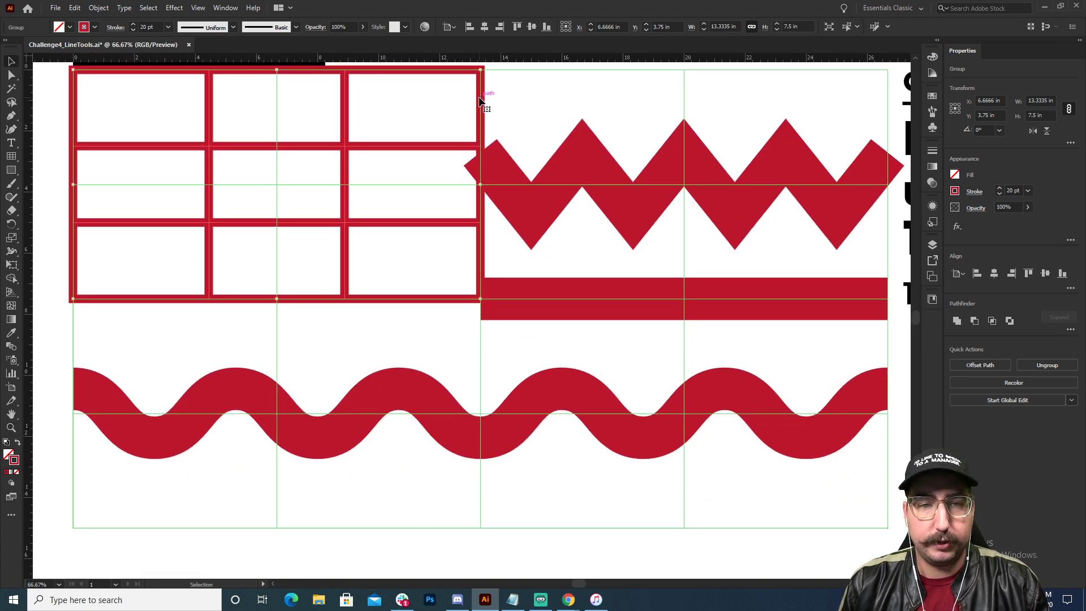
{"action": "right_click", "coordinate": [345, 141]}
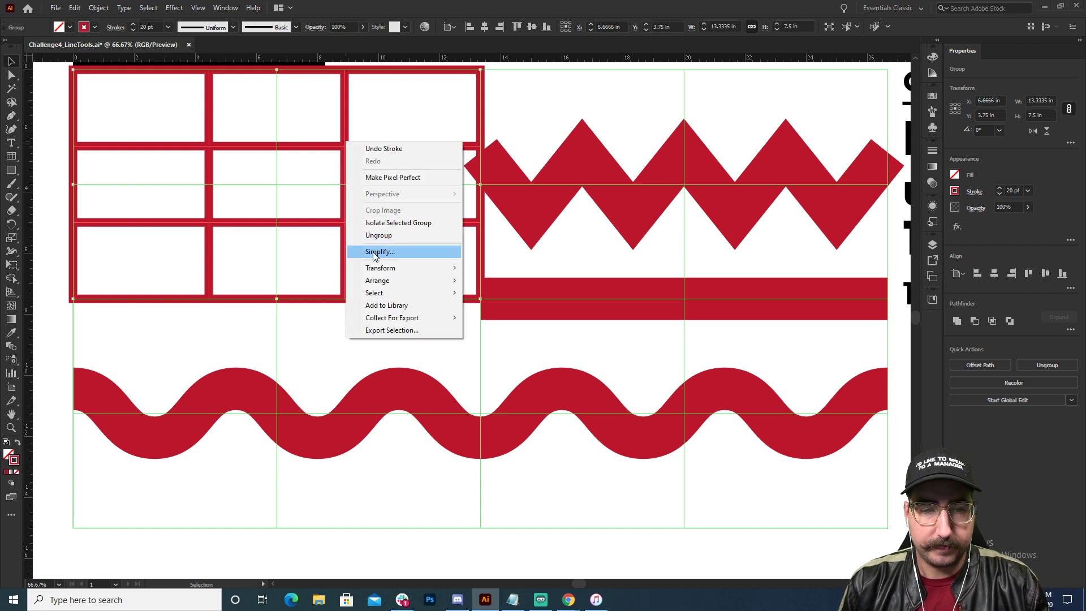
{"action": "left_click", "coordinate": [385, 235]}
{"action": "left_click", "coordinate": [397, 262]}
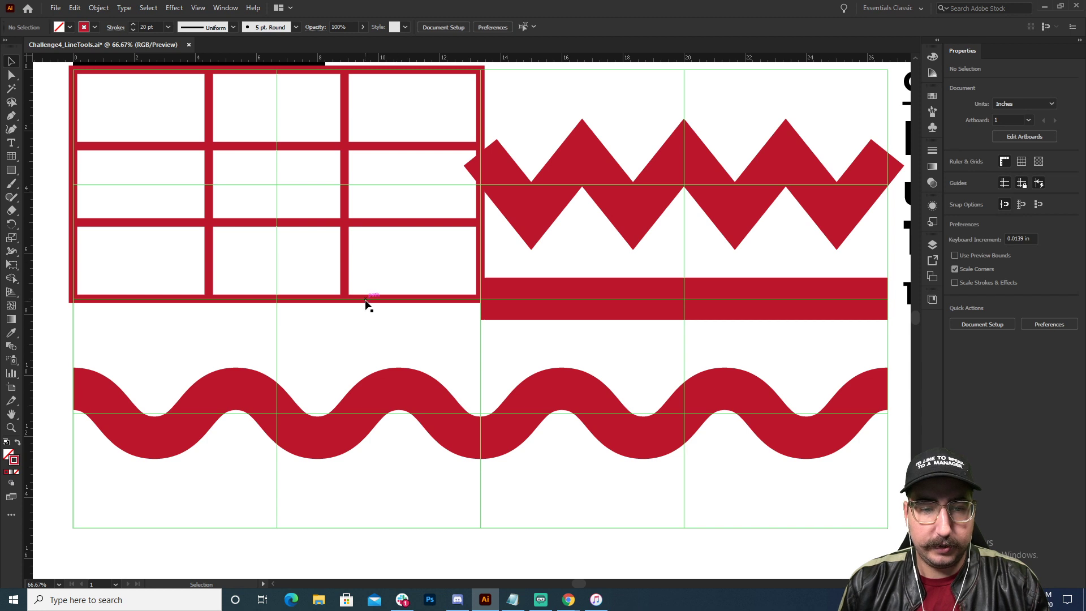
Step: Stretch the grid's outer frame downward to about 8.18 in high, level with the lower edge of the adjacent straight red bar
{"action": "left_click_drag", "start_coordinate": [241, 236], "coordinate": [313, 278]}
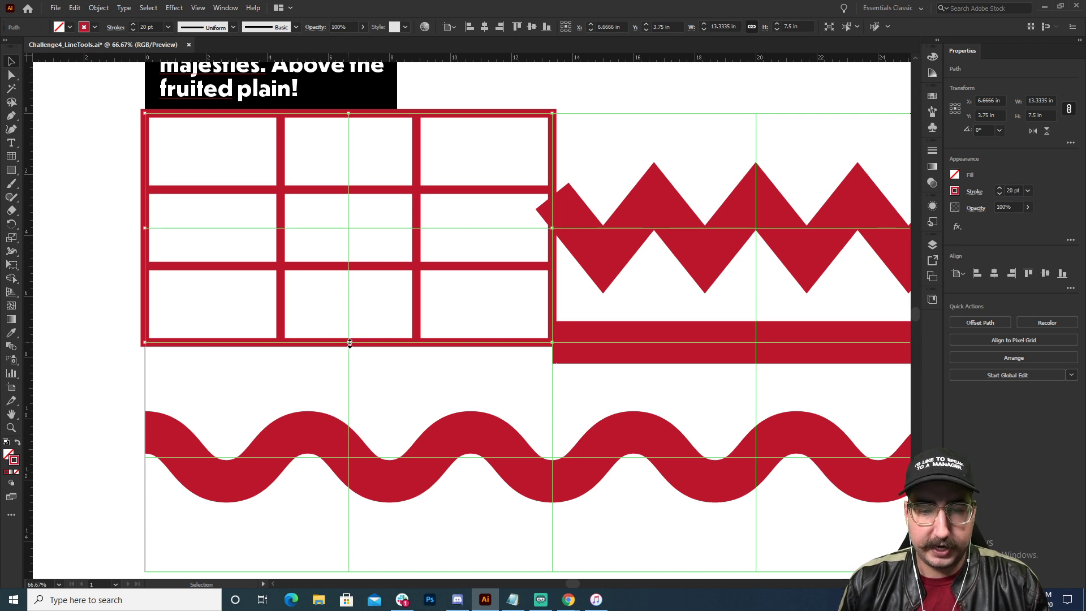
{"action": "left_click_drag", "start_coordinate": [349, 343], "coordinate": [349, 365]}
{"action": "key", "text": "z"}
{"action": "left_click", "coordinate": [536, 359]}
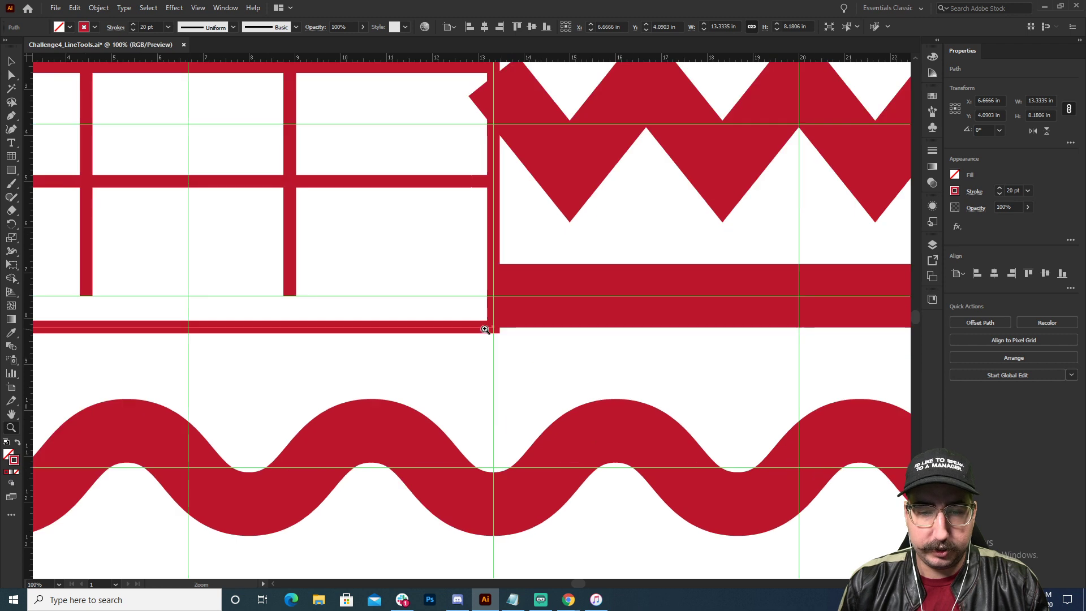
{"action": "left_click", "coordinate": [485, 329]}
{"action": "left_click", "coordinate": [483, 327]}
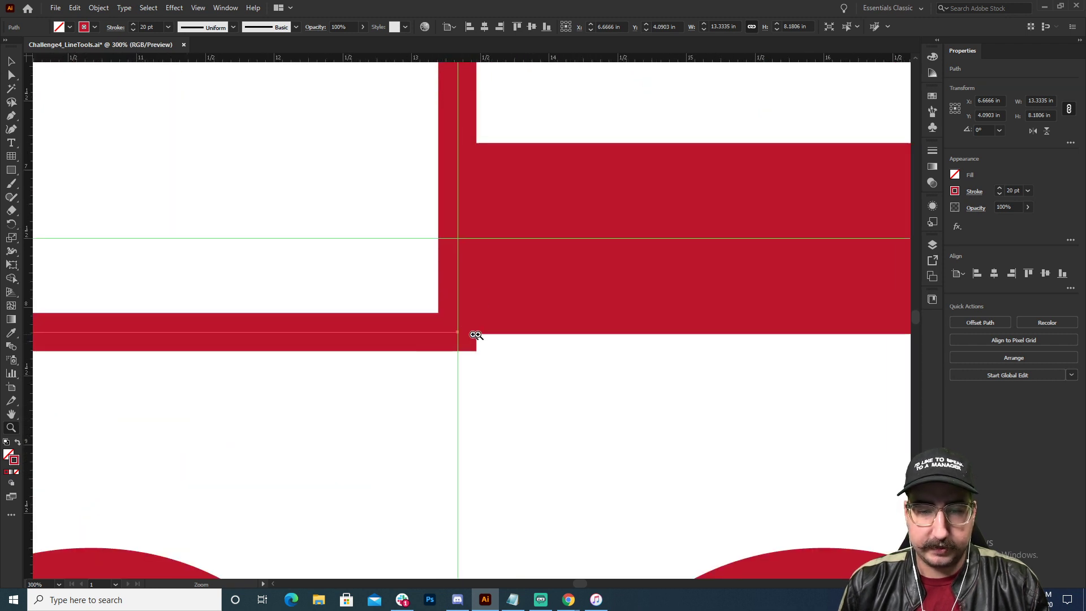
Step: Align the outer frame's stroke to the inside of its path
{"action": "left_click", "coordinate": [936, 149]}
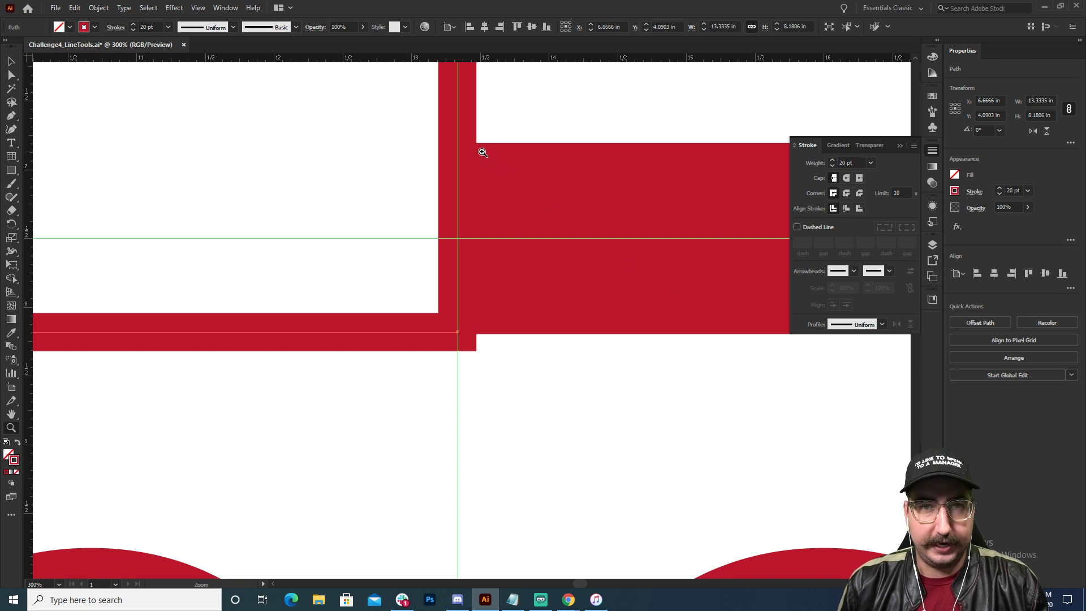
{"action": "left_click", "coordinate": [846, 208]}
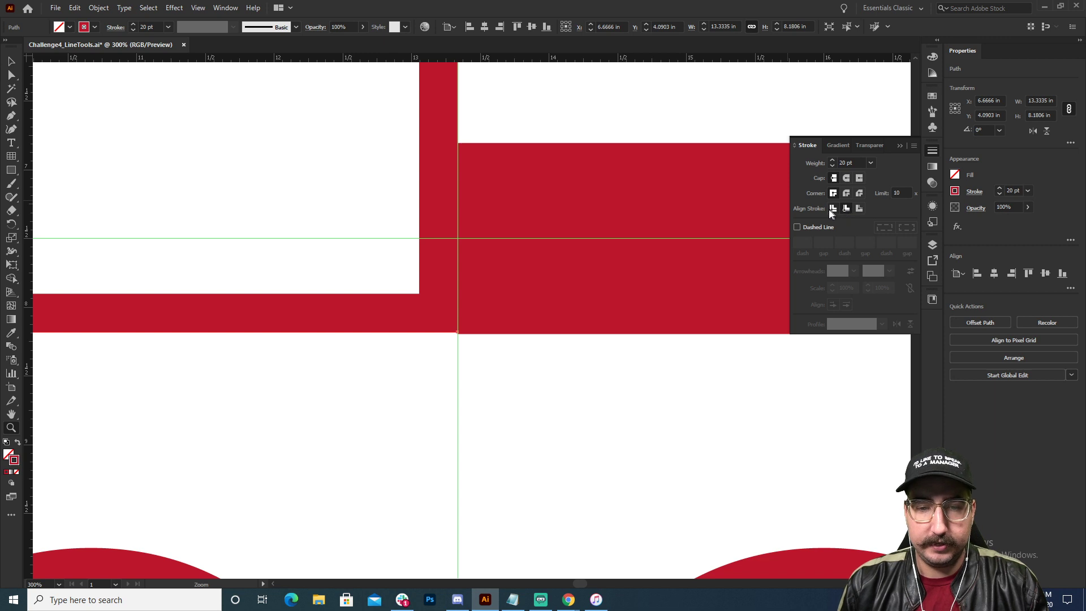
{"action": "left_click", "coordinate": [858, 208]}
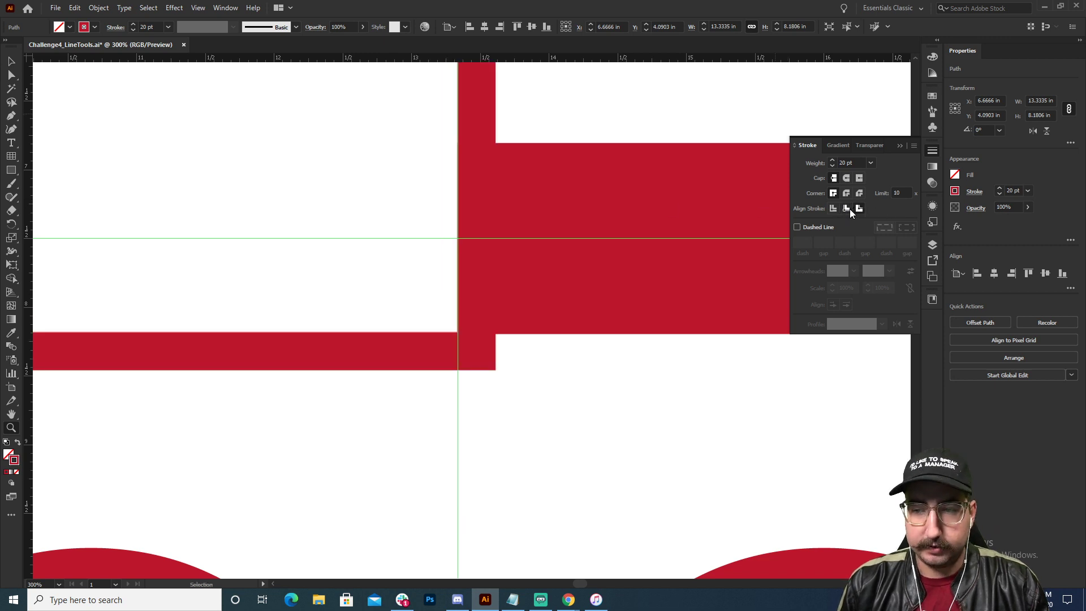
{"action": "left_click", "coordinate": [847, 208]}
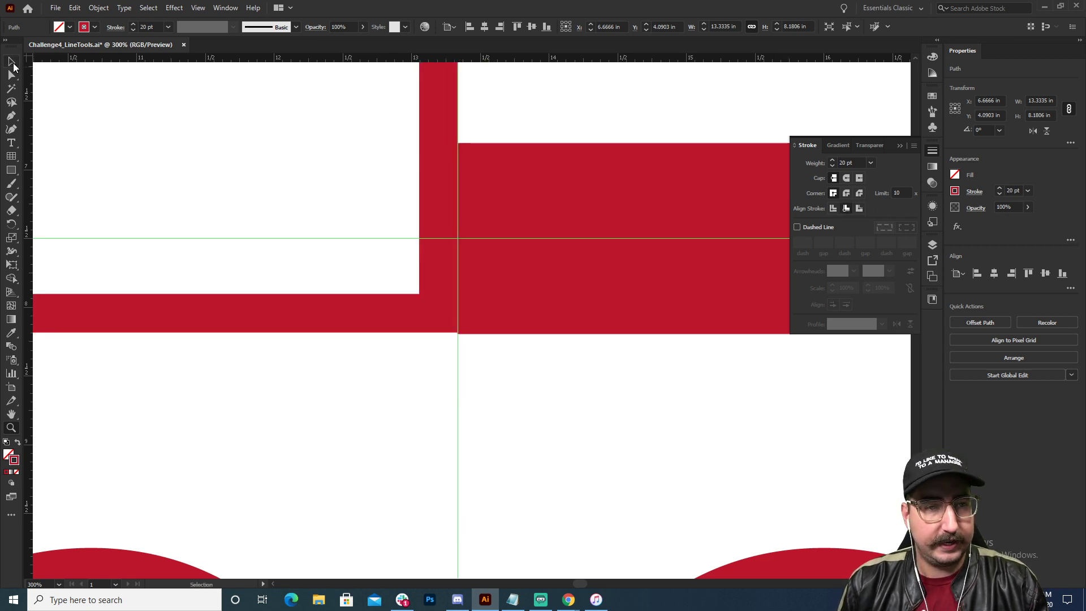
Step: Stretch the grid's four divider lines together downward to the frame's lower edge and deselect them
{"action": "left_click", "coordinate": [13, 64]}
{"action": "left_click_drag", "start_coordinate": [251, 227], "coordinate": [608, 241]}
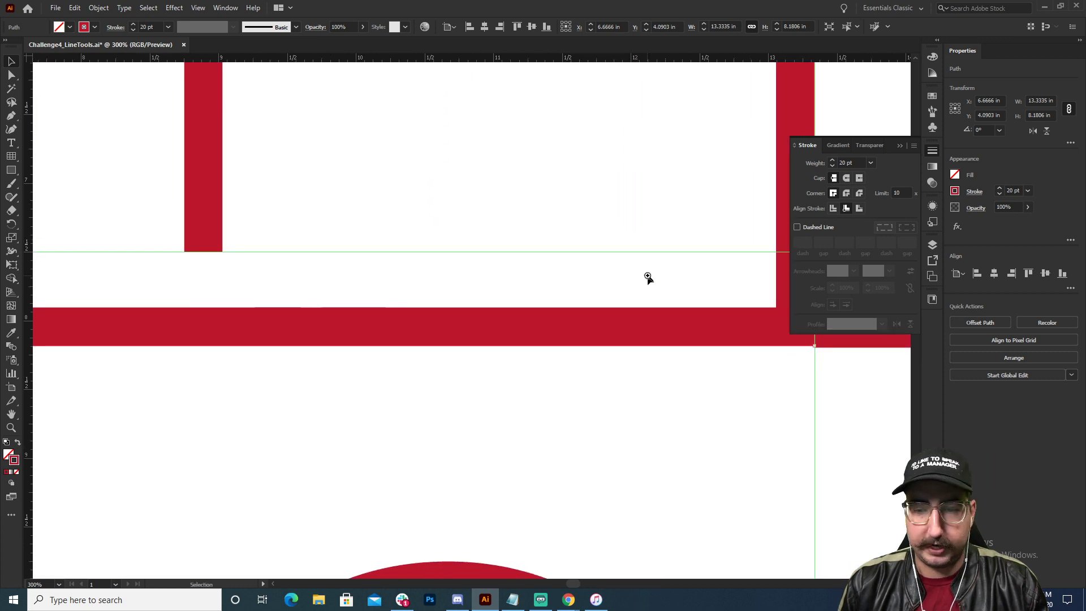
{"action": "key", "text": "z"}
{"action": "double_click", "coordinate": [618, 274], "text": "alt"}
{"action": "left_click", "coordinate": [427, 300], "text": "alt"}
{"action": "left_click", "coordinate": [397, 302], "text": "alt"}
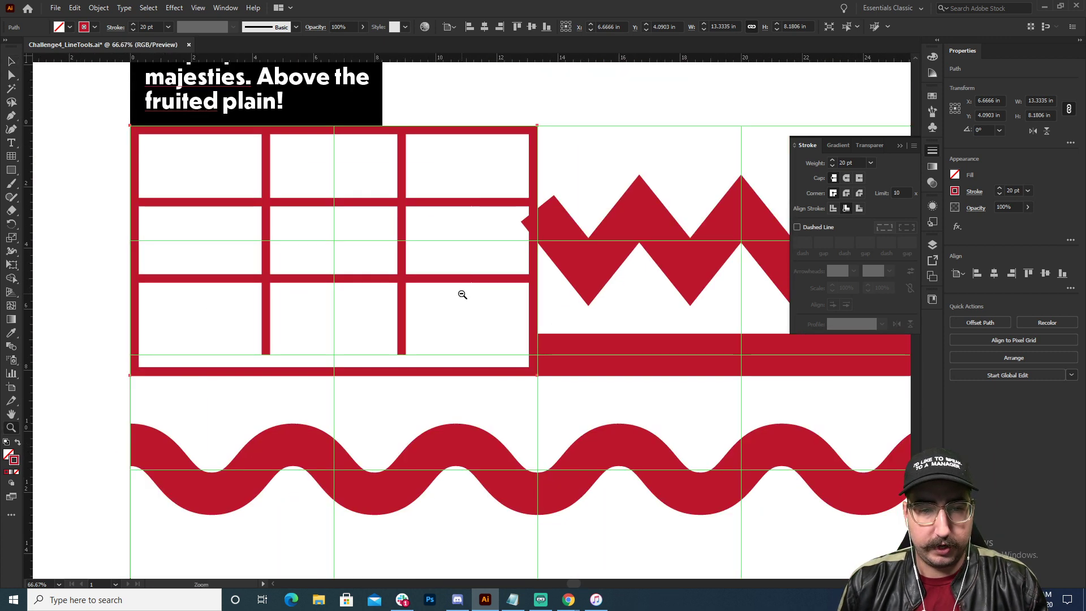
{"action": "key", "text": "v"}
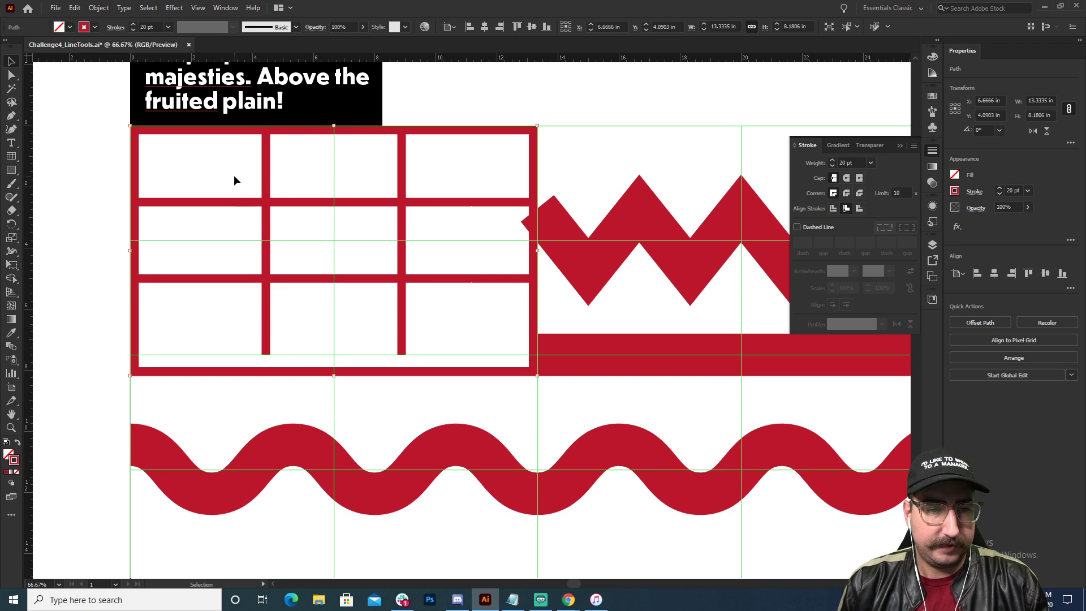
{"action": "left_click_drag", "start_coordinate": [234, 179], "coordinate": [458, 328]}
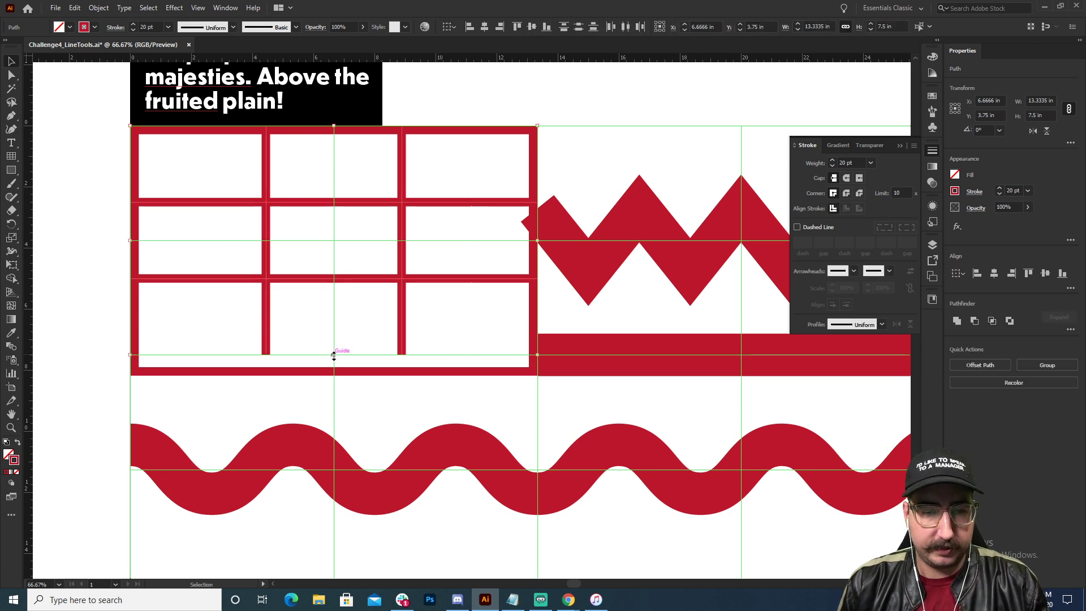
{"action": "mouse_move", "coordinate": [334, 354]}
{"action": "left_mouse_down"}
{"action": "mouse_move", "coordinate": [345, 370]}
{"action": "mouse_move", "coordinate": [318, 370]}
{"action": "mouse_move", "coordinate": [334, 375]}
{"action": "left_mouse_up"}
{"action": "left_click", "coordinate": [99, 254]}
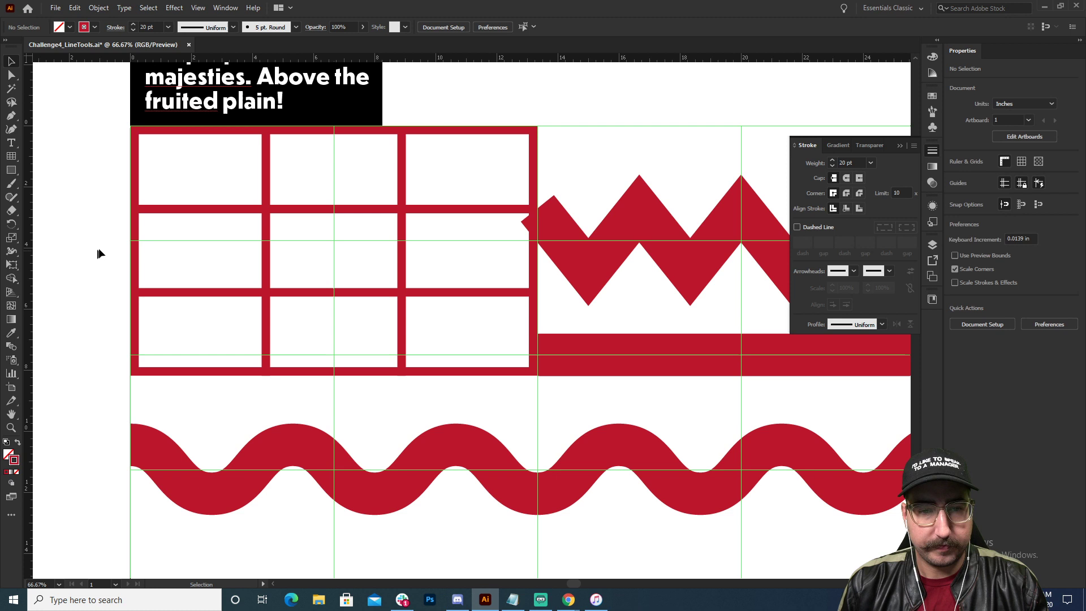
Step: Set the outer frame's stroke weight to 90 pt and deselect it
{"action": "left_click", "coordinate": [474, 134]}
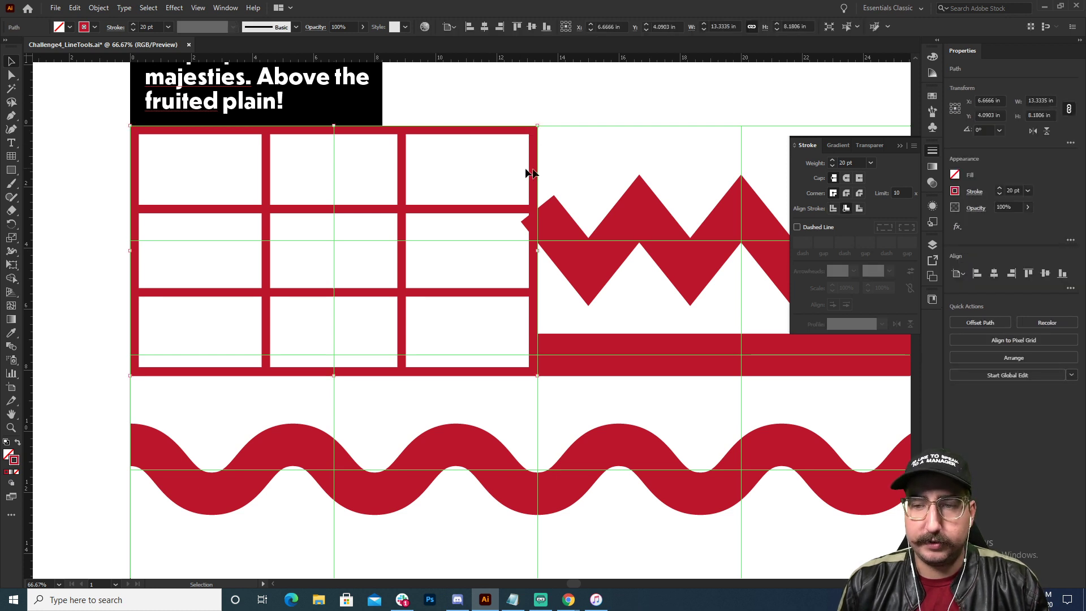
{"action": "left_click", "coordinate": [153, 25]}
{"action": "key", "text": "shift+Up"}
{"action": "key", "text": "shift+Up"}
{"action": "key", "text": "shift+Up"}
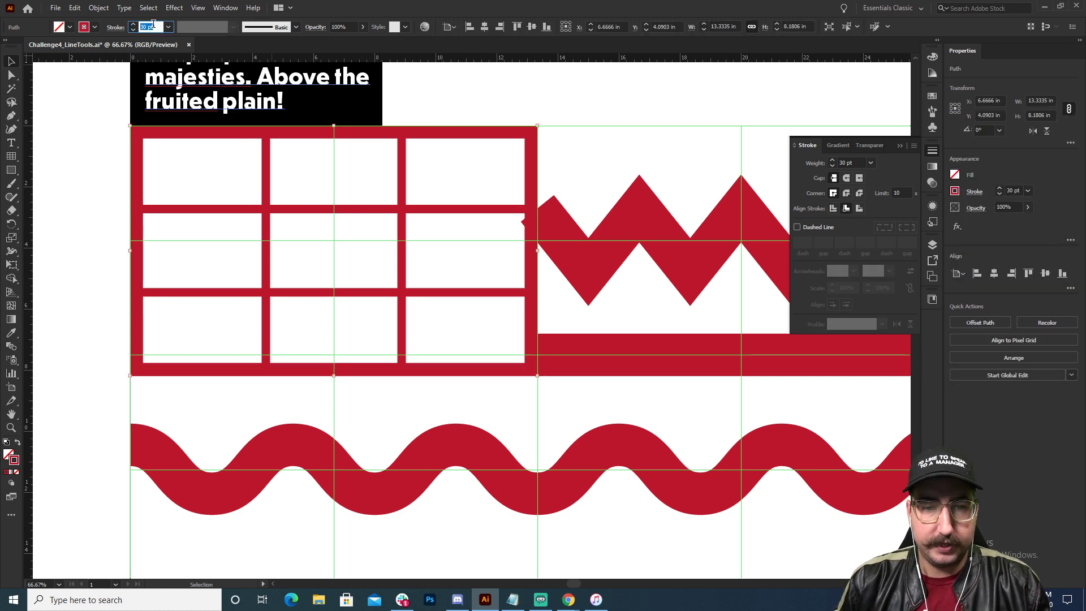
{"action": "key", "text": "shift+Up"}
{"action": "key", "text": "shift+Up"}
{"action": "key", "text": "shift+Up"}
{"action": "key", "text": "shift+Up"}
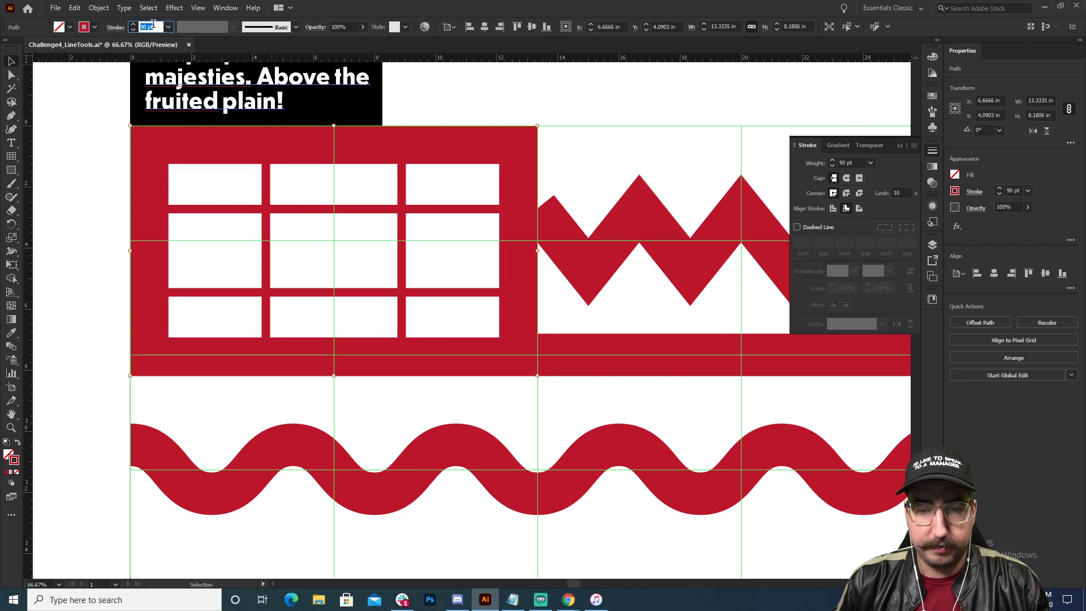
{"action": "left_click", "coordinate": [82, 157]}
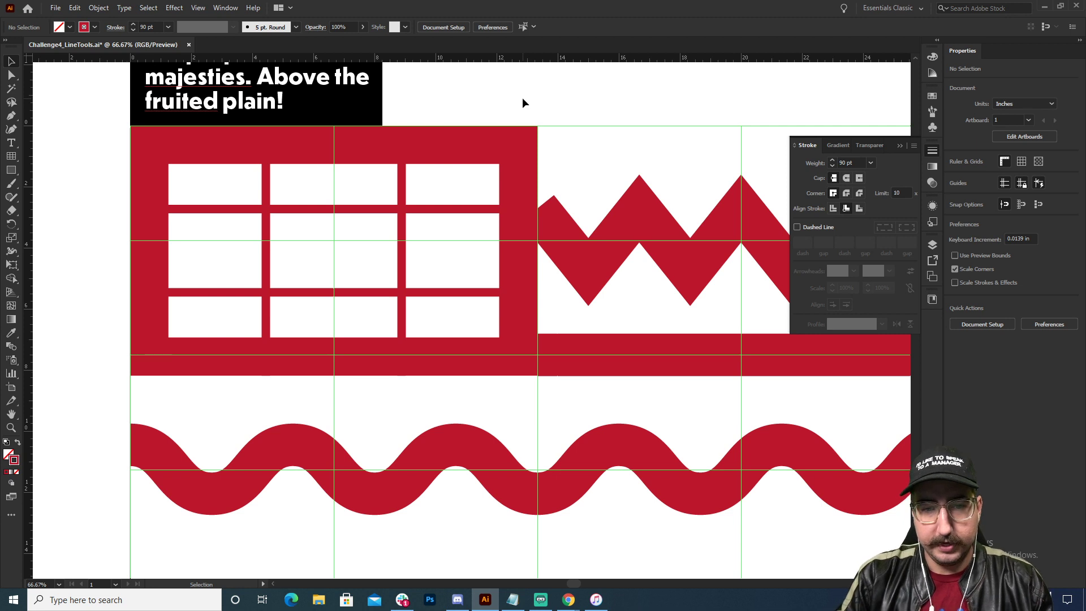
Step: Hide the guides to view the whole flag without them
{"action": "key", "text": "ctrl+semicolon"}
{"action": "key", "text": "z"}
{"action": "left_click", "coordinate": [415, 309], "text": "alt"}
{"action": "left_click", "coordinate": [445, 294], "text": "alt"}
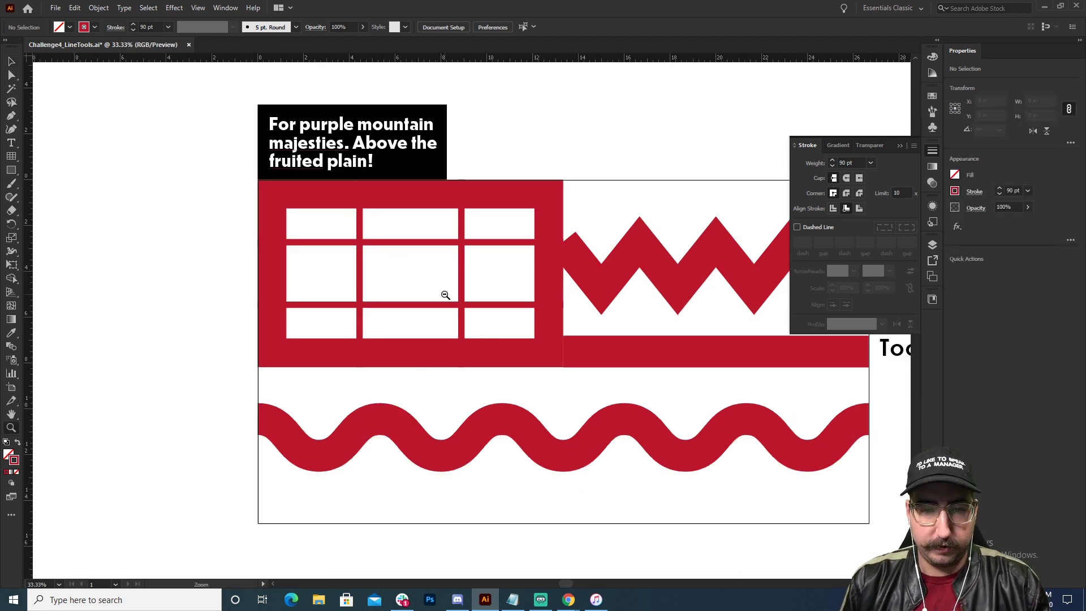
{"action": "left_click_drag", "start_coordinate": [508, 305], "coordinate": [350, 277]}
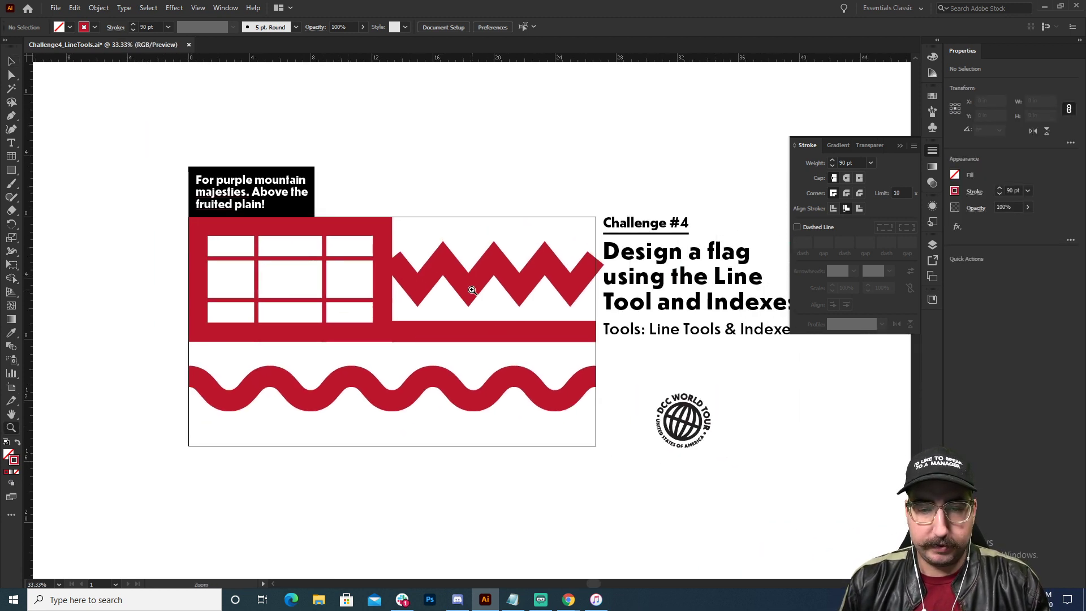
Step: Move the left anchor of the pointed Zig Zag line to about X 12.76 in, tucking its end under the grid frame
{"action": "key", "text": "v"}
{"action": "left_click", "coordinate": [424, 280]}
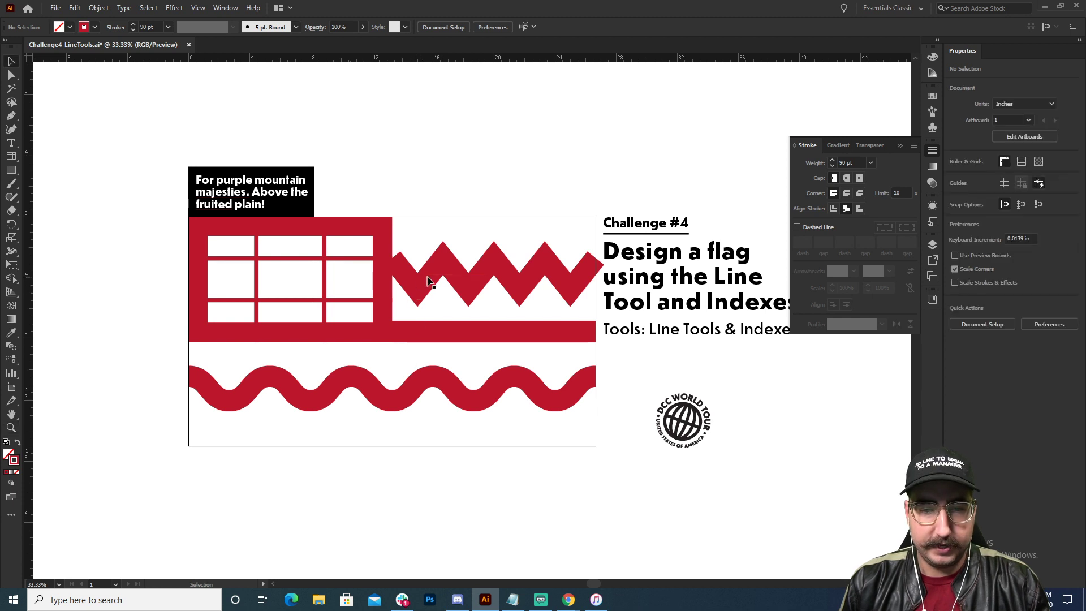
{"action": "key", "text": "a"}
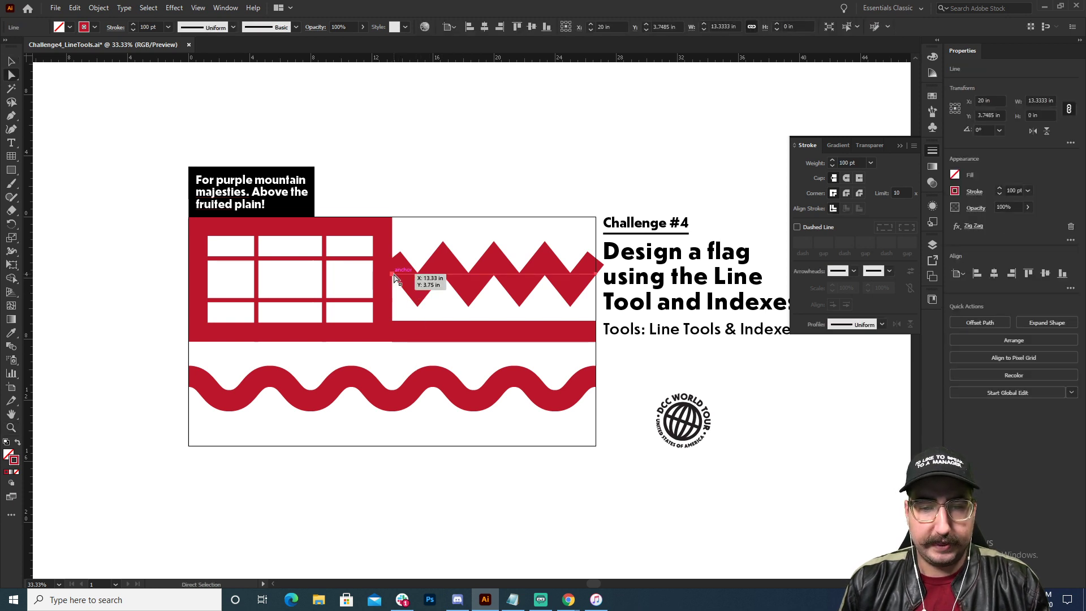
{"action": "left_click", "coordinate": [417, 210]}
{"action": "key", "text": "z"}
{"action": "left_click", "coordinate": [478, 299]}
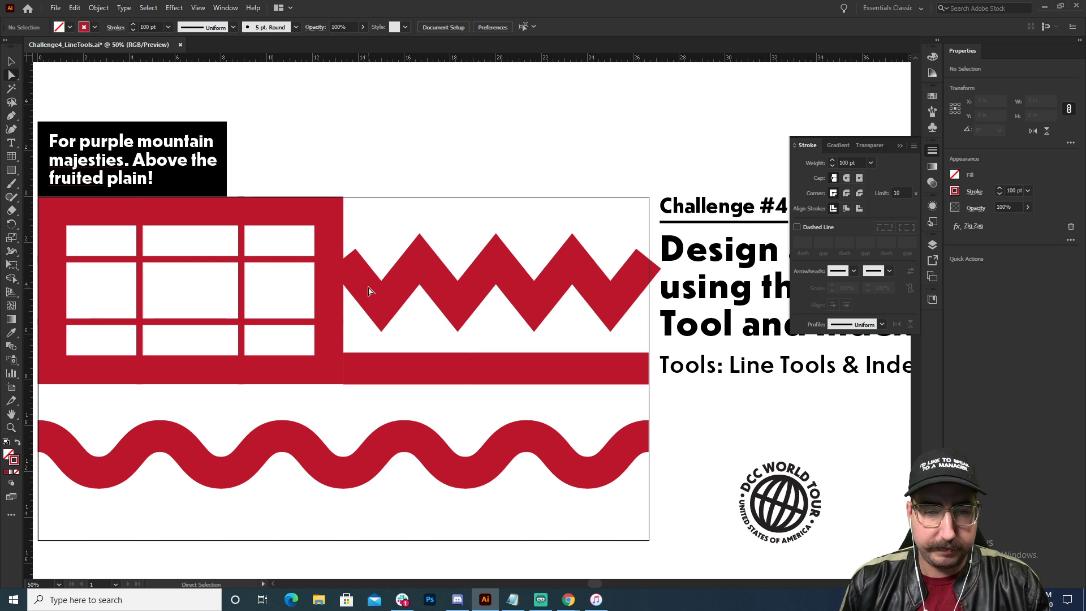
{"action": "key", "text": "a"}
{"action": "left_click", "coordinate": [345, 284]}
{"action": "left_click", "coordinate": [344, 284]}
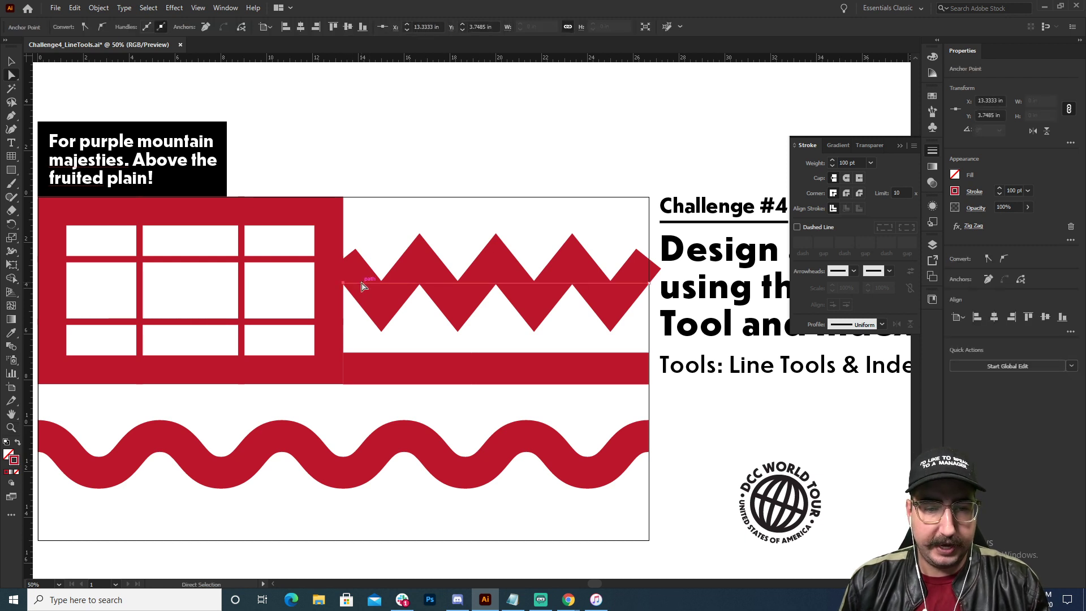
{"action": "key", "text": "shift+Left"}
{"action": "key", "text": "shift+Left"}
{"action": "key", "text": "shift+Left"}
{"action": "key", "text": "shift+Left"}
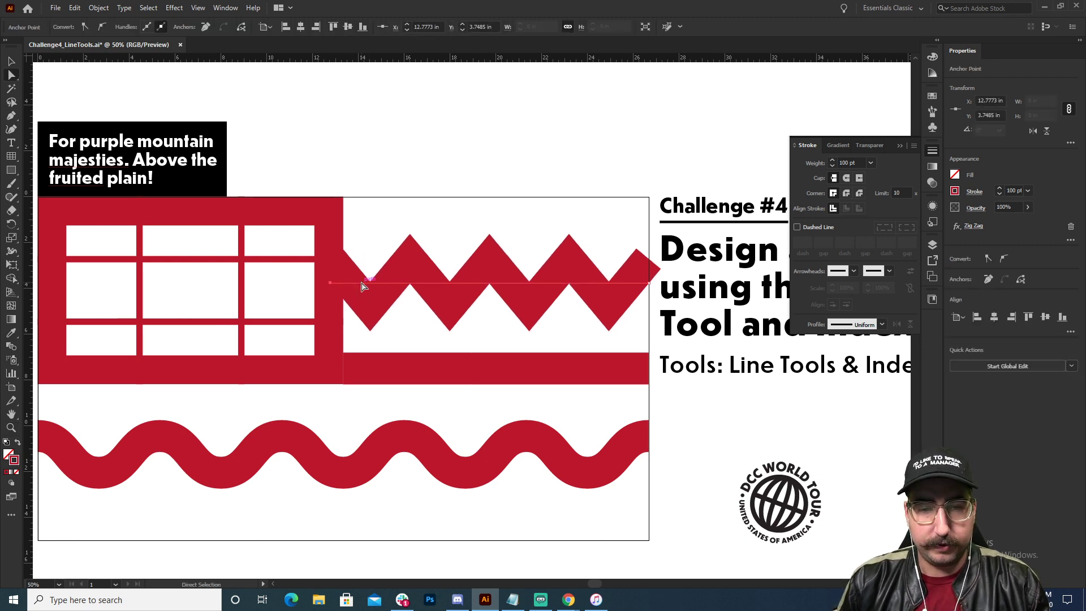
{"action": "key", "text": "shift+Left"}
Step: Move the pointed Zig Zag line's right anchor to about X 27.28 in, past the artboard's right edge, and deselect the line
{"action": "left_click", "coordinate": [648, 283]}
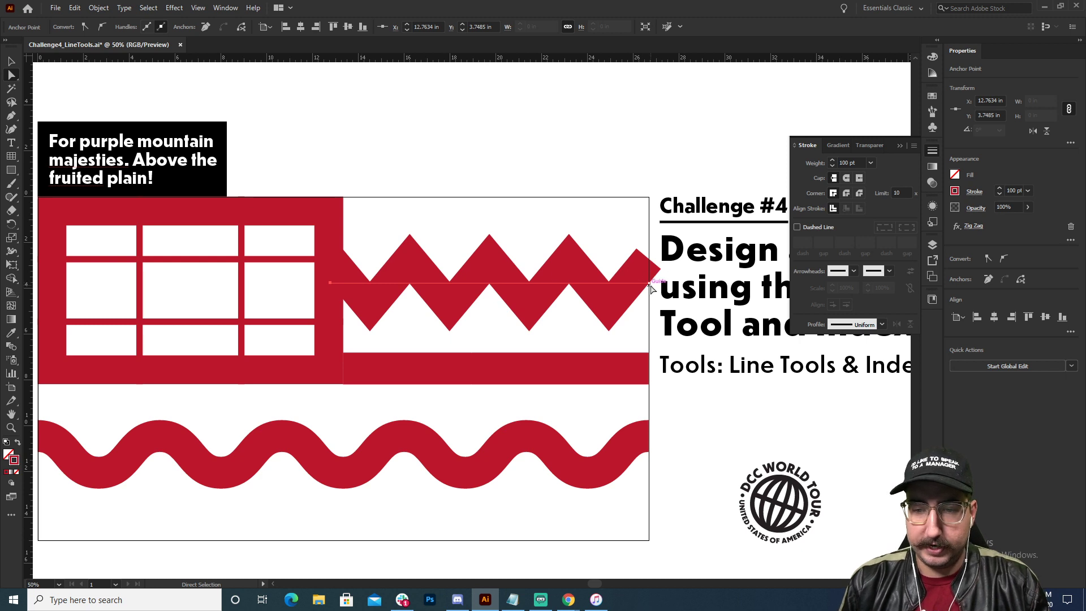
{"action": "left_click_drag", "start_coordinate": [657, 287], "coordinate": [658, 288]}
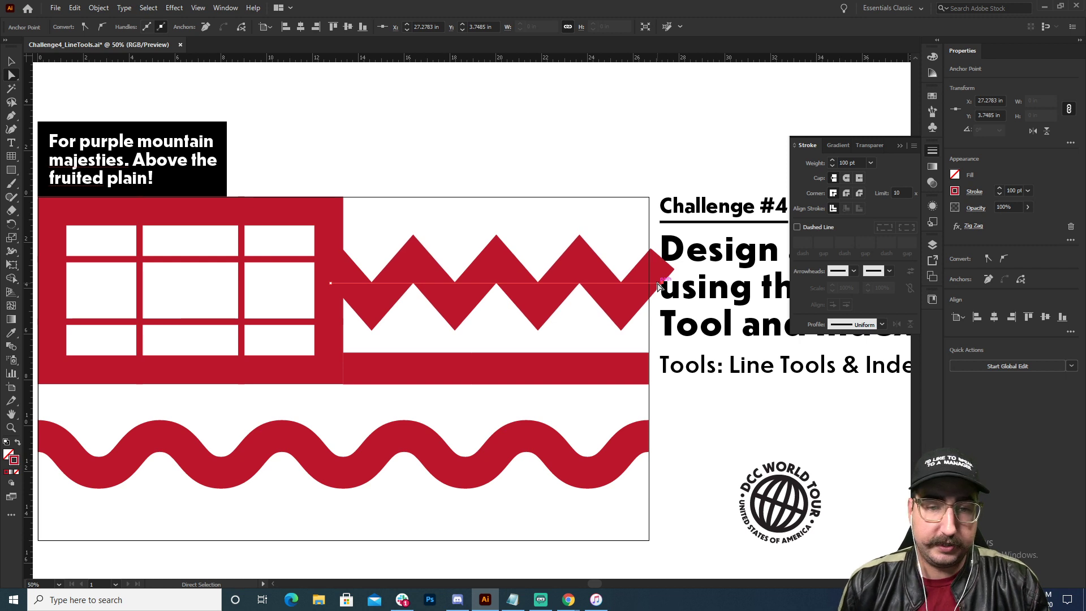
{"action": "left_click_drag", "start_coordinate": [468, 328], "coordinate": [562, 262]}
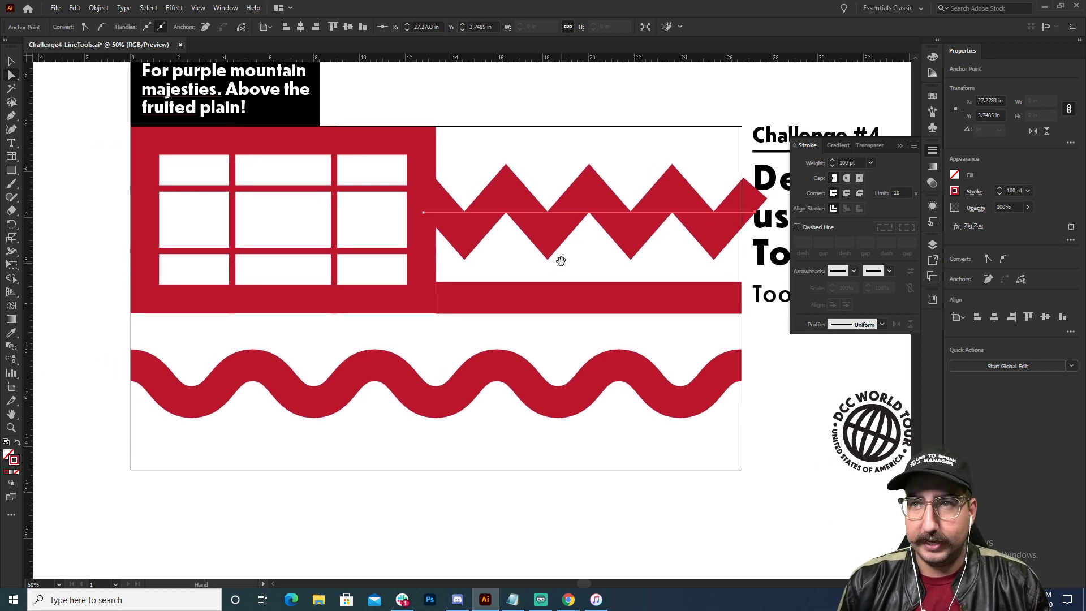
{"action": "left_click", "coordinate": [410, 110]}
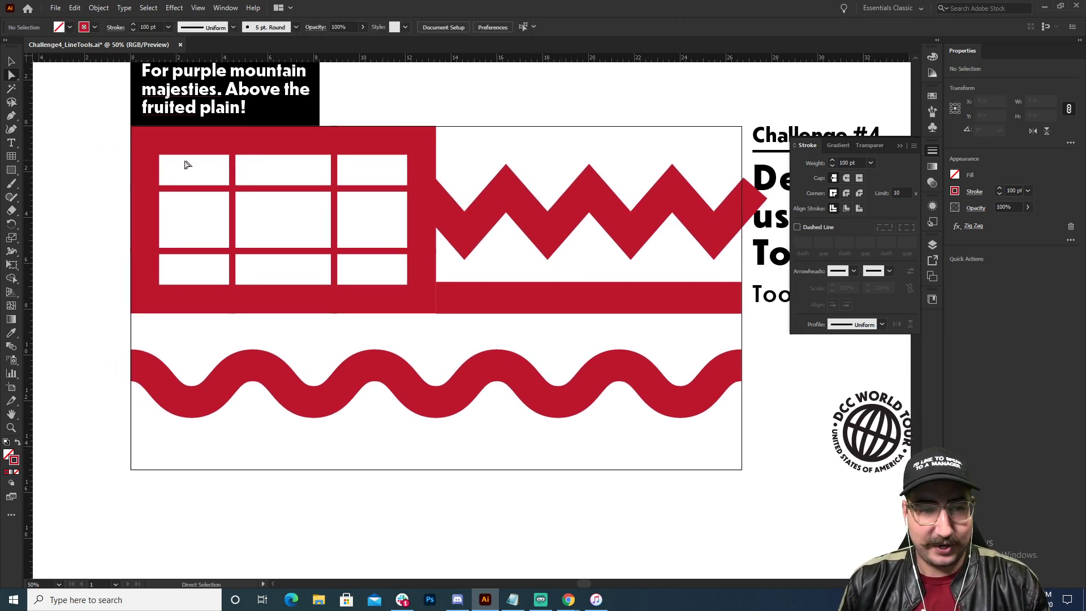
Step: Draw a rectangle covering the whole artboard, about 26.67 by 14.99 in, and clip all the flag artwork to it with a clipping mask
{"action": "key", "text": "m"}
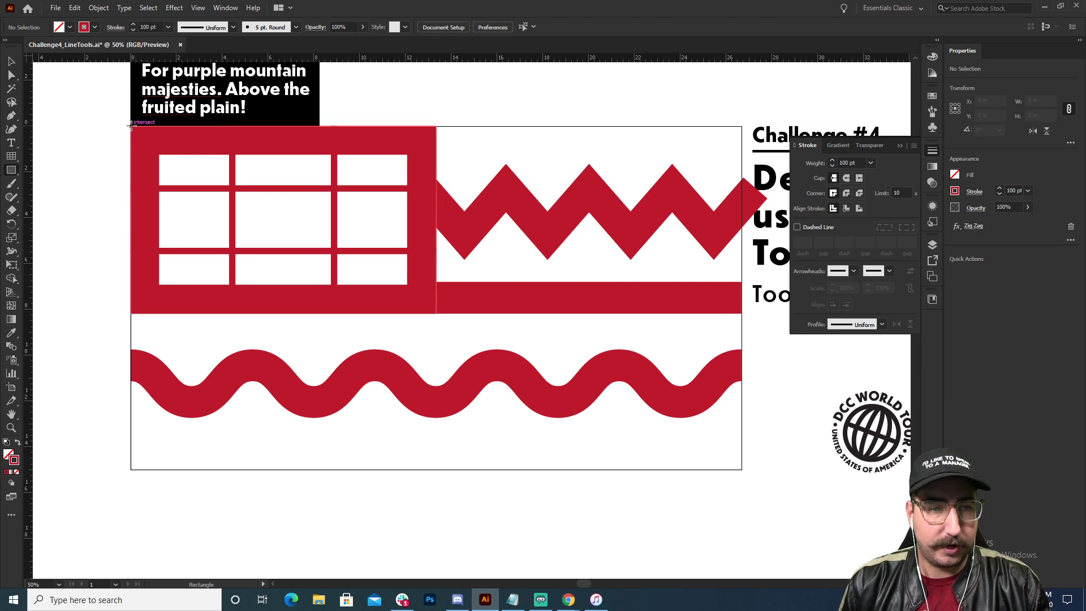
{"action": "mouse_move", "coordinate": [131, 126]}
{"action": "left_mouse_down"}
{"action": "mouse_move", "coordinate": [596, 371]}
{"action": "mouse_move", "coordinate": [741, 469]}
{"action": "left_mouse_up"}
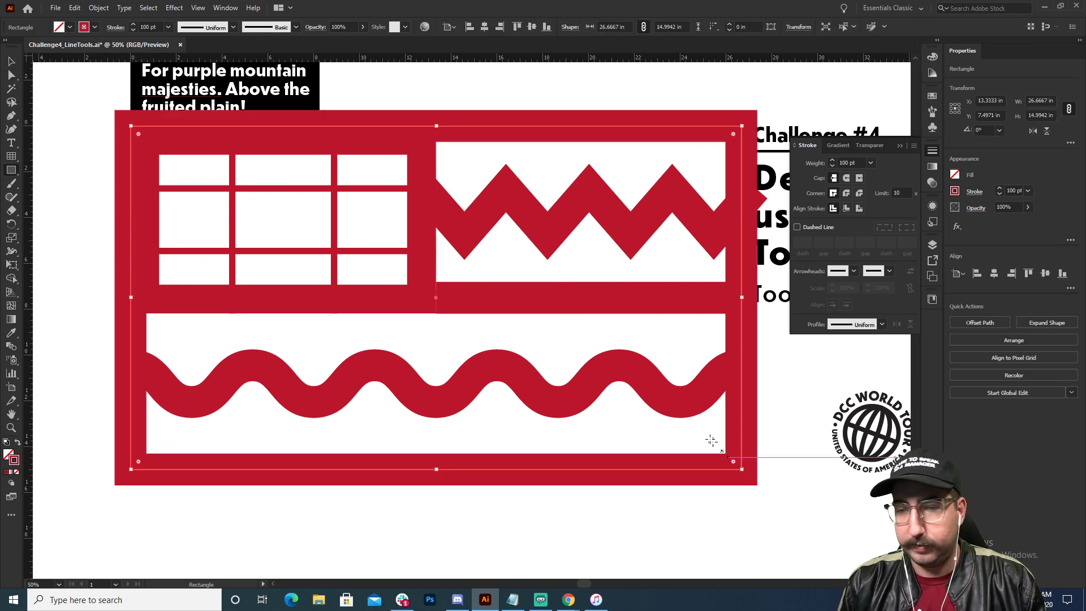
{"action": "key", "text": "v"}
{"action": "left_click_drag", "start_coordinate": [99, 142], "coordinate": [722, 484]}
{"action": "right_click", "coordinate": [399, 214]}
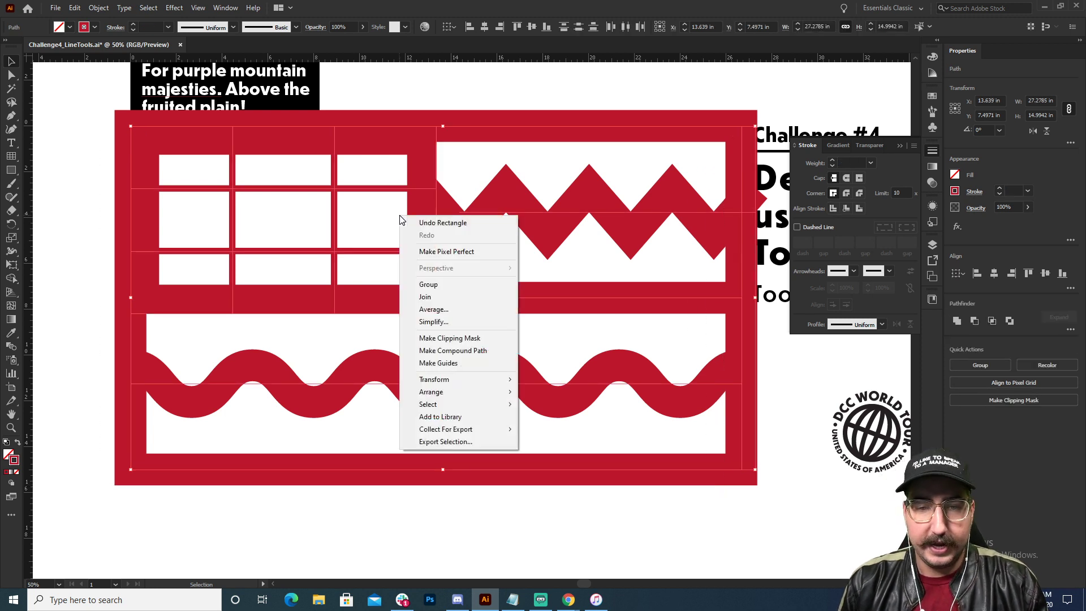
{"action": "left_click", "coordinate": [462, 338]}
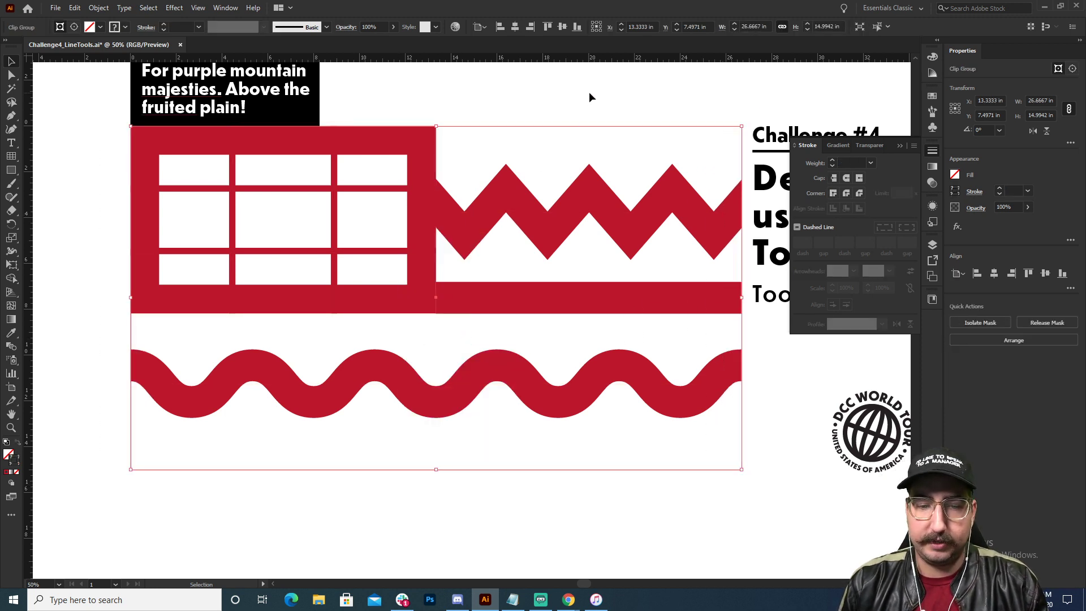
{"action": "left_click", "coordinate": [588, 98]}
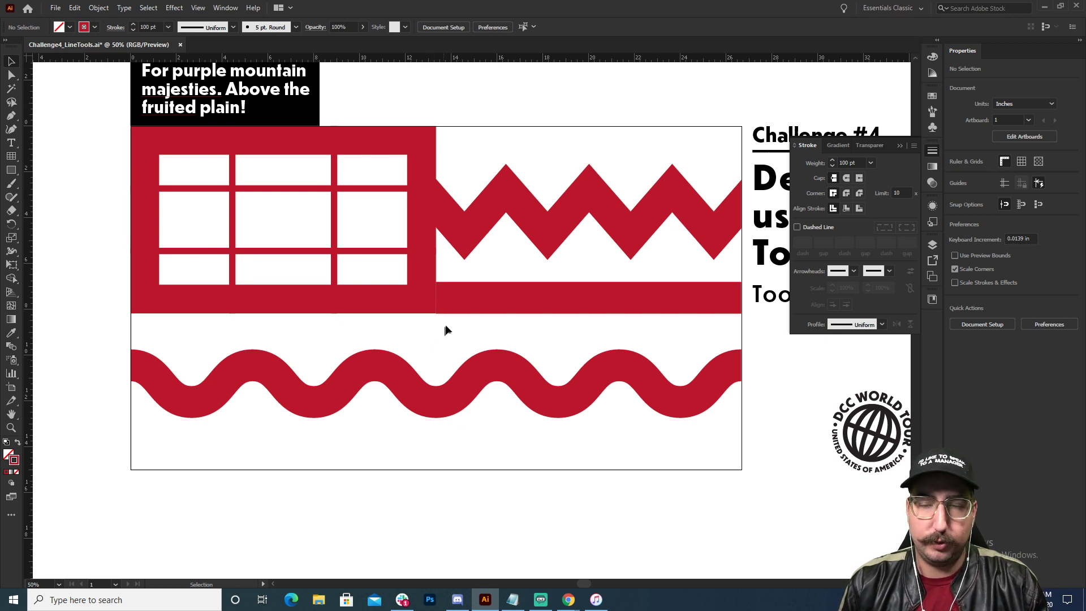
Step: Extend the straight bar's inner end to the artboard's left edge so it runs beneath the whole grid, and deselect it
{"action": "key", "text": "a"}
{"action": "left_click", "coordinate": [438, 299]}
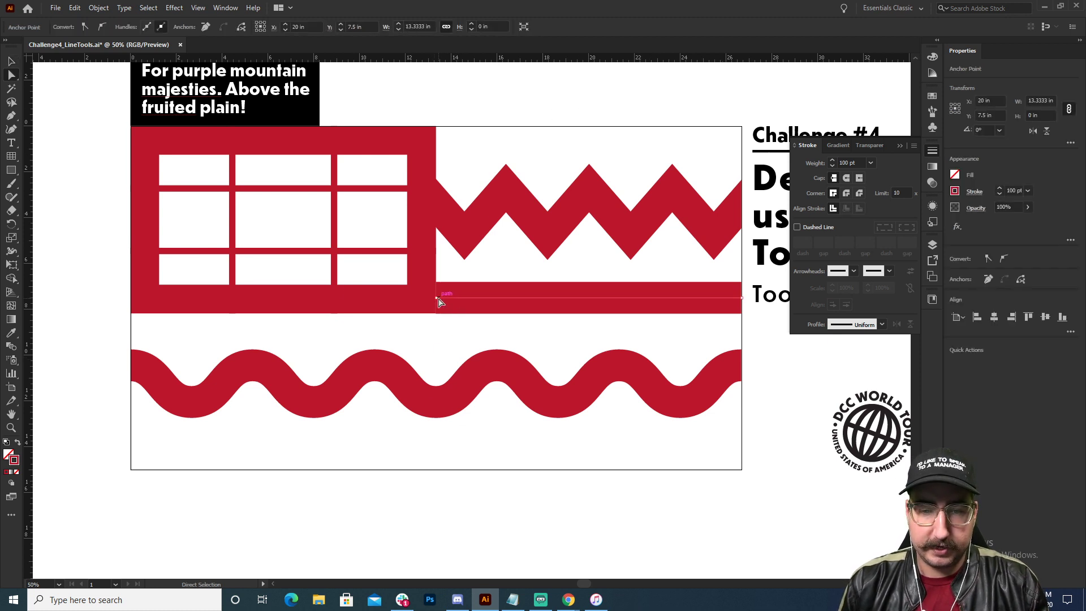
{"action": "left_click", "coordinate": [437, 300]}
{"action": "left_click_drag", "start_coordinate": [437, 301], "coordinate": [131, 310]}
{"action": "left_click", "coordinate": [108, 310]}
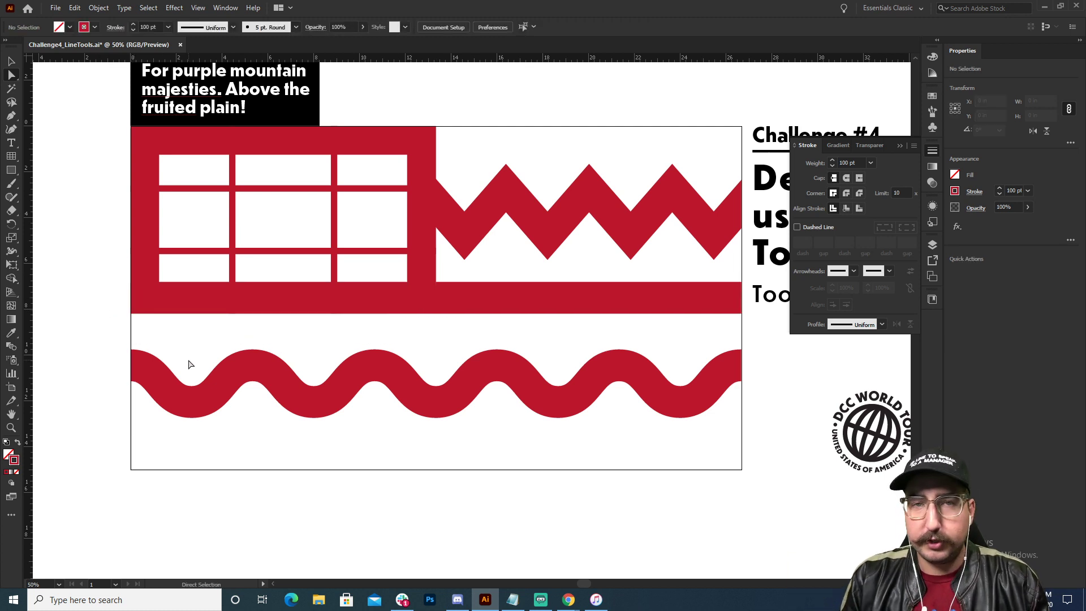
Step: Isolate the clip group and set the stroke weight of the grid's four inner lines to 90 pt
{"action": "left_click", "coordinate": [323, 278], "text": "ctrl"}
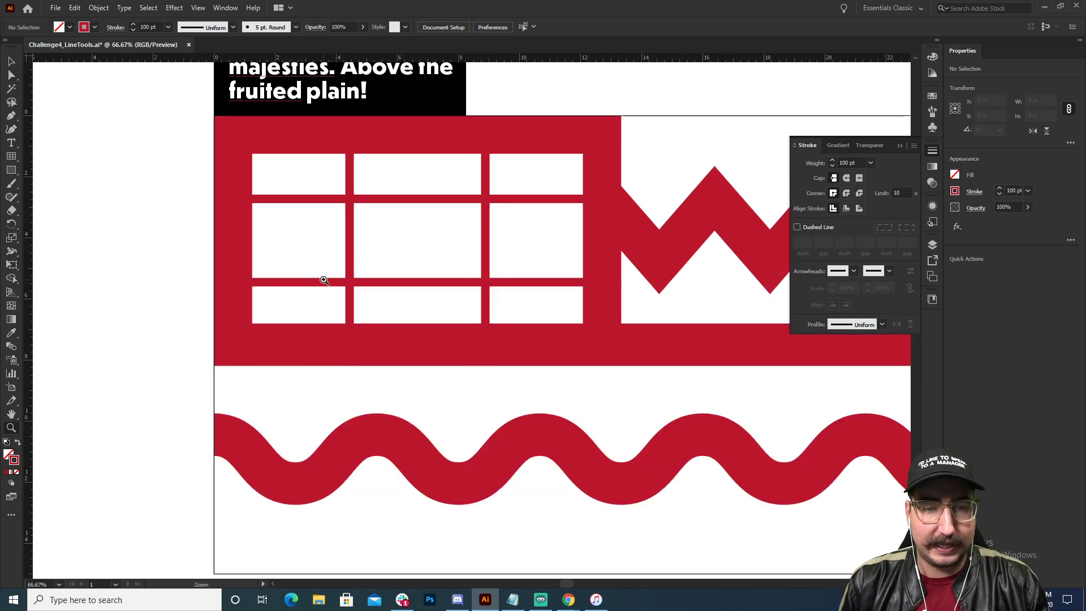
{"action": "left_click", "coordinate": [359, 202]}
{"action": "key", "text": "ctrl+shift+a"}
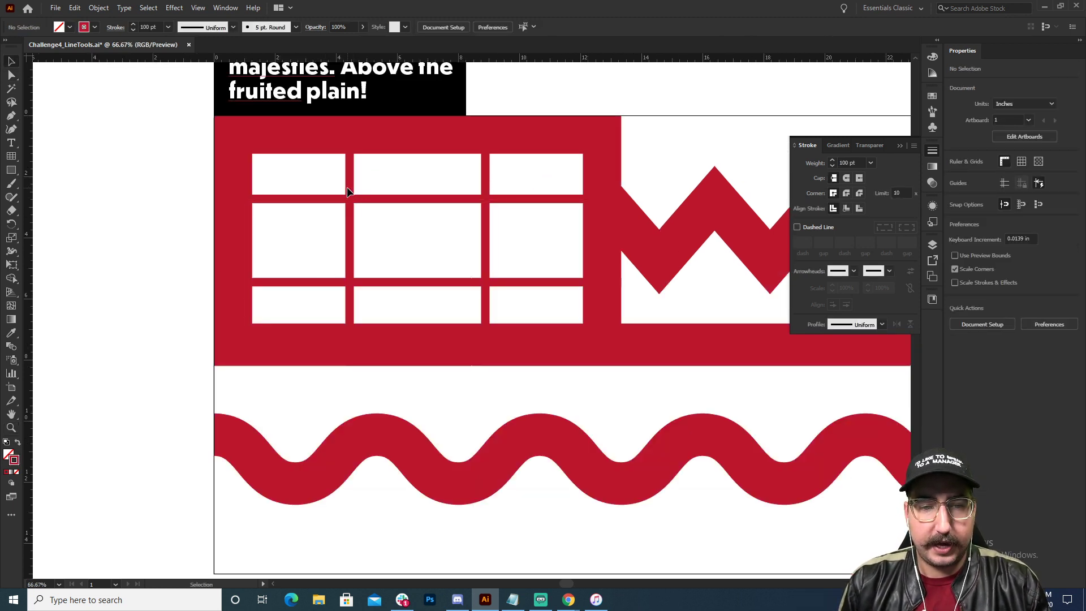
{"action": "double_click", "coordinate": [349, 190]}
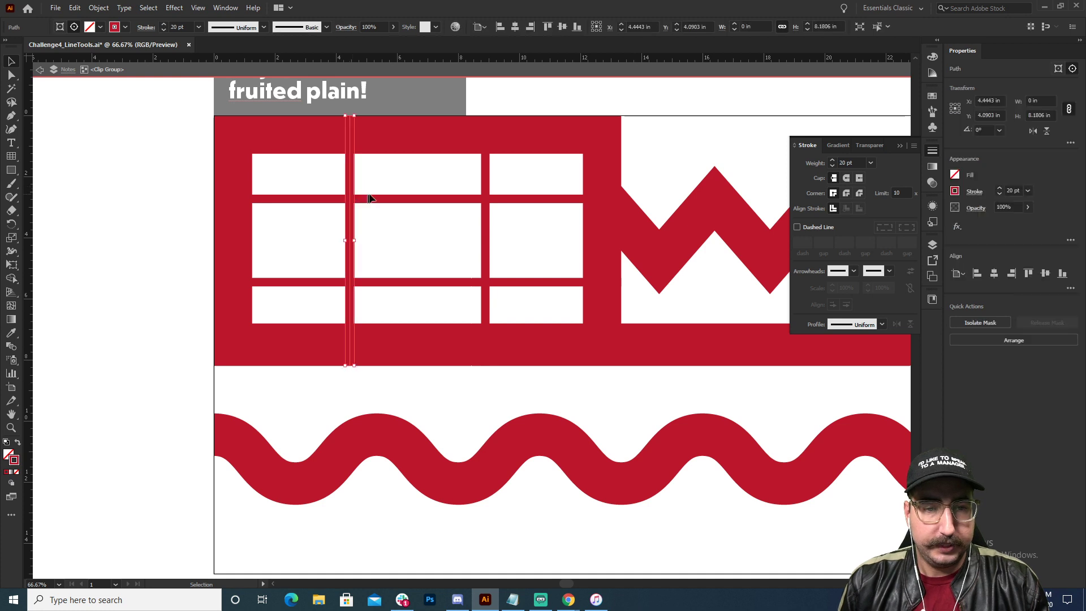
{"action": "left_click", "coordinate": [392, 199], "text": "shift"}
{"action": "left_click", "coordinate": [486, 178], "text": "shift"}
{"action": "left_click", "coordinate": [450, 281], "text": "shift"}
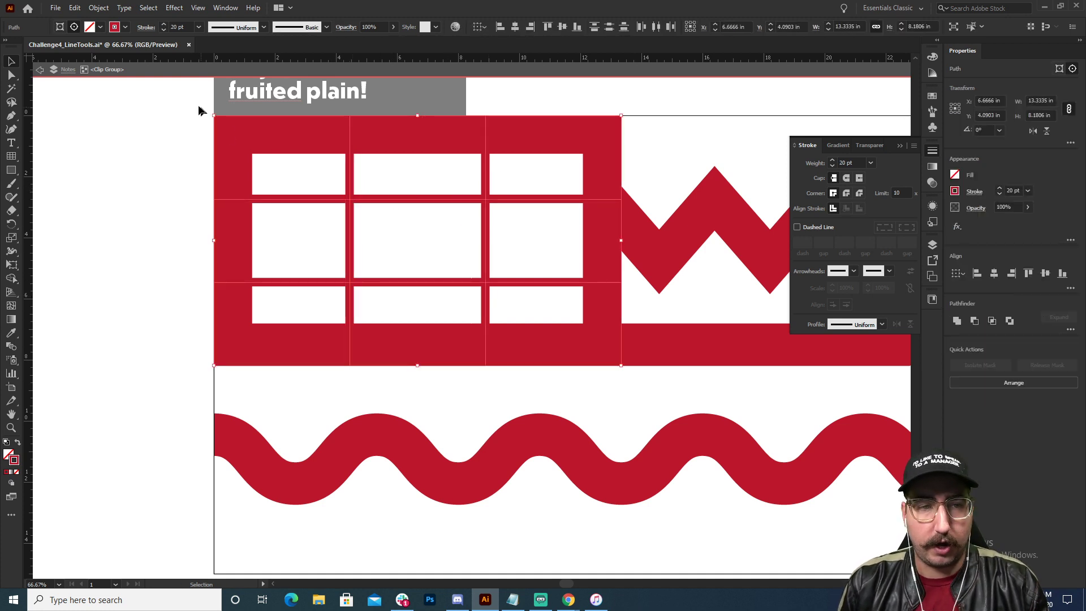
{"action": "left_click", "coordinate": [179, 27]}
{"action": "key", "text": "shift+Up"}
{"action": "key", "text": "shift+Up"}
{"action": "key", "text": "shift+Up"}
{"action": "key", "text": "shift+Up"}
{"action": "key", "text": "shift+Up"}
{"action": "key", "text": "shift+Up"}
{"action": "key", "text": "shift+Up"}
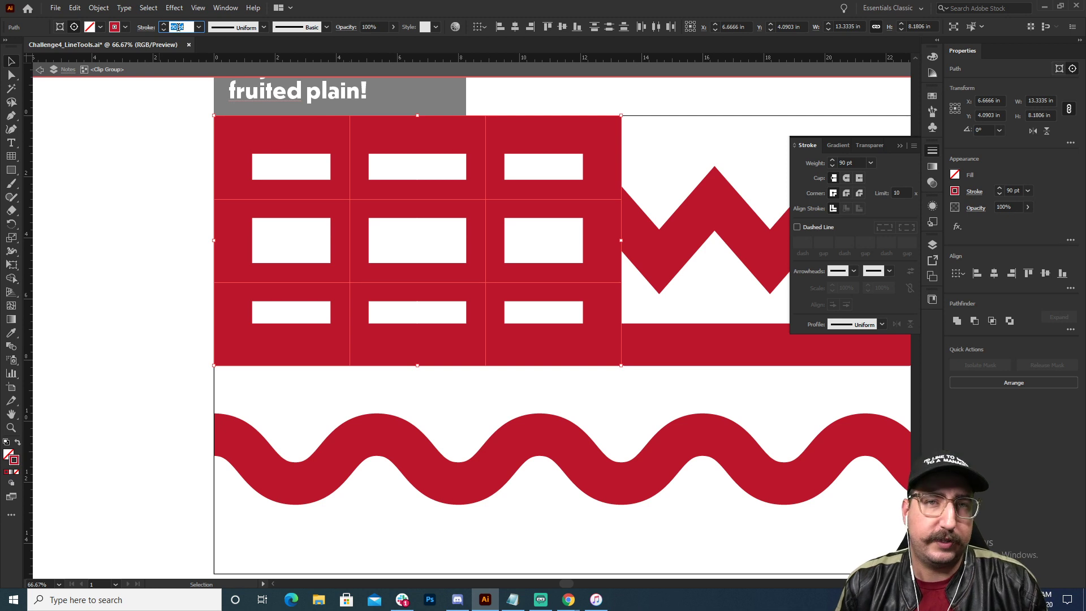
Step: Make the four grid lines dashed, with dash and gap values of 4, 8, 8, 2, 10 and 5 pt
{"action": "left_click", "coordinate": [813, 226]}
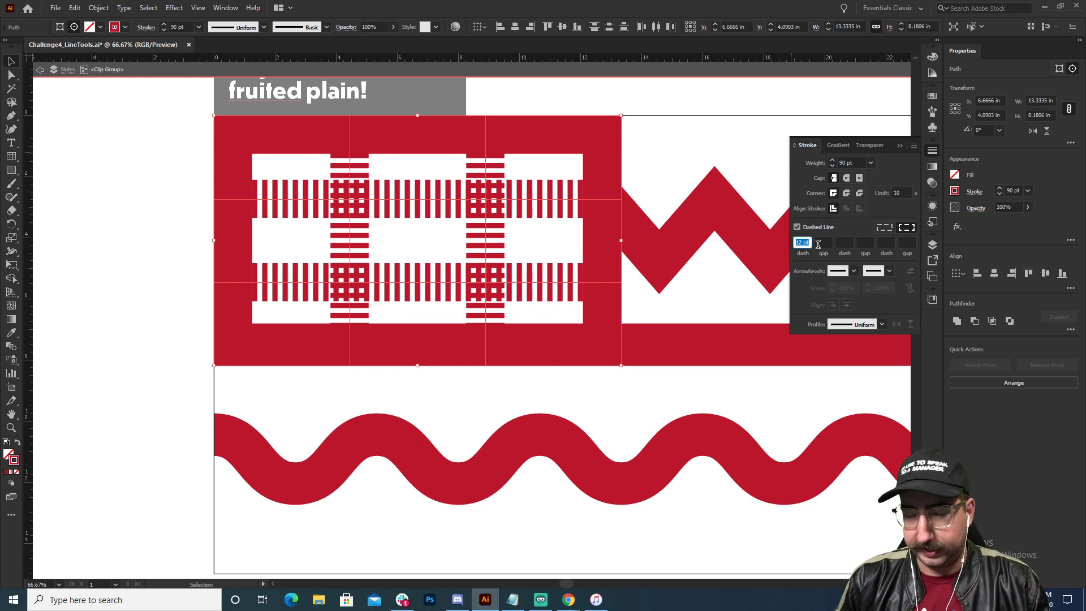
{"action": "type", "text": "4"}
{"action": "key", "text": "Tab"}
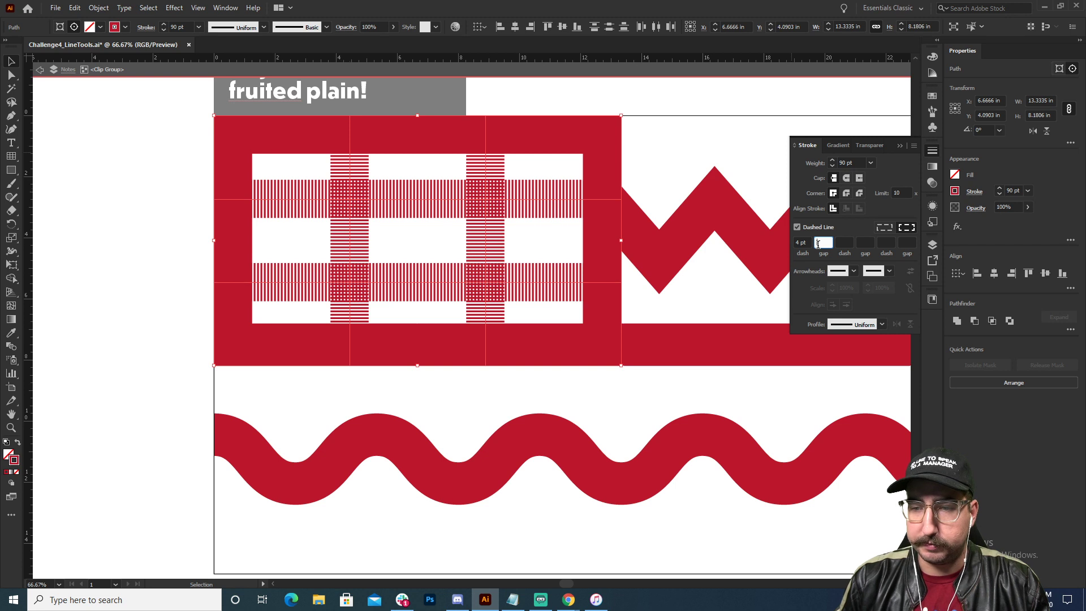
{"action": "type", "text": "4"}
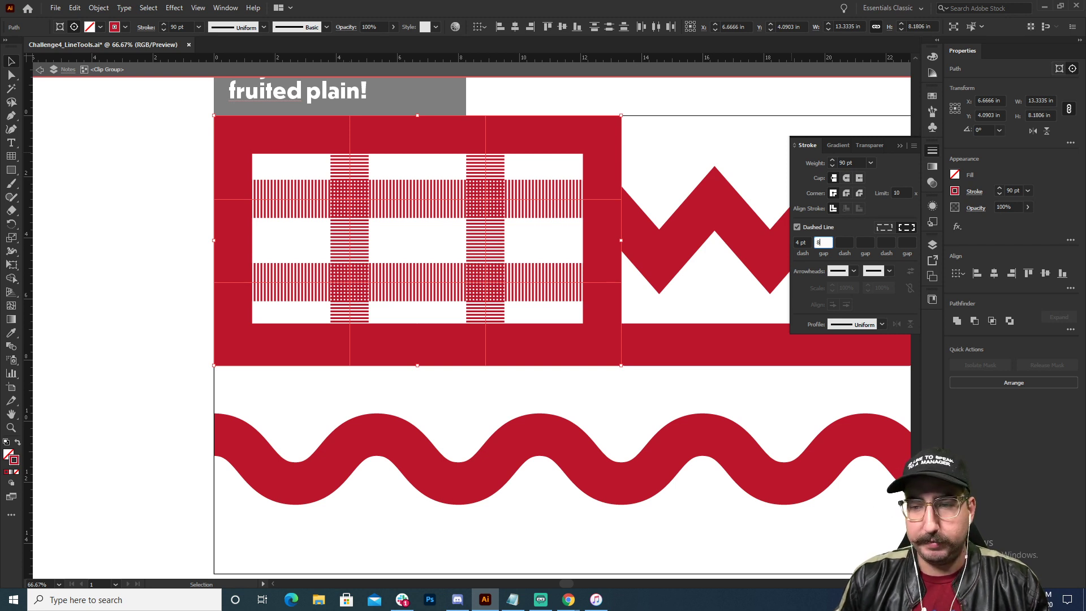
{"action": "key", "text": "Tab"}
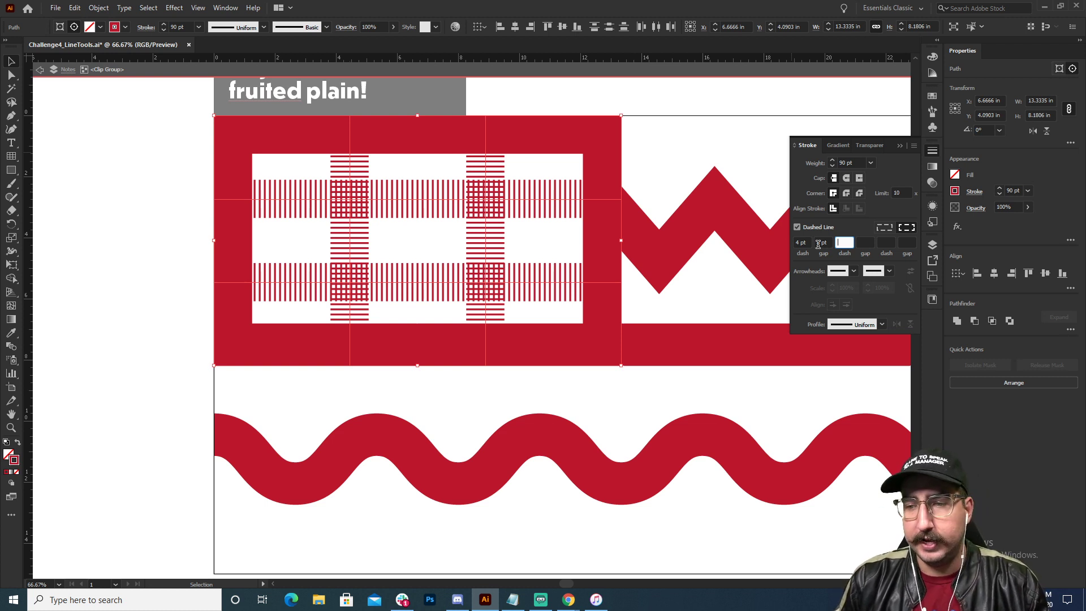
{"action": "type", "text": "8"}
{"action": "key", "text": "Tab"}
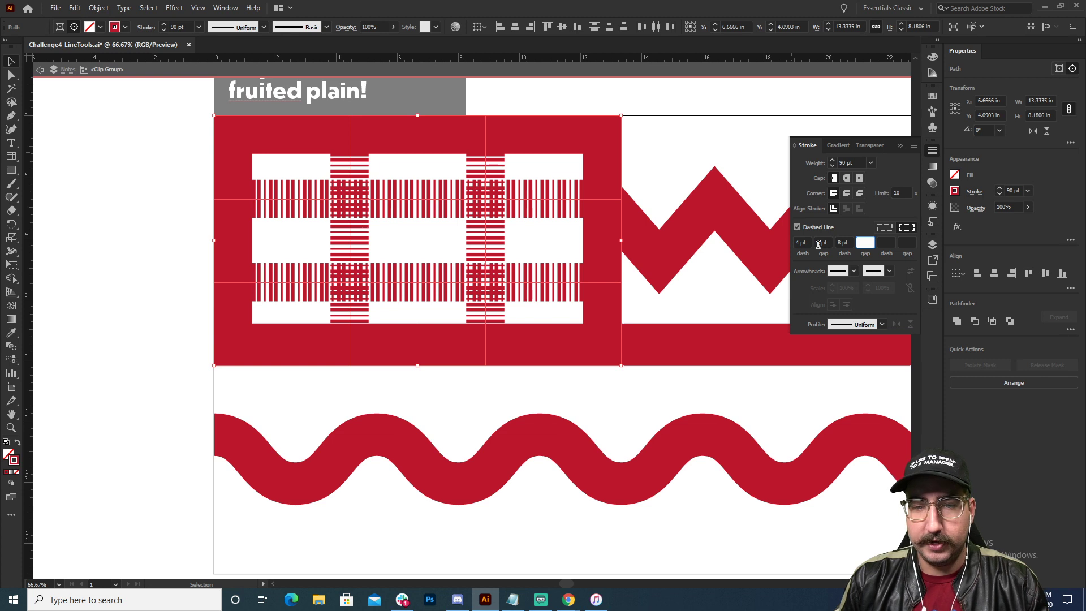
{"action": "type", "text": "2"}
{"action": "key", "text": "Tab"}
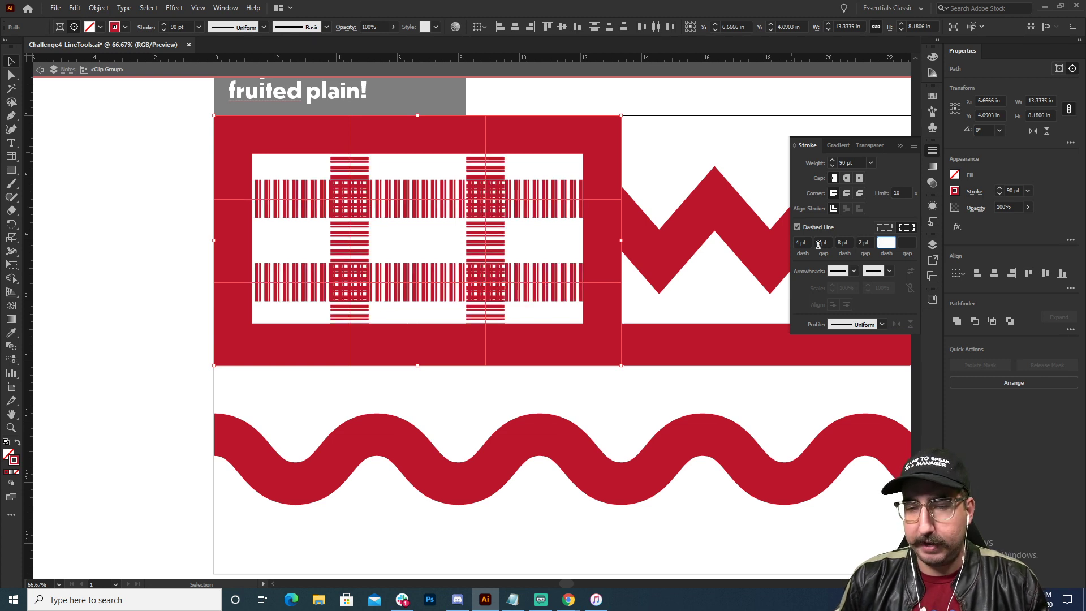
{"action": "type", "text": "10"}
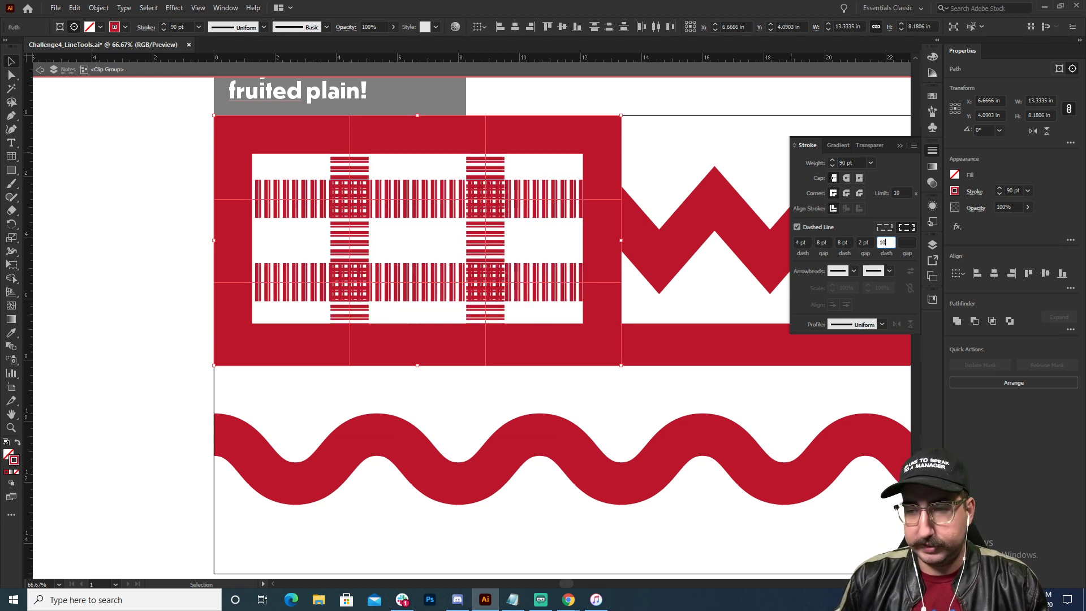
{"action": "key", "text": "Tab"}
{"action": "type", "text": "5"}
{"action": "key", "text": "Tab"}
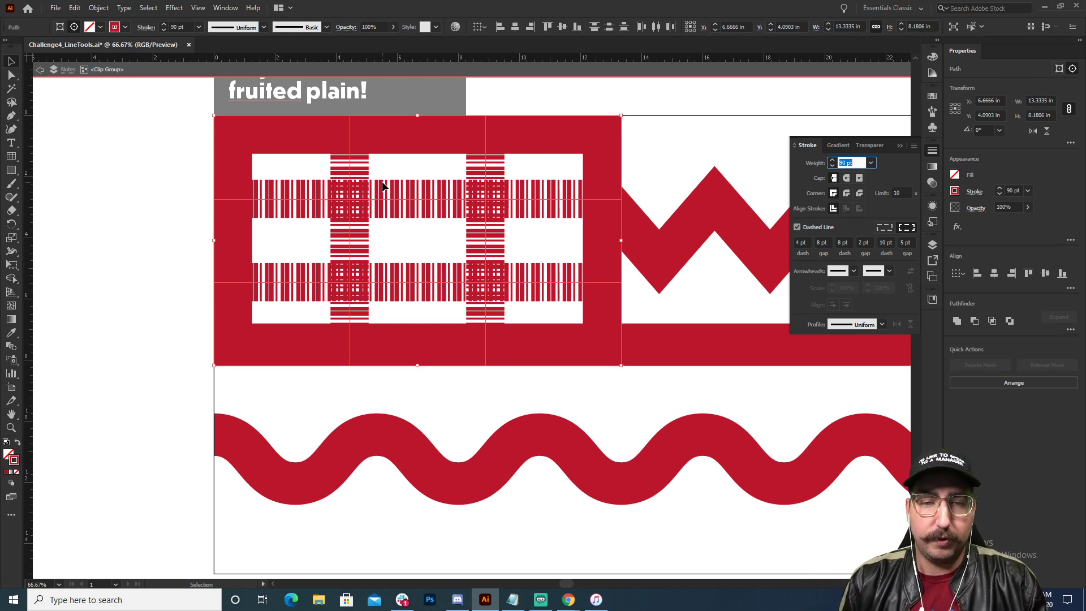
Step: Even out the grid lines' dash pattern by making every dash and gap 8 pt
{"action": "left_click", "coordinate": [808, 243]}
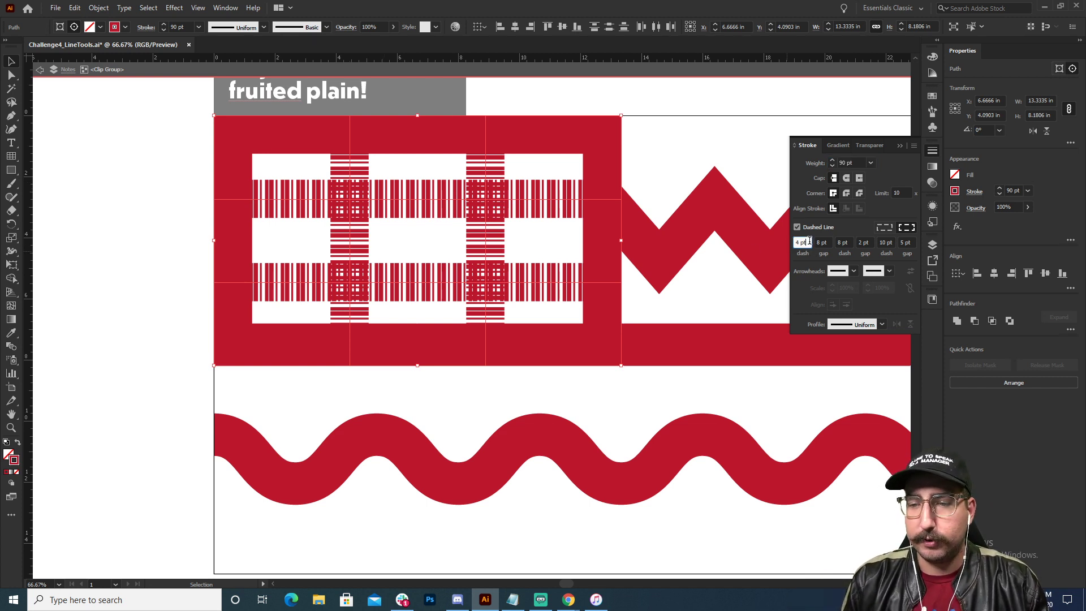
{"action": "type", "text": "8"}
{"action": "key", "text": "Tab"}
{"action": "key", "text": "Tab"}
{"action": "key", "text": "Tab"}
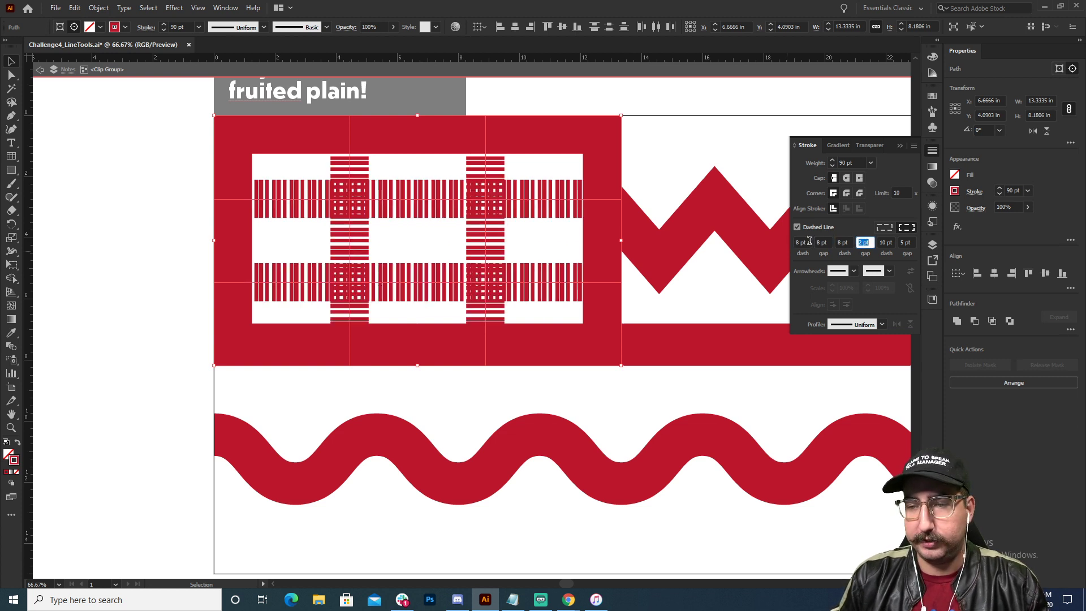
{"action": "type", "text": "8"}
{"action": "key", "text": "Tab"}
{"action": "type", "text": "8"}
{"action": "key", "text": "Tab"}
{"action": "type", "text": "8"}
{"action": "key", "text": "Tab"}
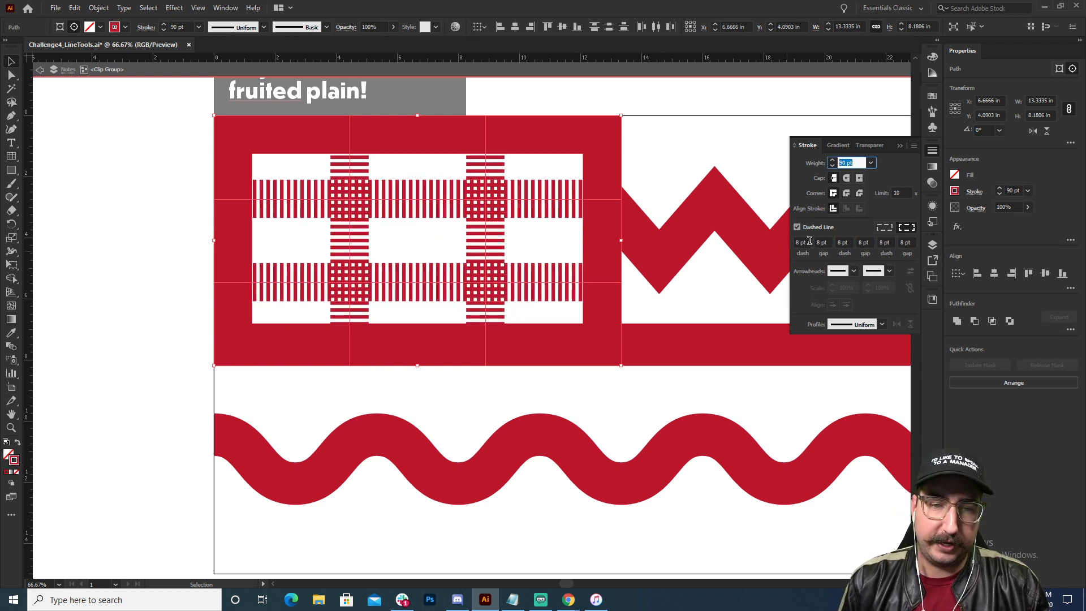
Step: Set all three dashes and all three gaps of the grid lines to 20 pt, and exit the clip group's isolation
{"action": "left_click", "coordinate": [808, 241]}
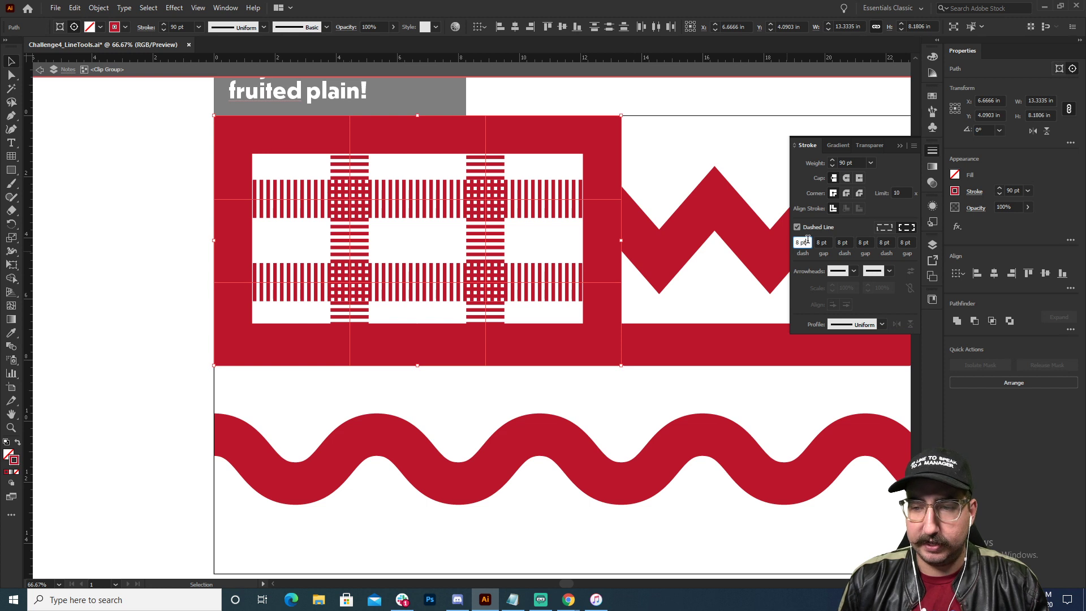
{"action": "double_click", "coordinate": [807, 241]}
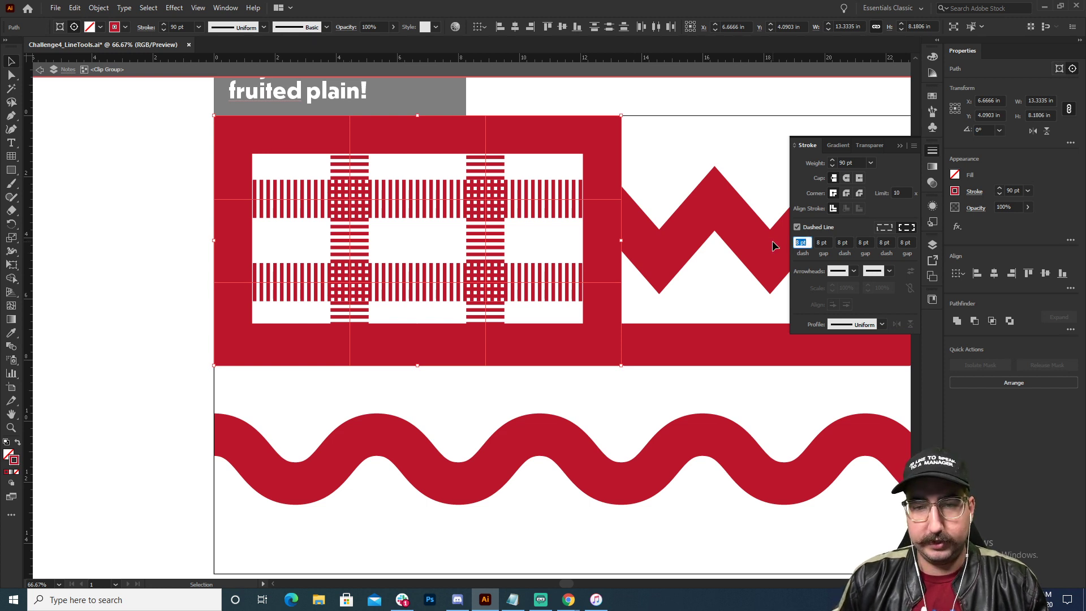
{"action": "type", "text": "20"}
{"action": "key", "text": "Tab"}
{"action": "type", "text": "20"}
{"action": "key", "text": "Tab"}
{"action": "type", "text": "20"}
{"action": "key", "text": "Tab"}
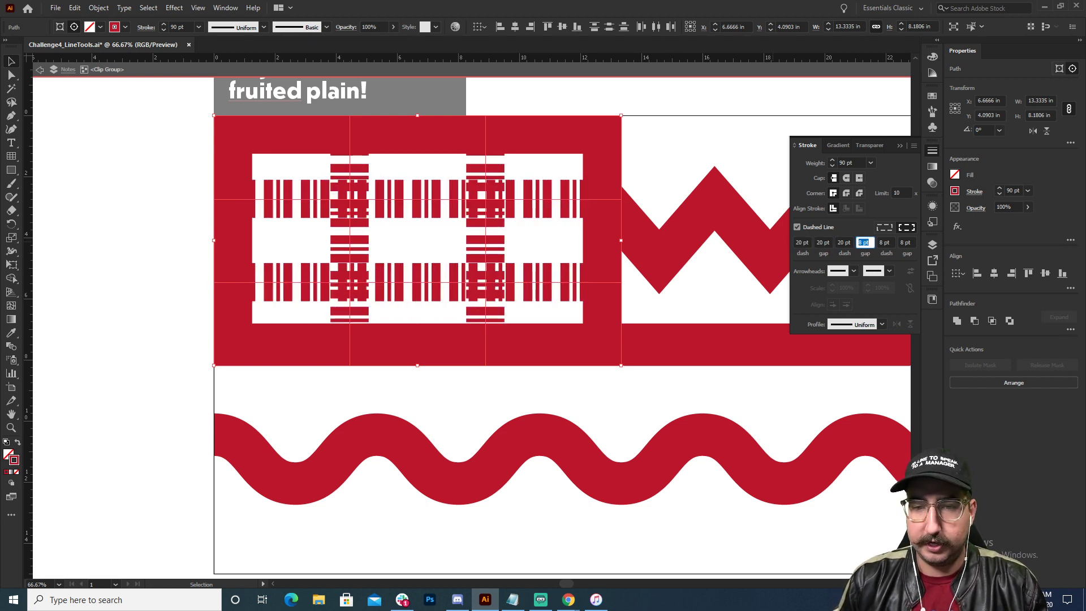
{"action": "type", "text": "20"}
{"action": "key", "text": "Tab"}
{"action": "type", "text": "20"}
{"action": "key", "text": "Tab"}
{"action": "type", "text": "20"}
{"action": "key", "text": "Tab"}
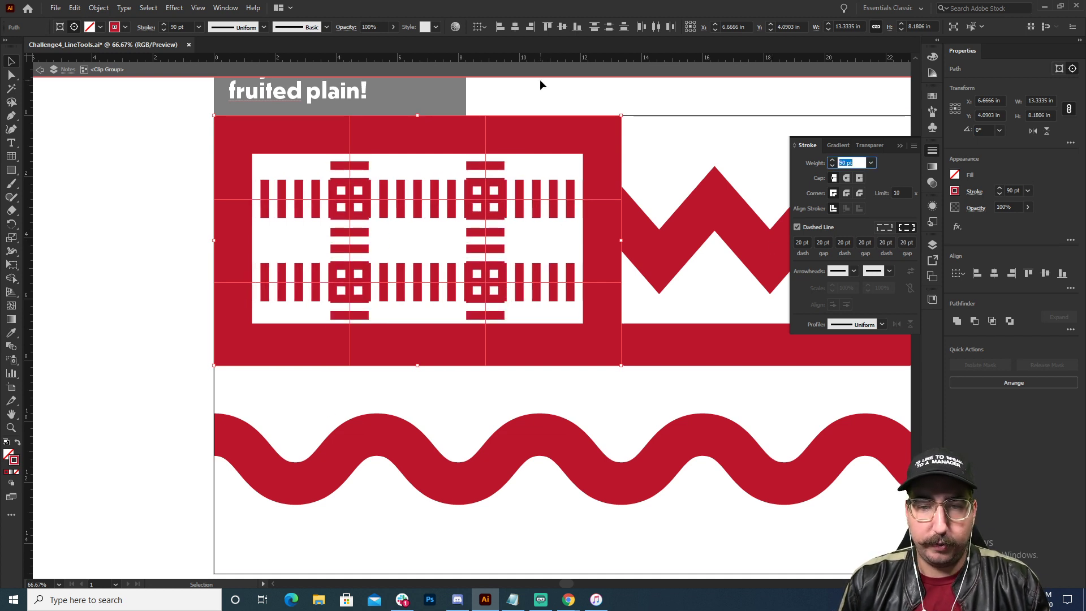
{"action": "double_click", "coordinate": [539, 94]}
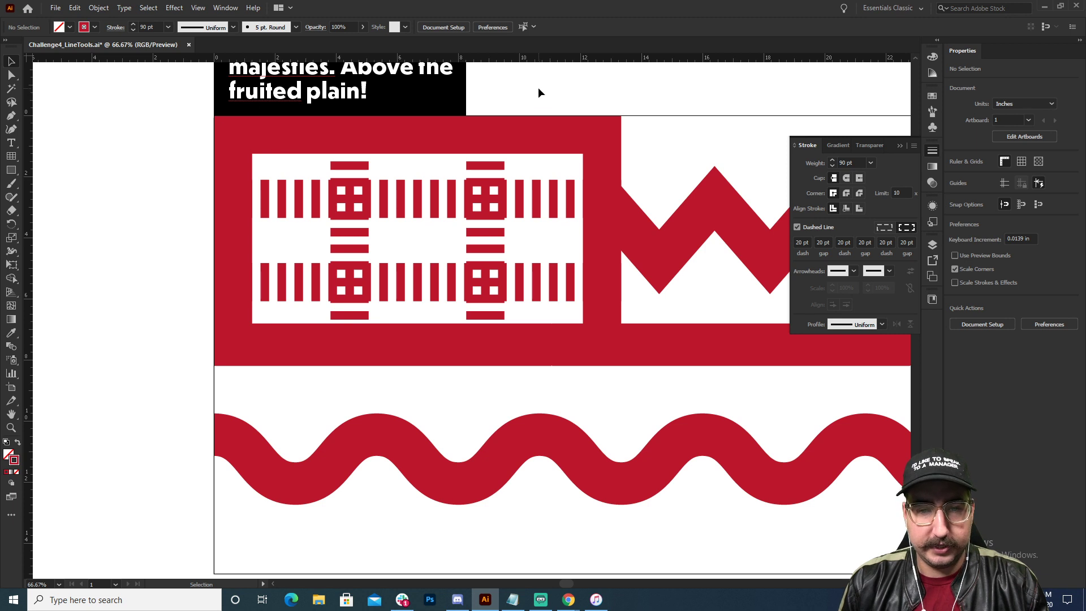
Step: Isolate the clip group and nudge the pointed Zig Zag line up to about Y 3.33 in
{"action": "key", "text": "z"}
{"action": "left_click", "coordinate": [502, 294], "text": "alt"}
{"action": "key", "text": "v"}
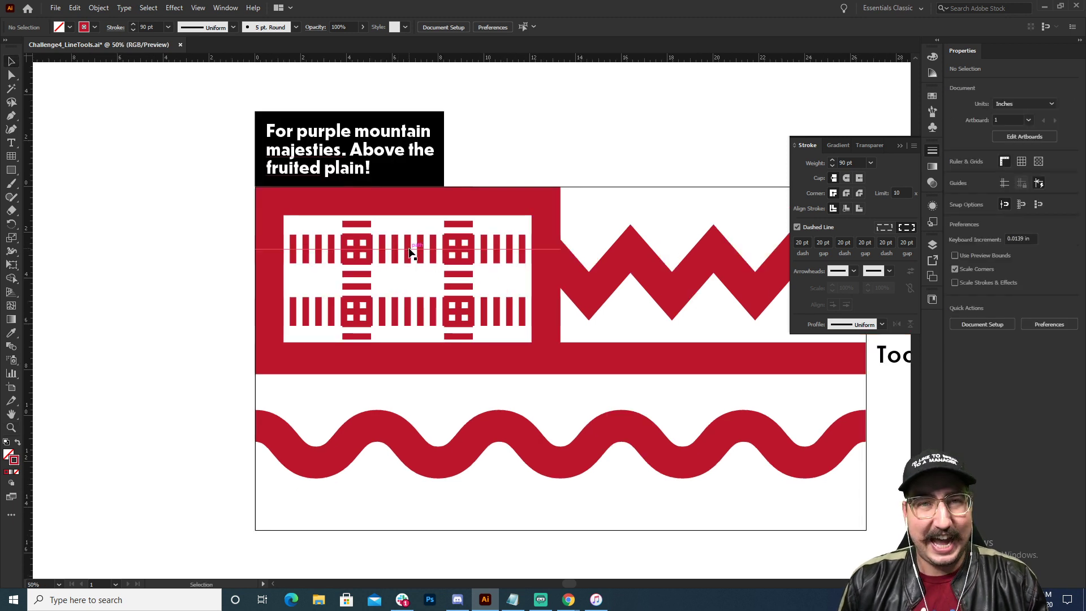
{"action": "left_click_drag", "start_coordinate": [502, 306], "coordinate": [360, 193]}
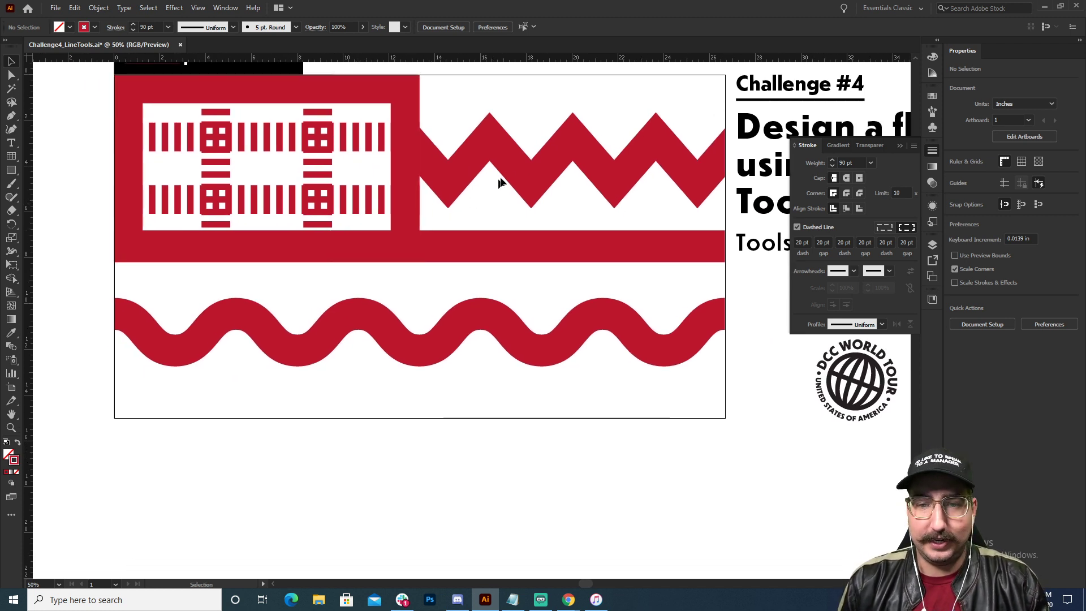
{"action": "left_click", "coordinate": [529, 163]}
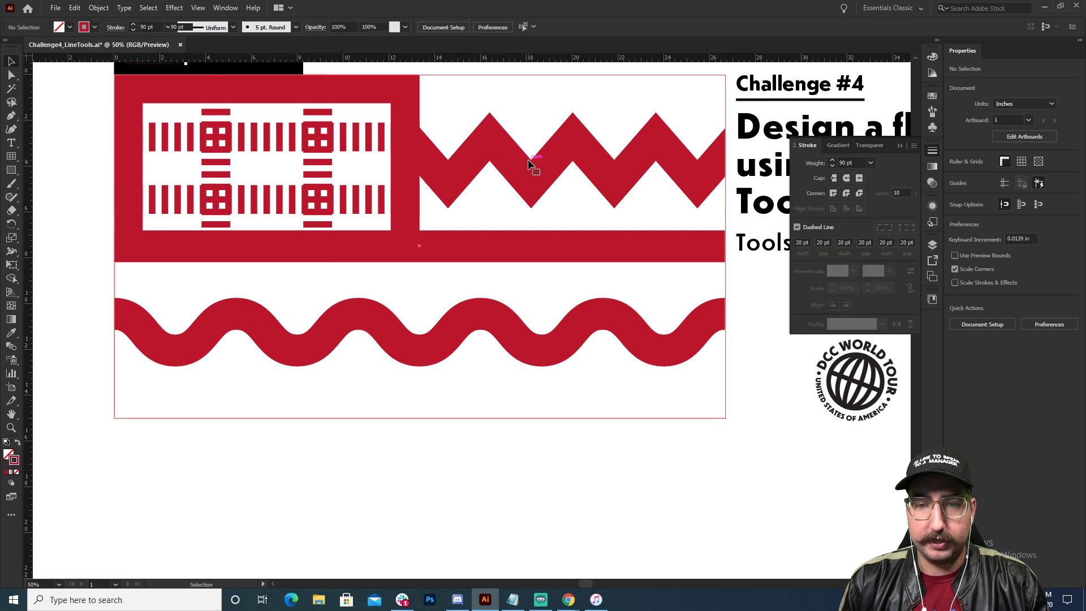
{"action": "double_click", "coordinate": [528, 163]}
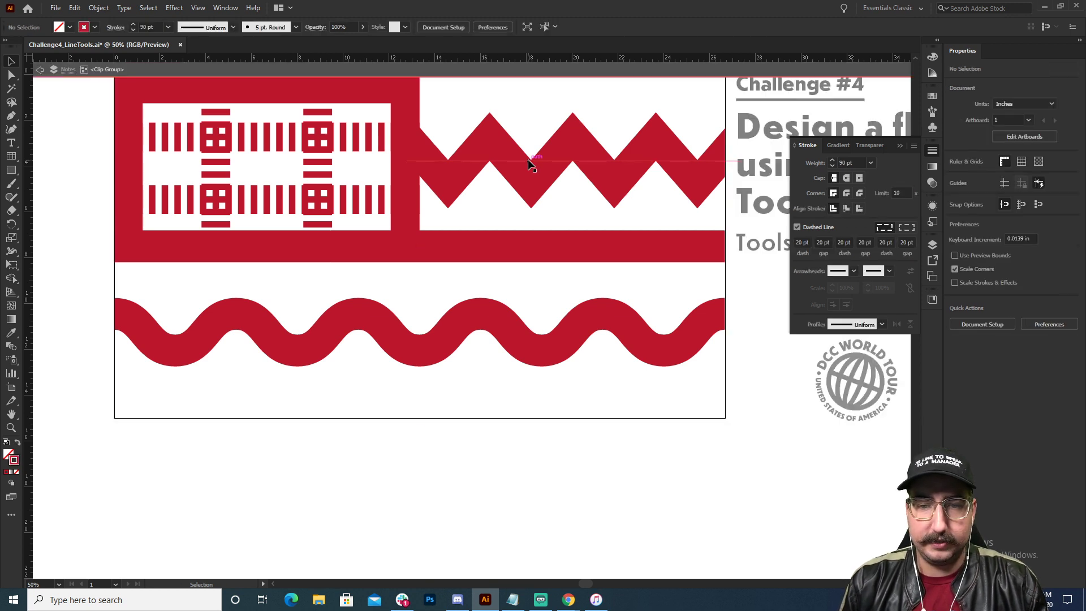
{"action": "key", "text": "shift+Up"}
{"action": "key", "text": "shift+Up"}
{"action": "key", "text": "shift+Up"}
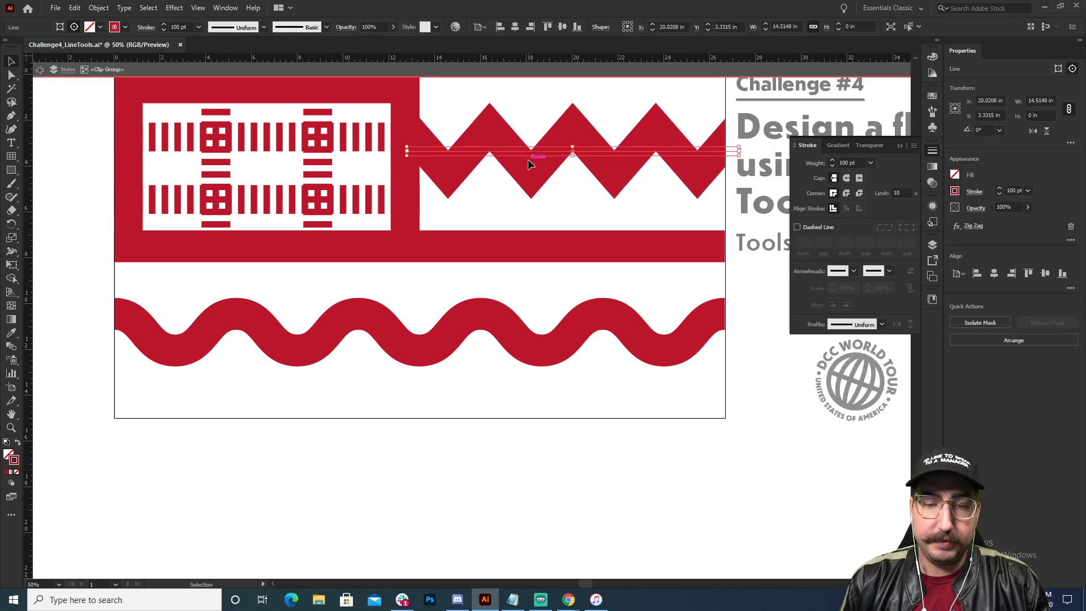
Step: Nudge the wavy Zig Zag line down to about Y 11.80 in, within the lower part of the flag
{"action": "left_click", "coordinate": [462, 334]}
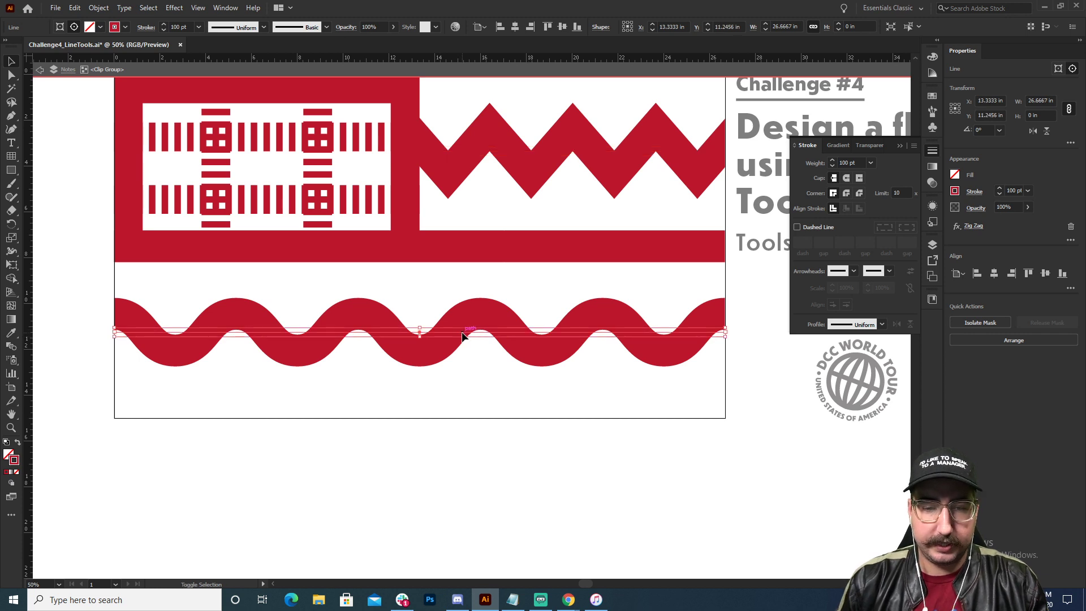
{"action": "key", "text": "shift+Down"}
{"action": "key", "text": "shift+Down"}
{"action": "key", "text": "shift+Down"}
{"action": "key", "text": "shift+Down"}
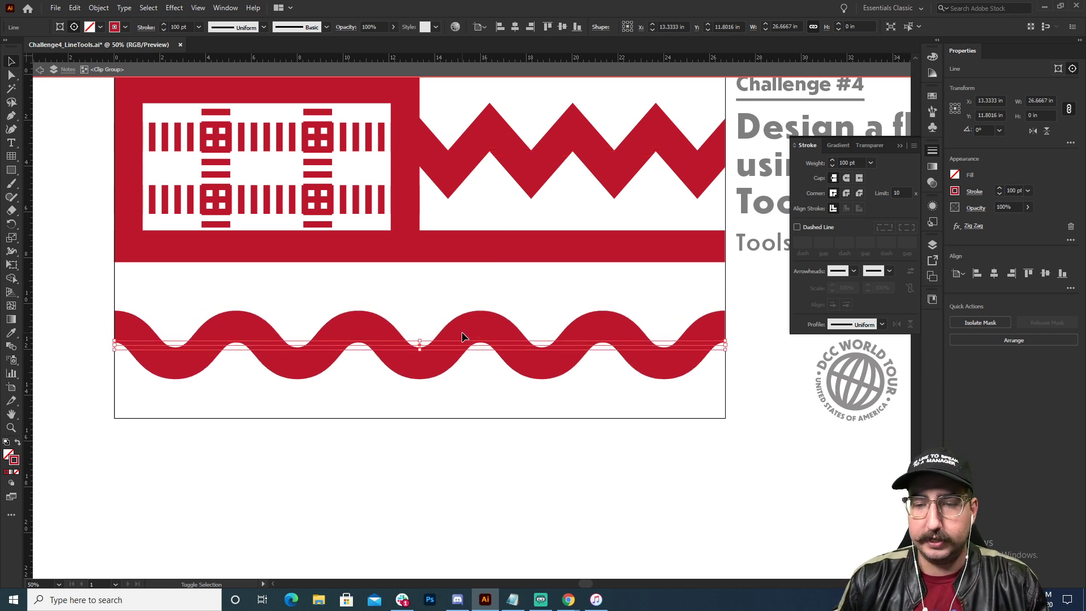
Step: Deselect the wavy line and exit the clip group's isolation
{"action": "left_click", "coordinate": [72, 265]}
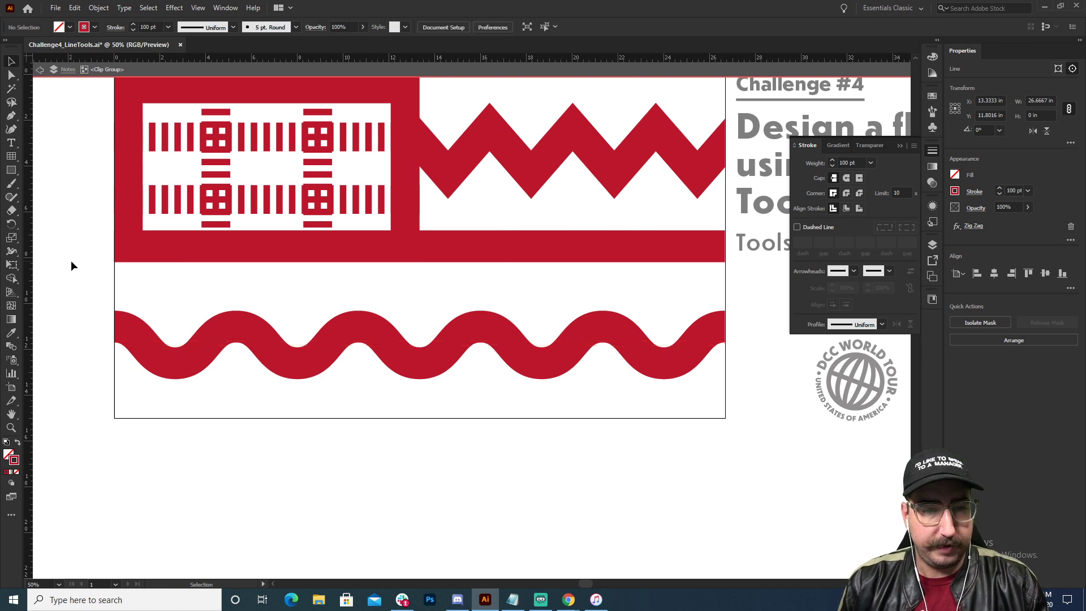
{"action": "double_click", "coordinate": [72, 266]}
{"action": "key", "text": "z"}
{"action": "left_click", "coordinate": [462, 300], "text": "alt"}
{"action": "left_click_drag", "start_coordinate": [455, 270], "coordinate": [439, 299]}
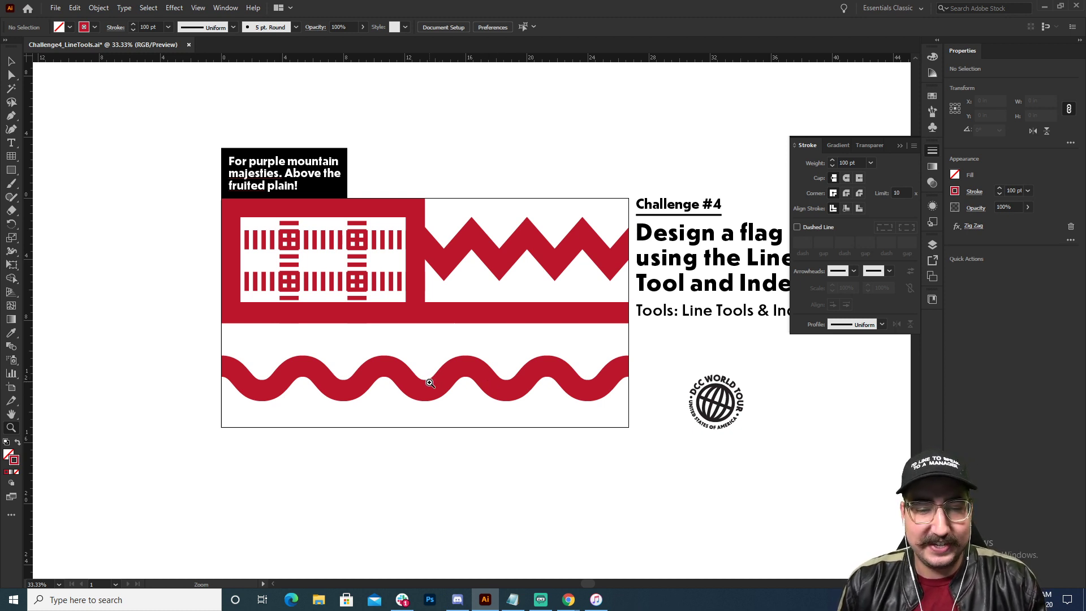
{"action": "key", "text": "a"}
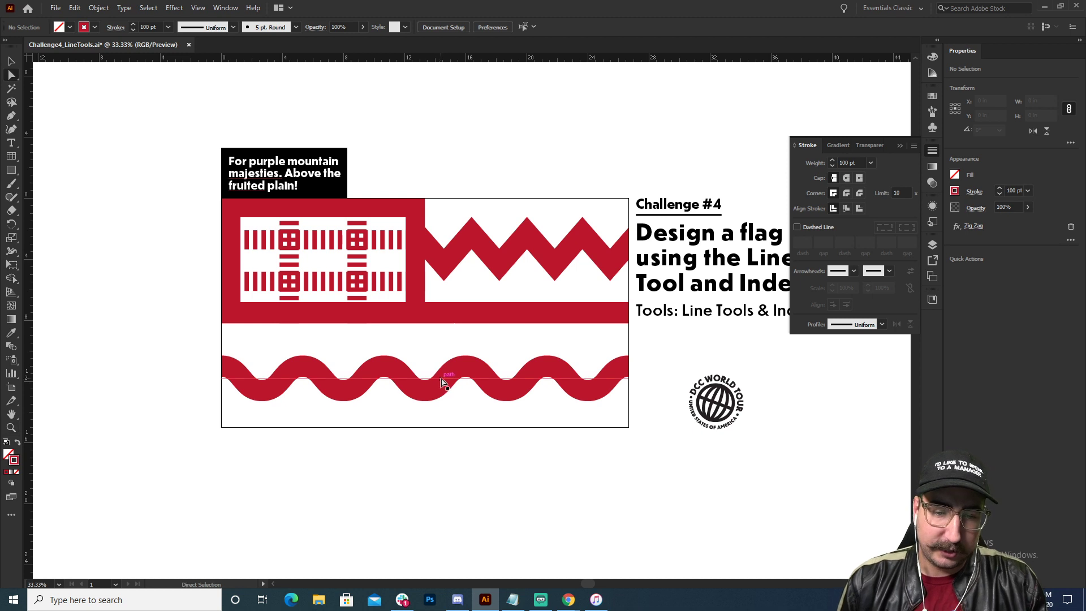
{"action": "left_click", "coordinate": [442, 378]}
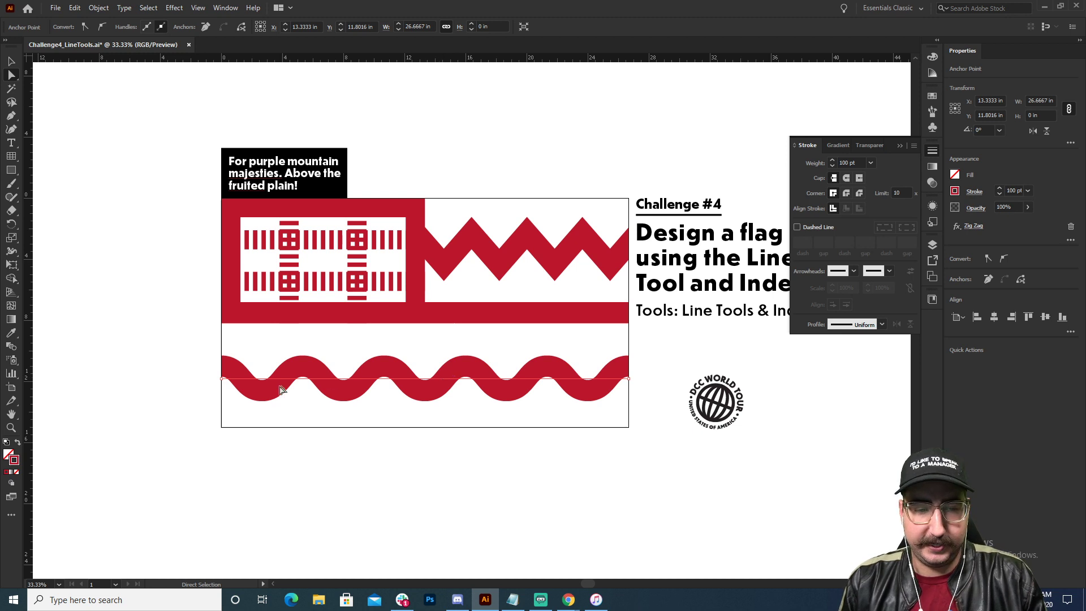
{"action": "left_click", "coordinate": [177, 380]}
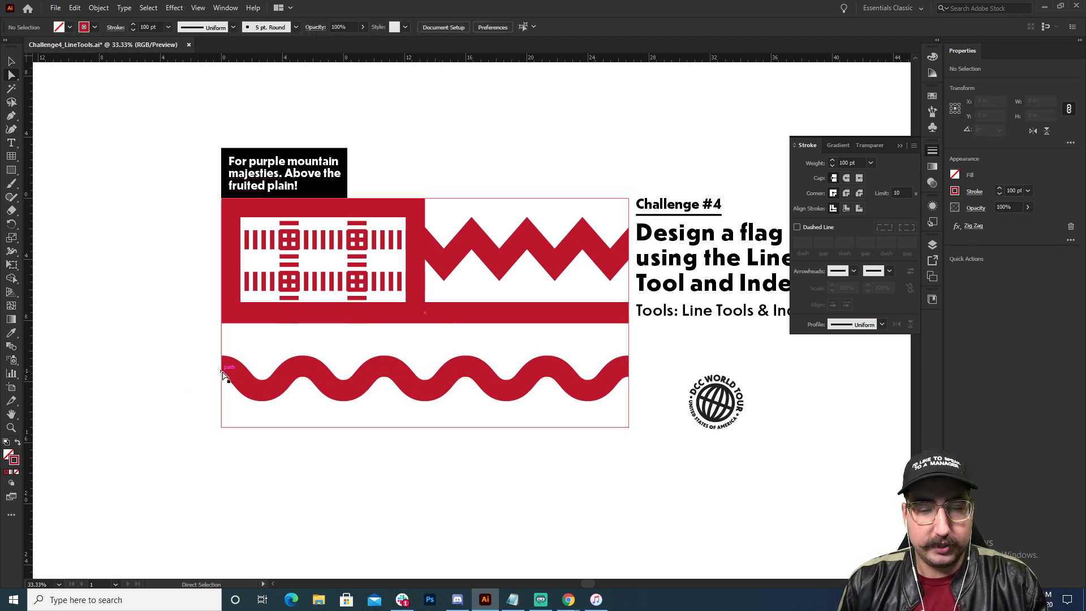
Step: Duplicate the flag's clip group beside the artboard, placing the copy at about X -16.07 in
{"action": "key", "text": "v"}
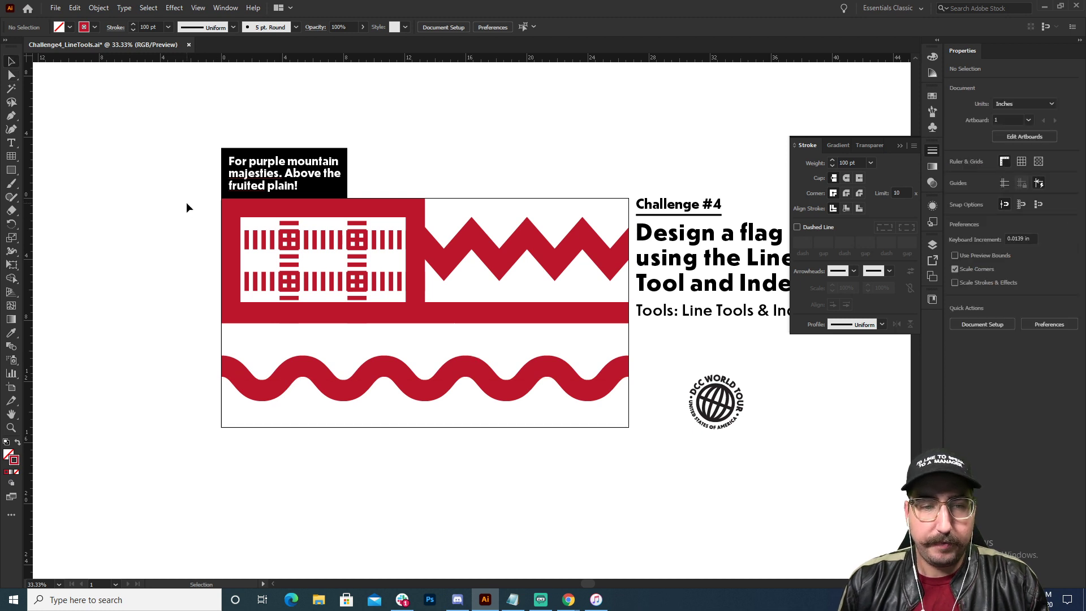
{"action": "left_click_drag", "start_coordinate": [187, 203], "coordinate": [622, 449]}
{"action": "scroll", "coordinate": [639, 362], "scroll_direction": "left", "scroll_amount": 3}
{"action": "left_click_drag", "start_coordinate": [746, 302], "coordinate": [297, 307]}
{"action": "left_click_drag", "start_coordinate": [594, 287], "coordinate": [393, 289]}
Step: Examine the original flag's underlying lines in outline view, and return to preview
{"action": "key", "text": "z"}
{"action": "left_click", "coordinate": [468, 279]}
{"action": "left_click_drag", "start_coordinate": [469, 278], "coordinate": [560, 241]}
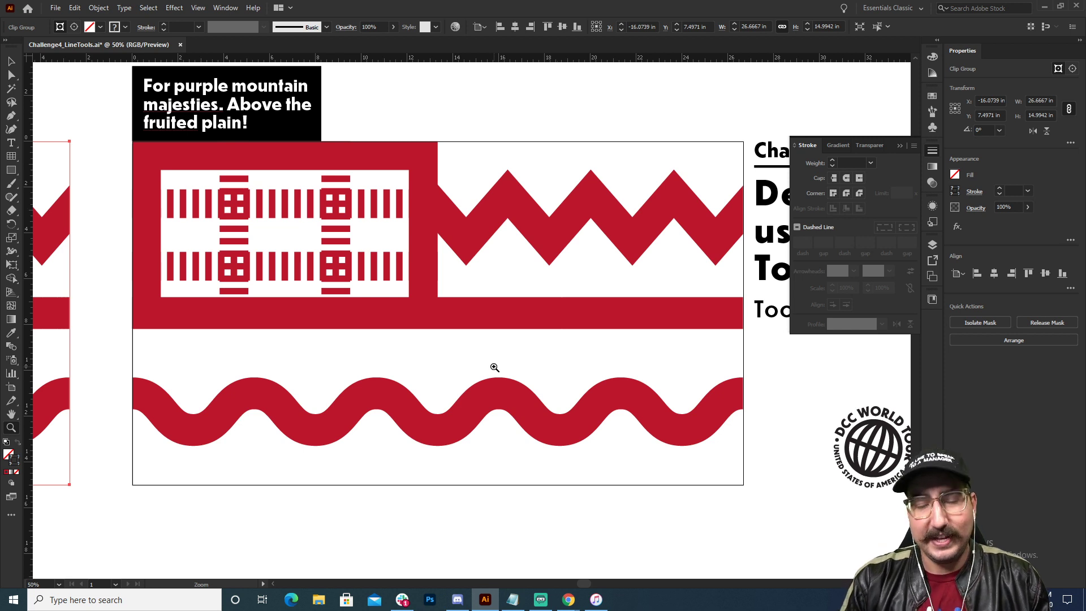
{"action": "key", "text": "ctrl+y"}
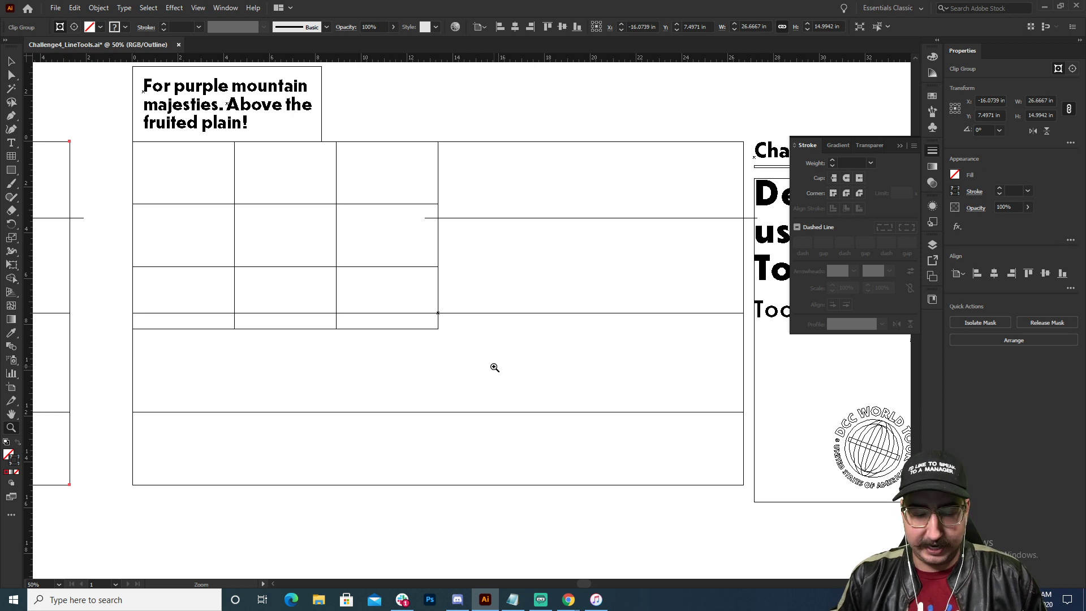
{"action": "key", "text": "ctrl+y"}
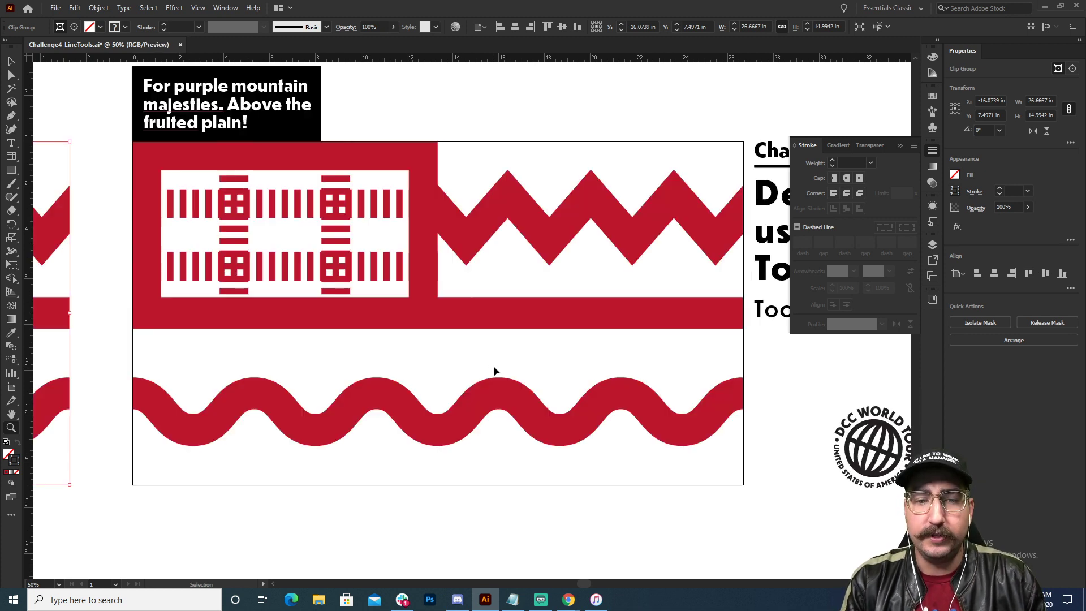
Step: Release the clipping mask of the original flag on the artboard
{"action": "key", "text": "v"}
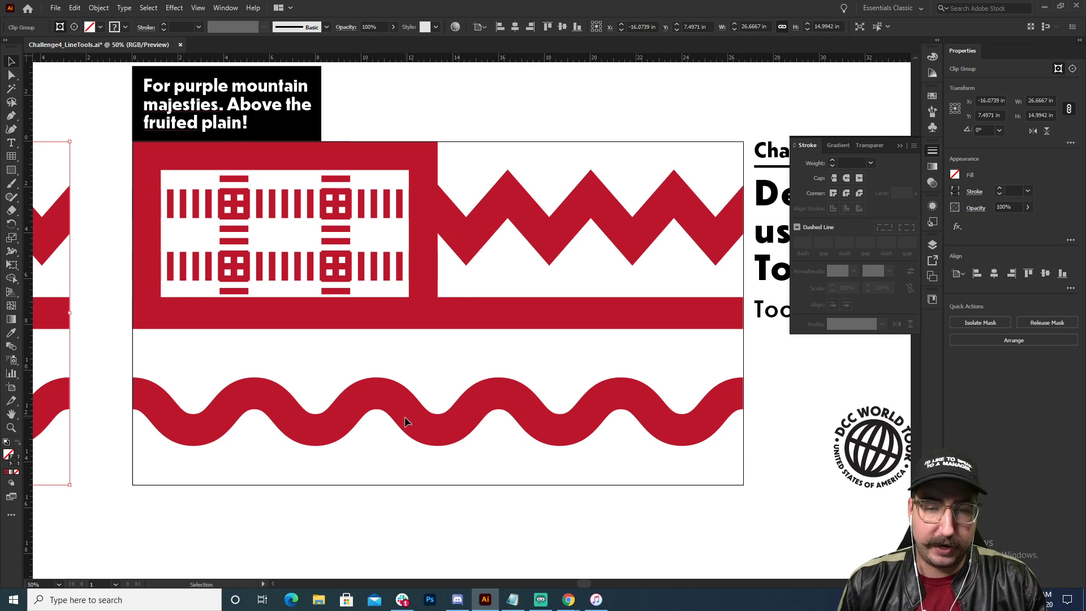
{"action": "key", "text": "ctrl+shift+a"}
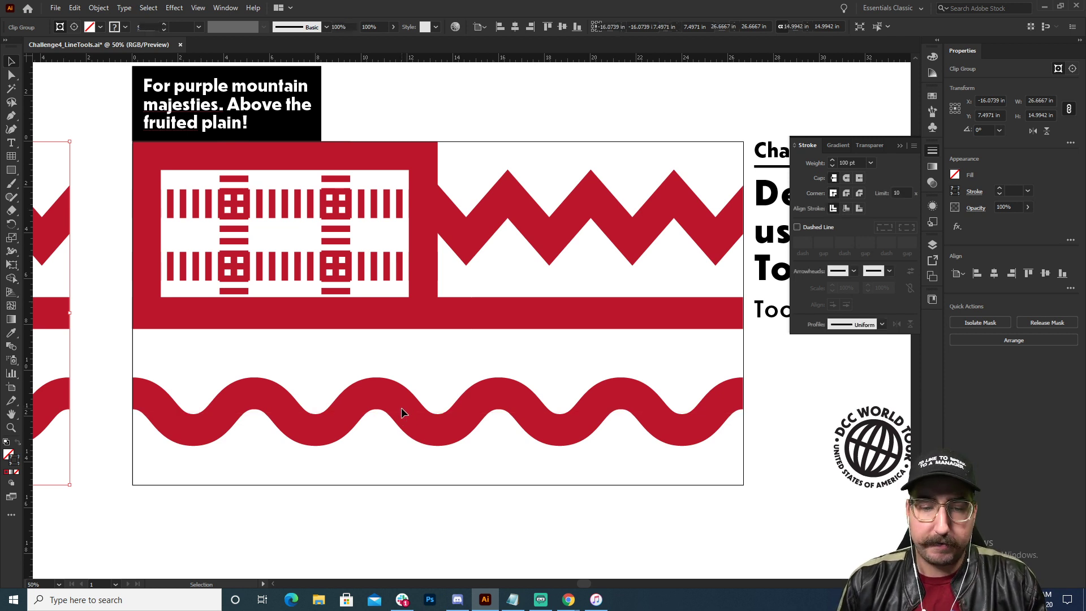
{"action": "right_click", "coordinate": [399, 415]}
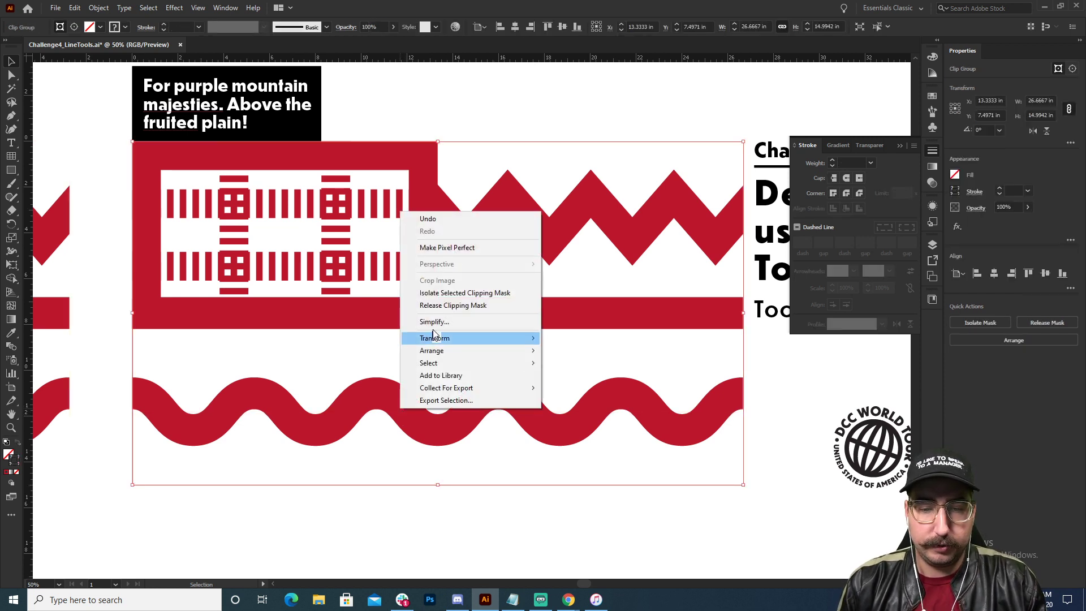
{"action": "left_click", "coordinate": [442, 306]}
{"action": "left_click", "coordinate": [339, 346]}
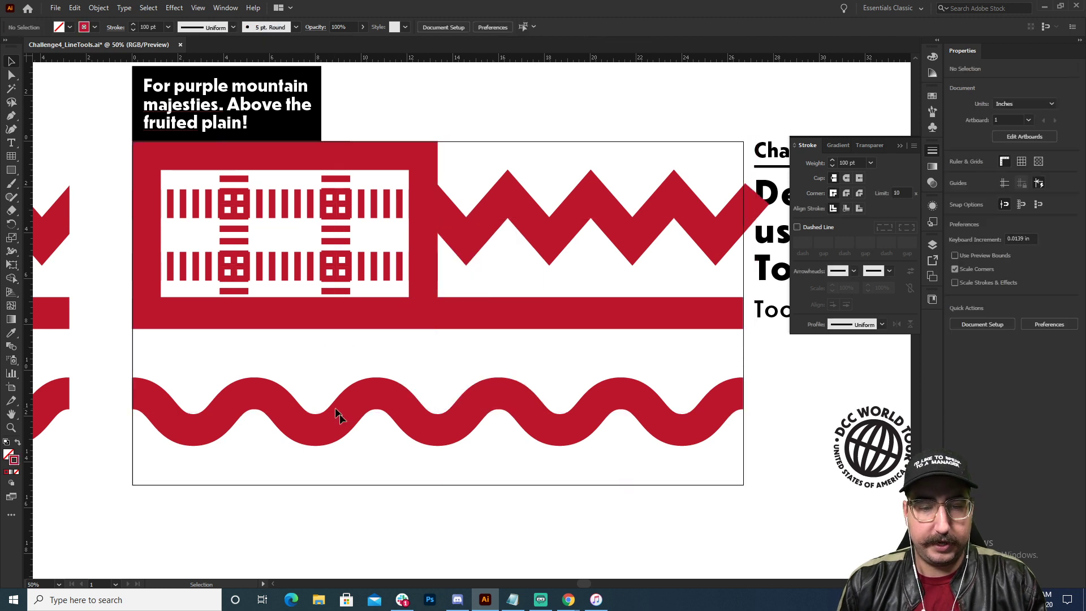
Step: Expand the appearance of the wavy Zig Zag line into a real curved path
{"action": "left_click_drag", "start_coordinate": [728, 464], "coordinate": [145, 150]}
{"action": "left_click", "coordinate": [317, 388]}
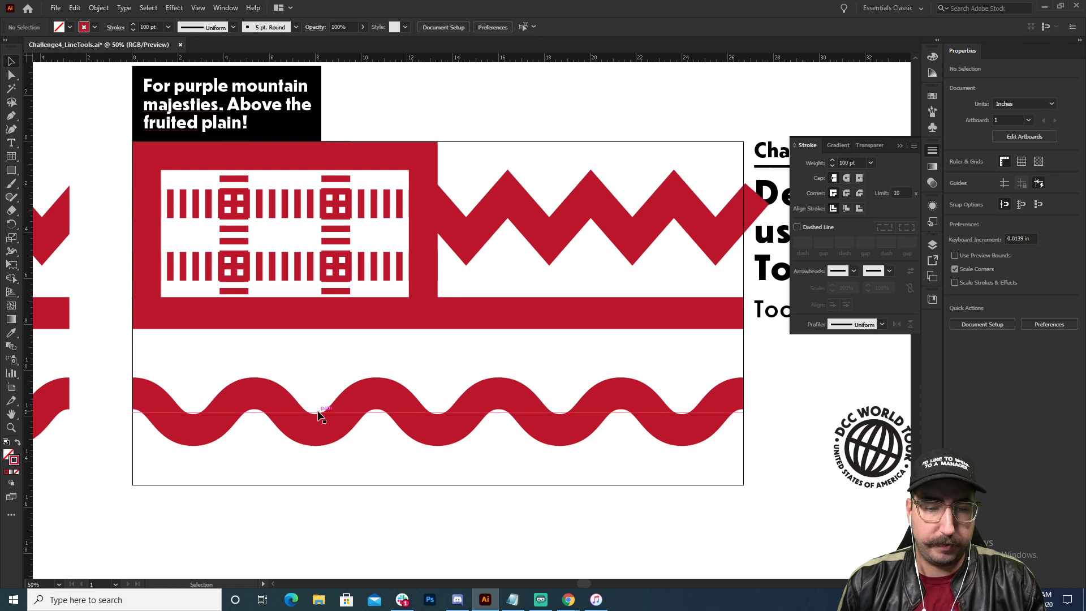
{"action": "left_click", "coordinate": [245, 429]}
{"action": "left_click", "coordinate": [100, 8]}
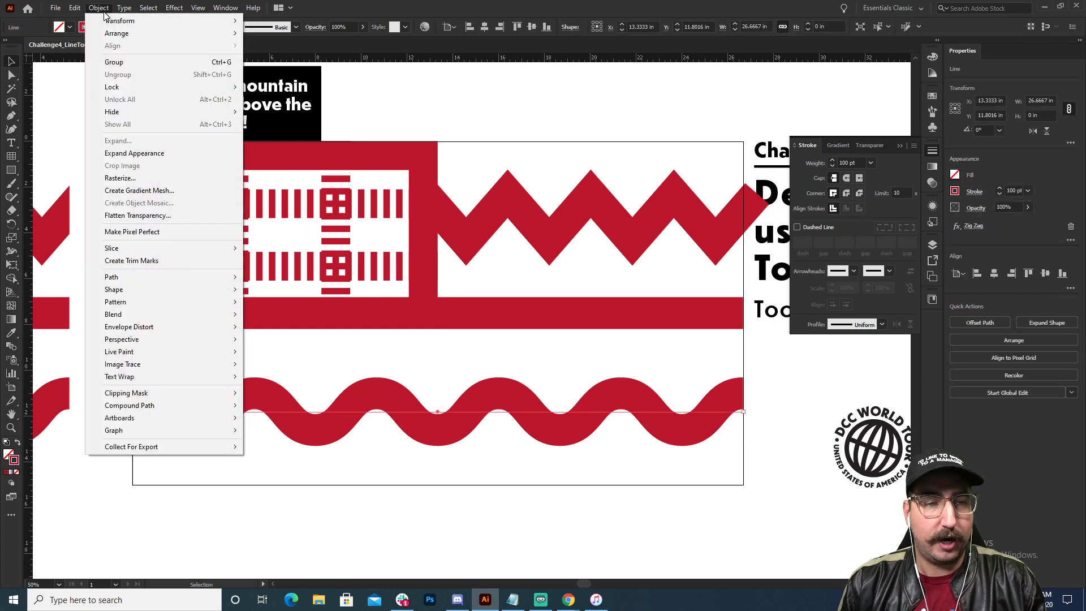
{"action": "left_click", "coordinate": [135, 153]}
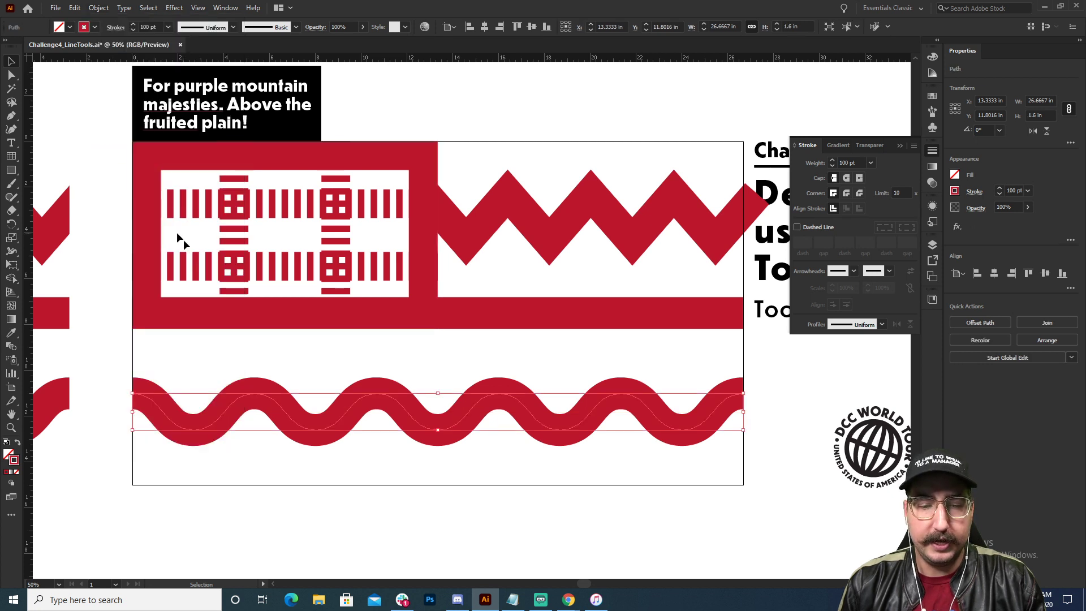
{"action": "left_click", "coordinate": [304, 388]}
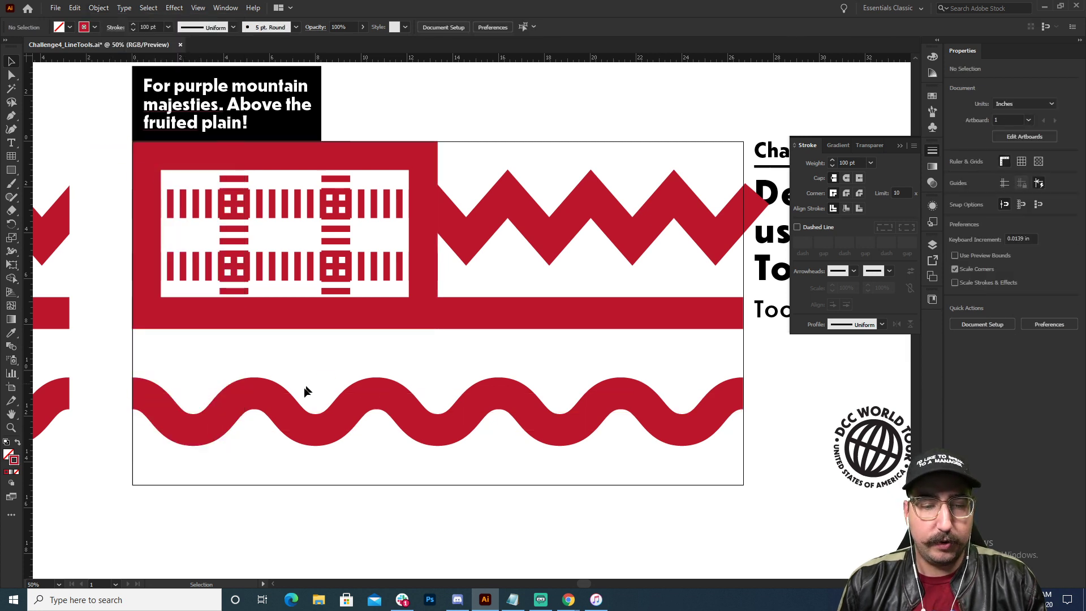
Step: Inspect the expanded wavy path in outline view, and return to preview
{"action": "left_click", "coordinate": [285, 416]}
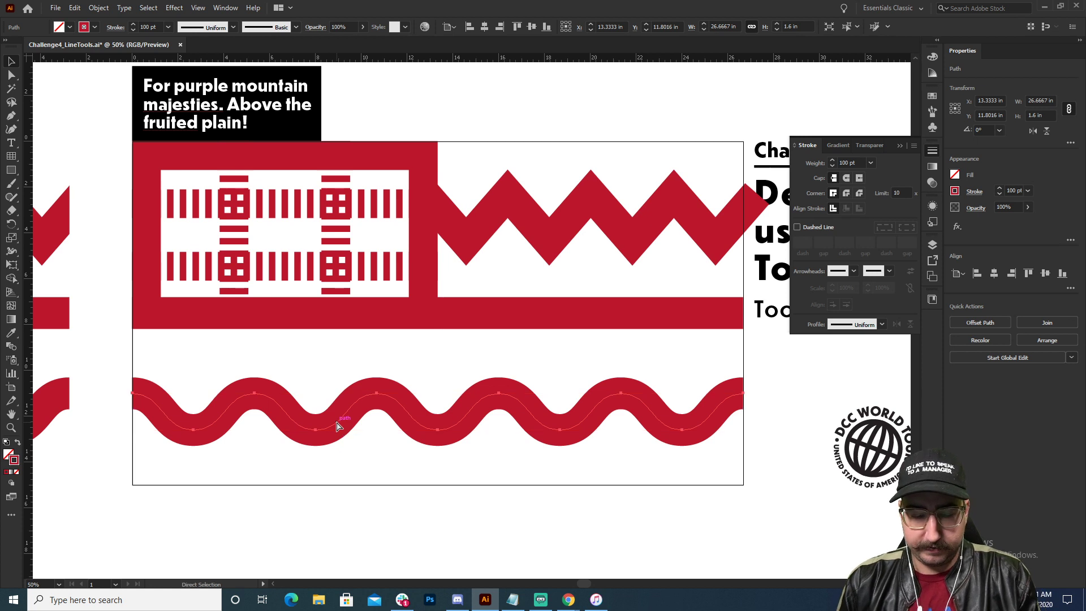
{"action": "key", "text": "ctrl+y"}
{"action": "left_click", "coordinate": [370, 375]}
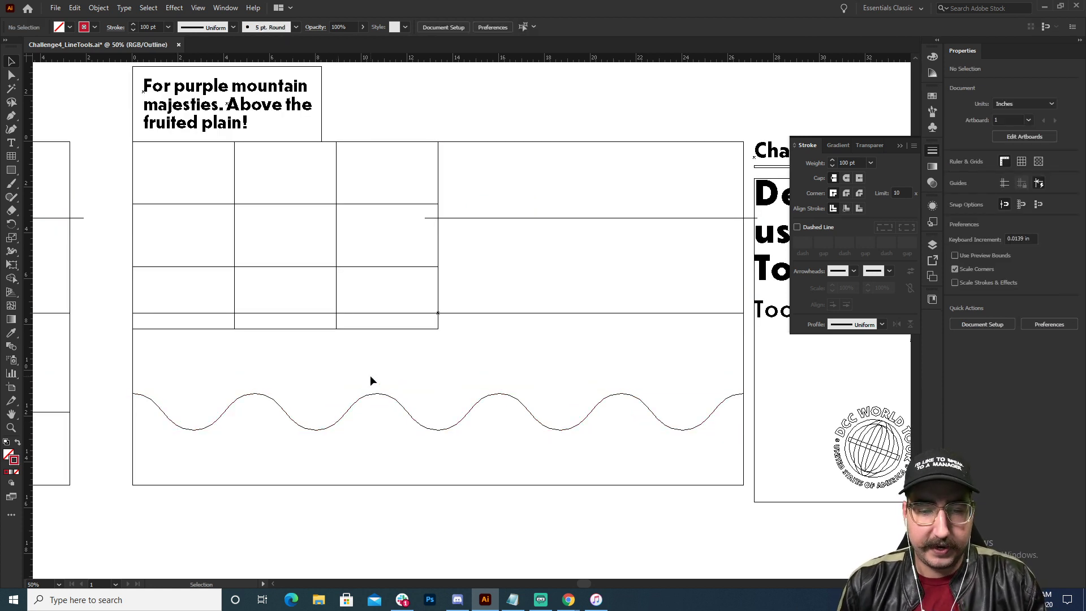
{"action": "key", "text": "a"}
{"action": "key", "text": "ctrl+y"}
Step: Close an in-place copy of the wavy path through the artboard's two lower corners with the Pen tool, and swap its stroke and fill
{"action": "key", "text": "v"}
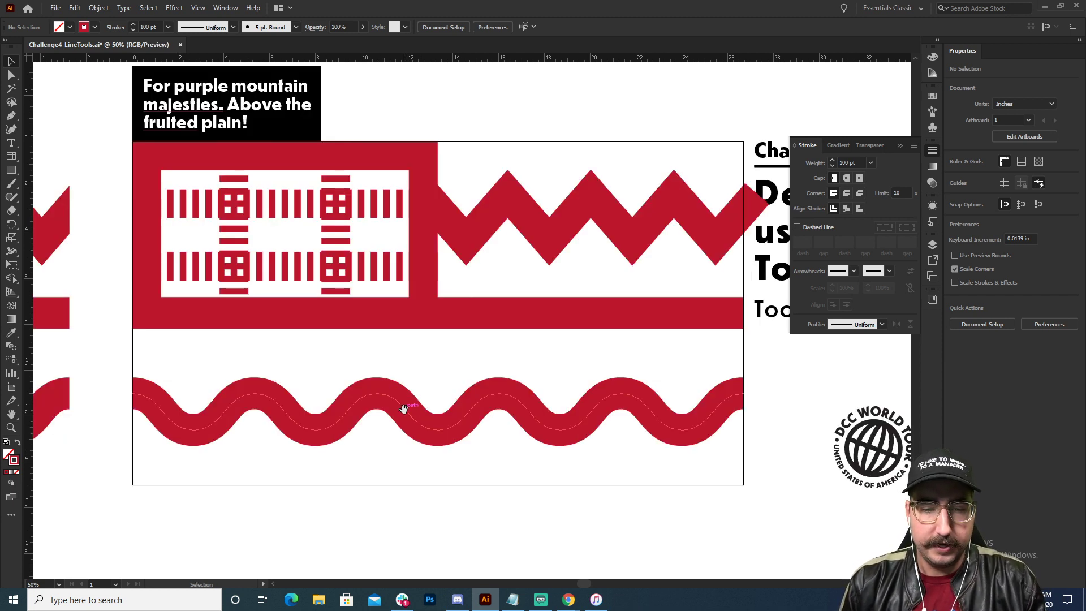
{"action": "left_click_drag", "start_coordinate": [408, 417], "coordinate": [388, 310]}
{"action": "left_click", "coordinate": [392, 309]}
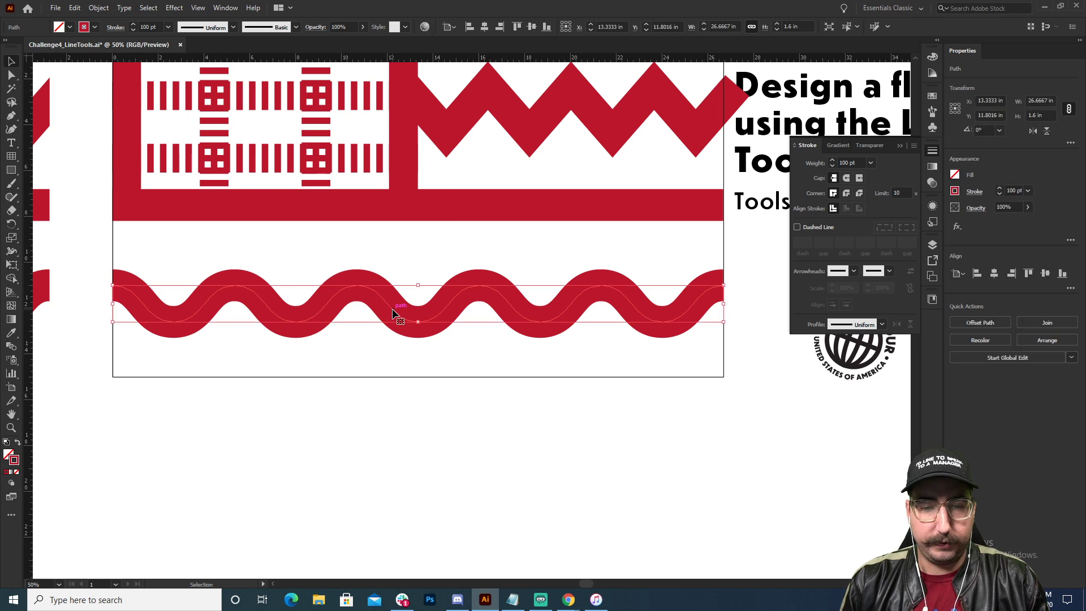
{"action": "left_click", "coordinate": [275, 252]}
{"action": "key", "text": "p"}
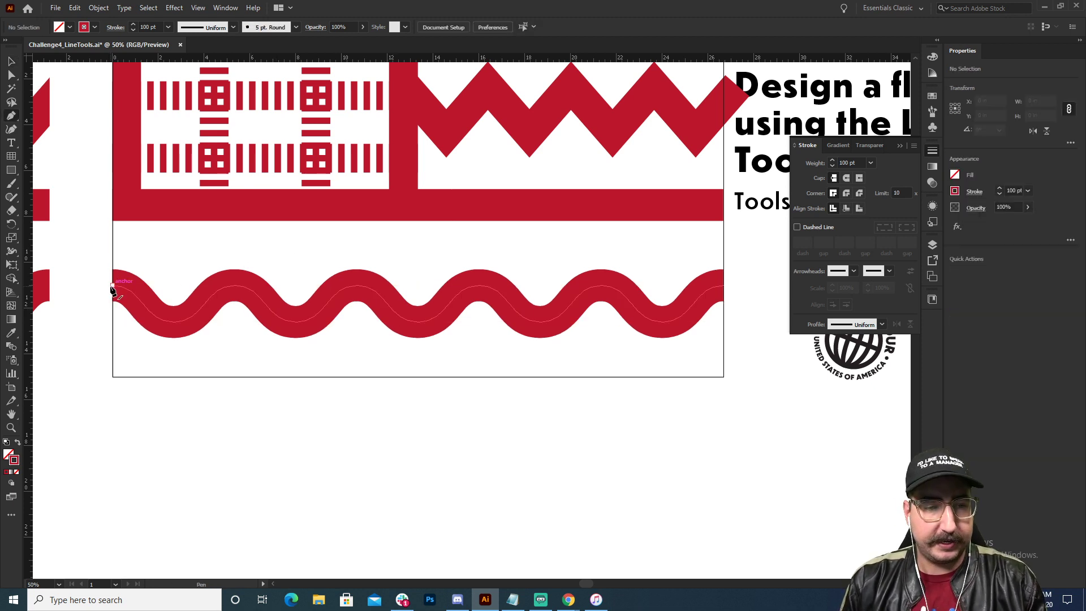
{"action": "left_click", "coordinate": [113, 285]}
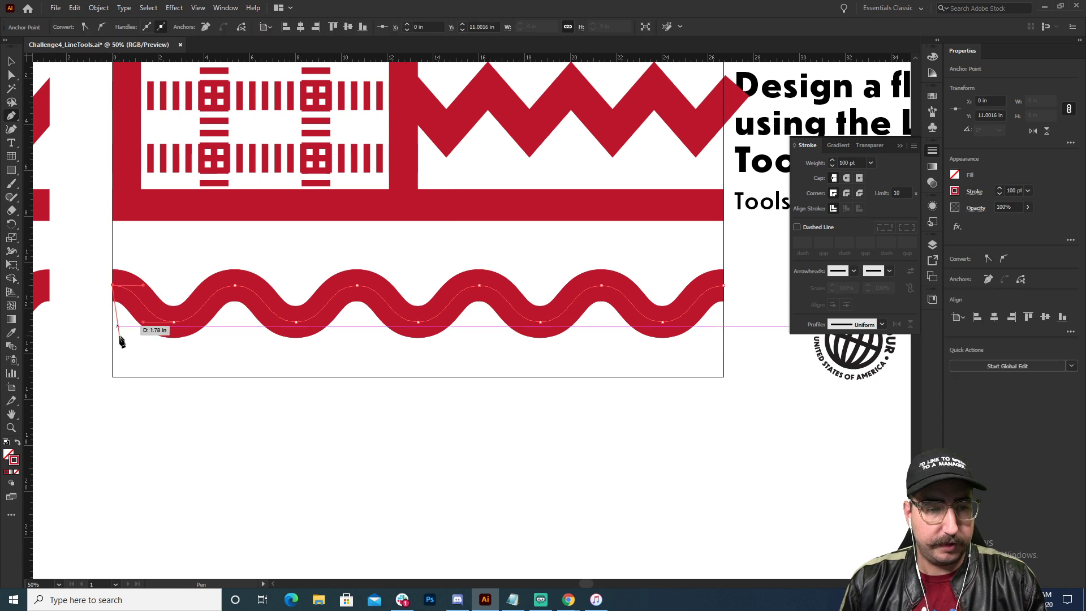
{"action": "left_click", "coordinate": [112, 376]}
{"action": "left_click", "coordinate": [724, 376]}
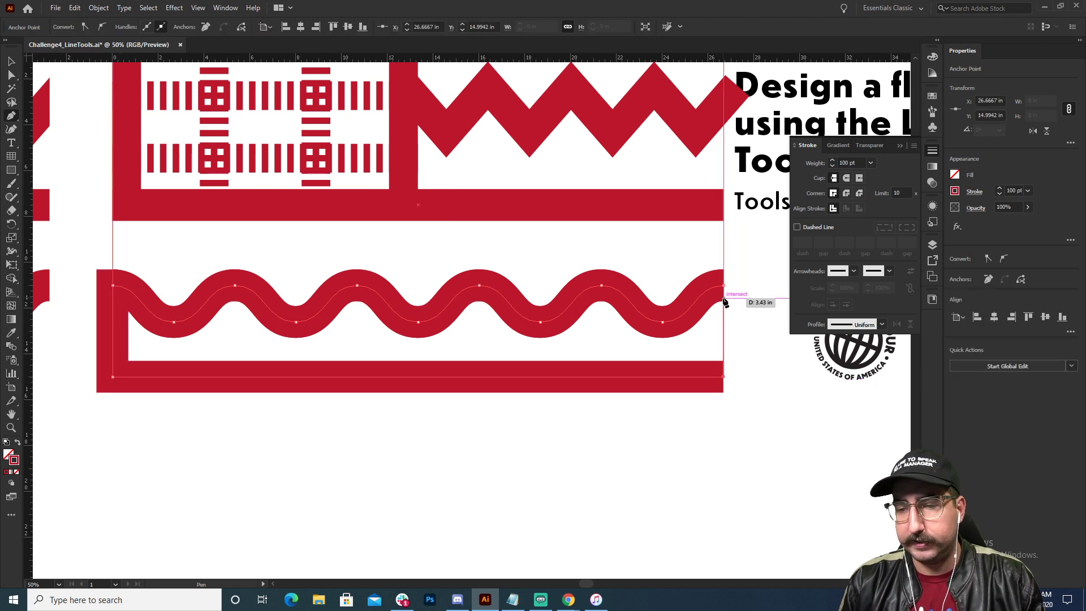
{"action": "left_click", "coordinate": [723, 286]}
{"action": "key", "text": "shift+x"}
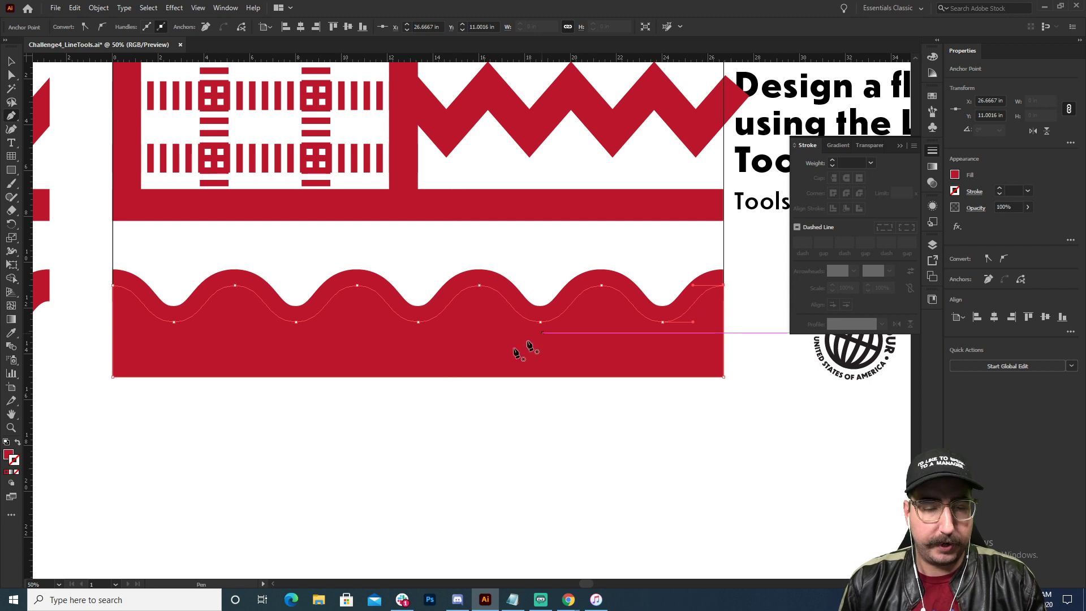
Step: Fill the closed shape below the wave with the light blue swatch and give it no stroke
{"action": "key", "text": "v"}
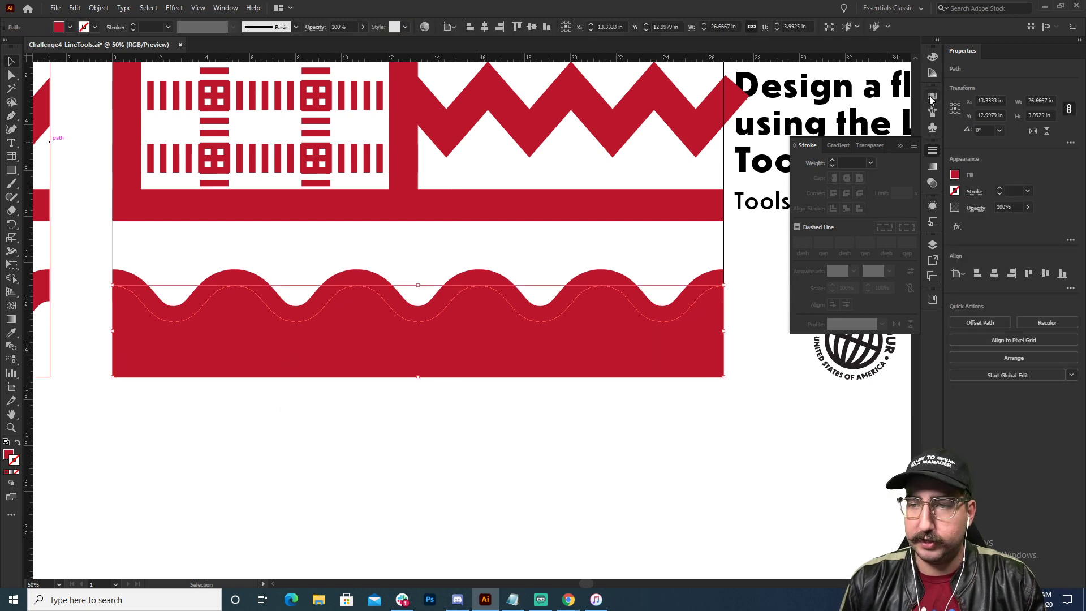
{"action": "left_click", "coordinate": [932, 97]}
{"action": "left_click", "coordinate": [847, 127]}
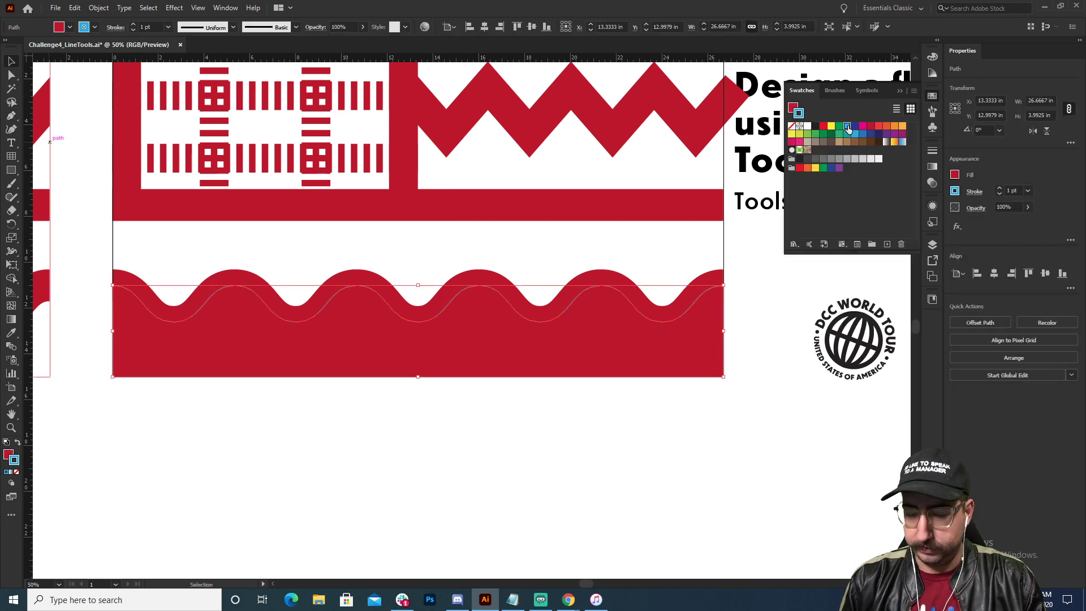
{"action": "key", "text": "slash"}
{"action": "key", "text": "x"}
{"action": "left_click", "coordinate": [847, 127]}
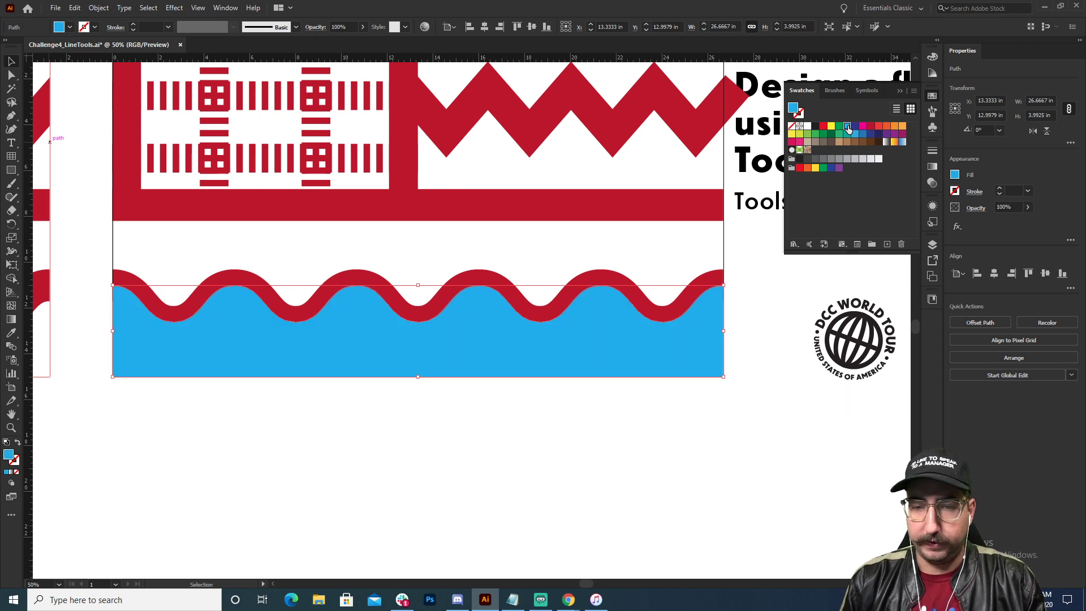
{"action": "left_click", "coordinate": [371, 257]}
Step: Close the wavy path upward along the straight bar's lower edge at about Y 8.18 in with the Pen tool
{"action": "left_click_drag", "start_coordinate": [371, 257], "coordinate": [371, 297]}
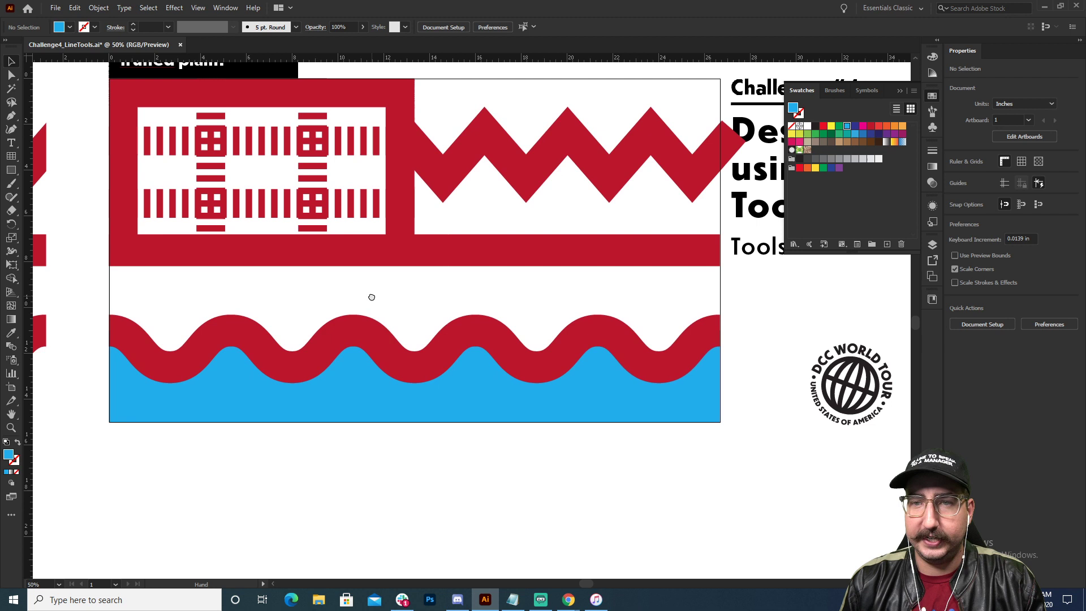
{"action": "left_click", "coordinate": [344, 330]}
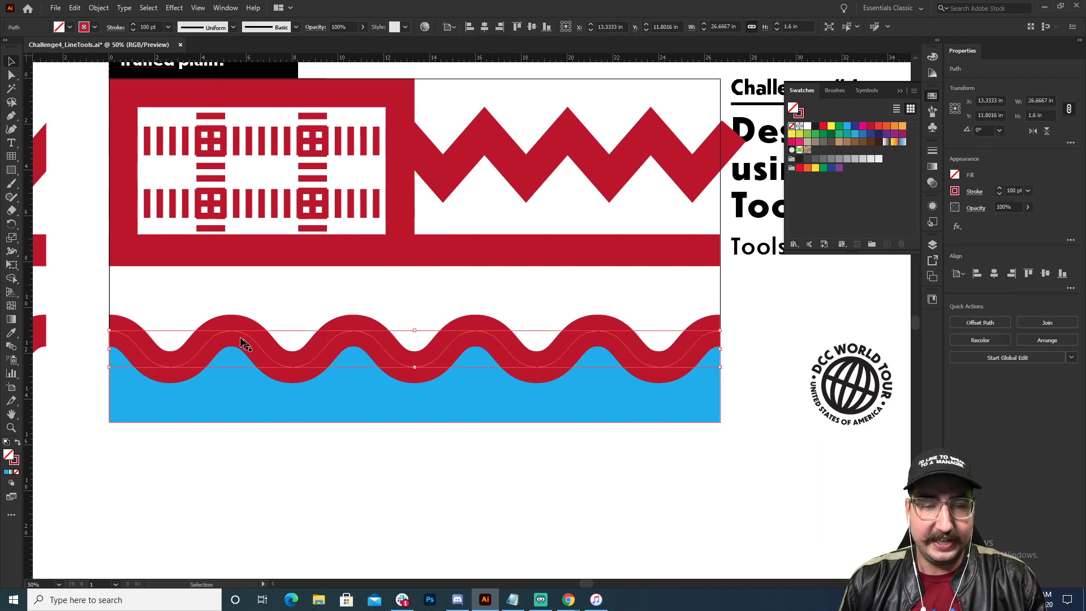
{"action": "key", "text": "a"}
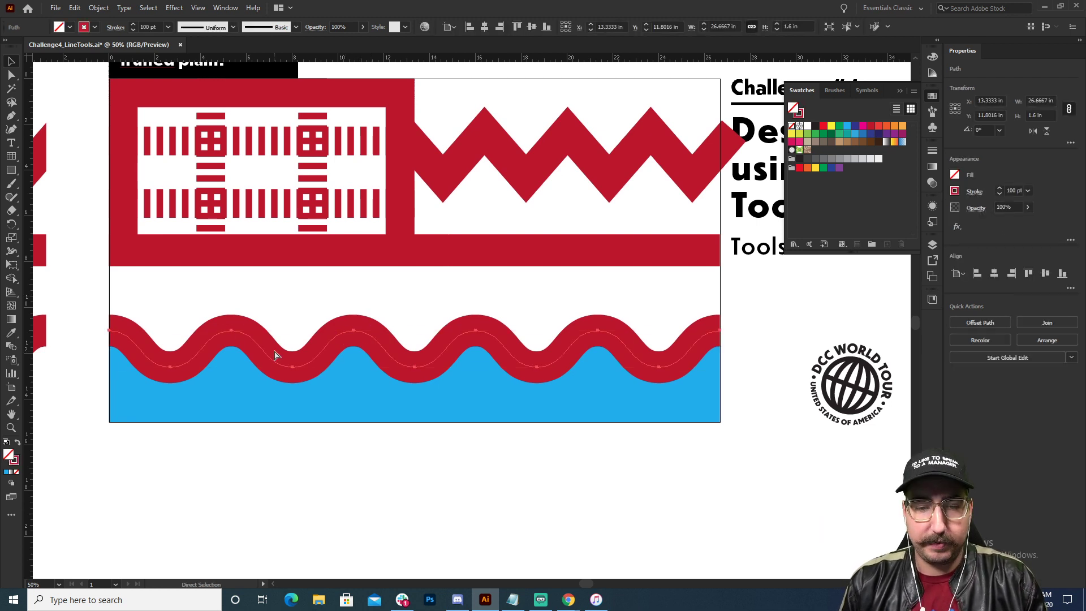
{"action": "key", "text": "p"}
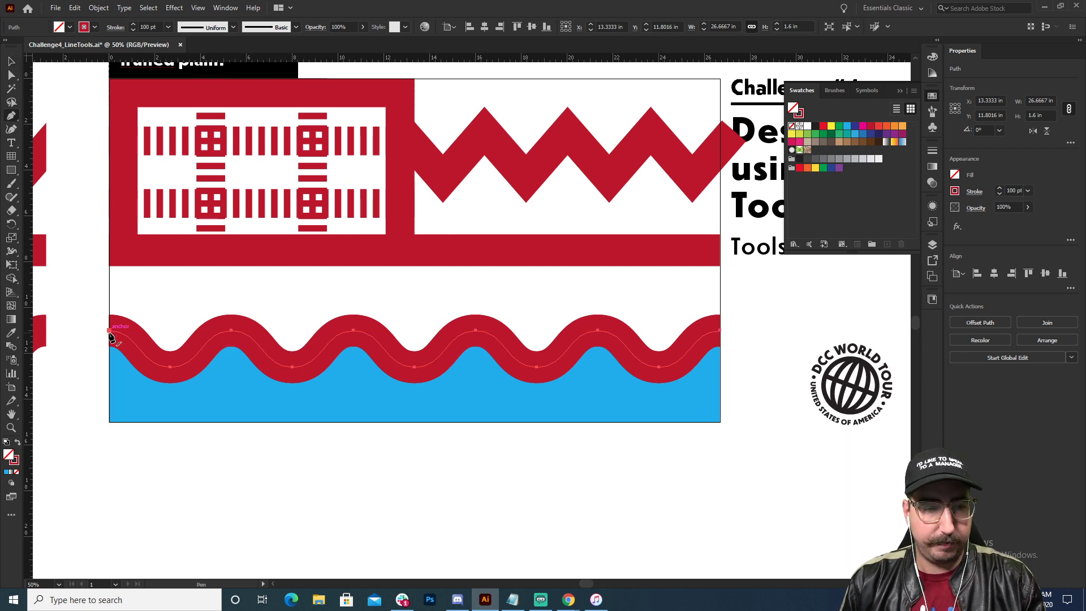
{"action": "left_click", "coordinate": [109, 330]}
{"action": "left_click", "coordinate": [109, 264], "text": "shift"}
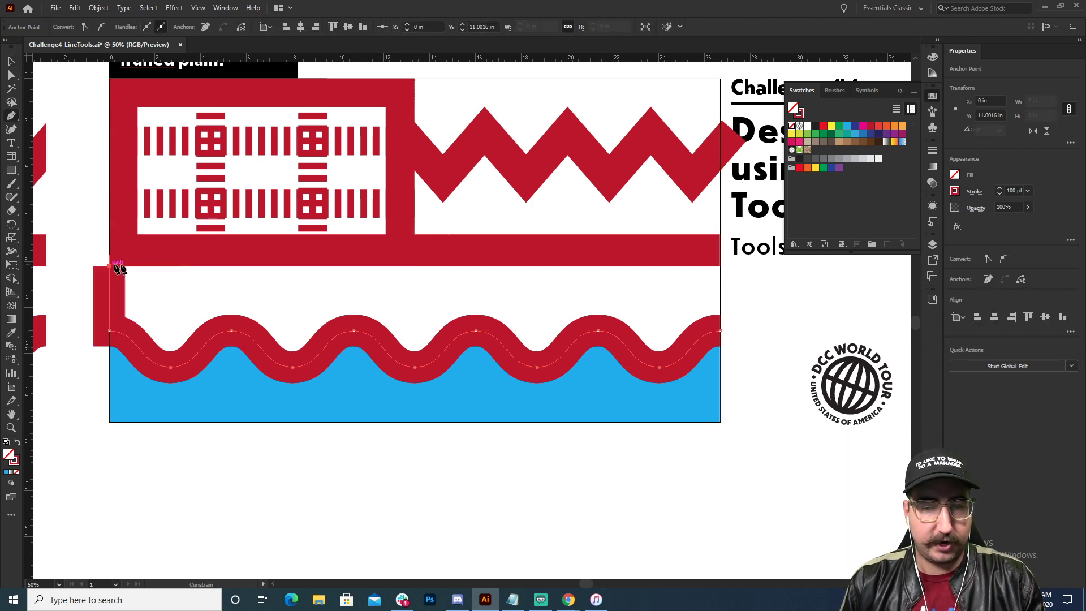
{"action": "left_click", "coordinate": [720, 265], "text": "shift"}
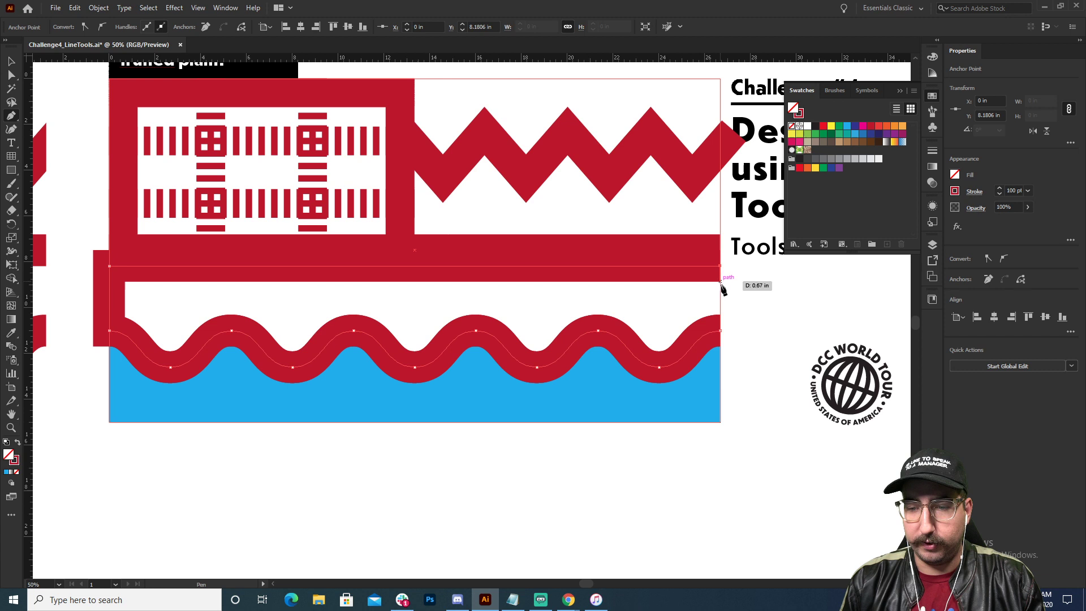
{"action": "left_click", "coordinate": [720, 331]}
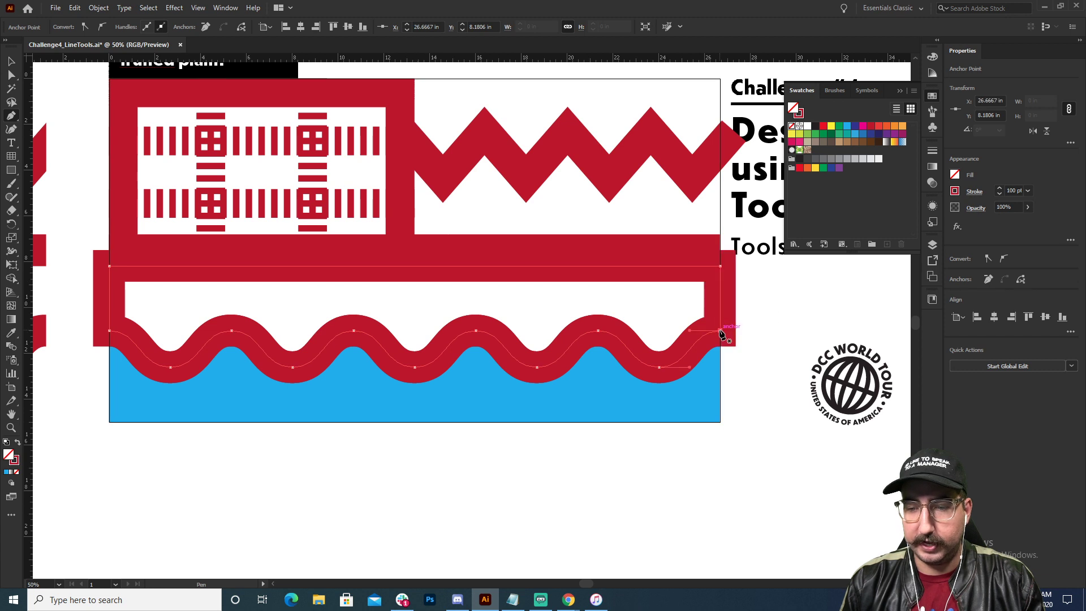
Step: Fill the closed shape above the wave with the medium blue swatch, remove its stroke, and send it to the back
{"action": "left_click", "coordinate": [862, 135]}
{"action": "key", "text": "x"}
{"action": "key", "text": "slash"}
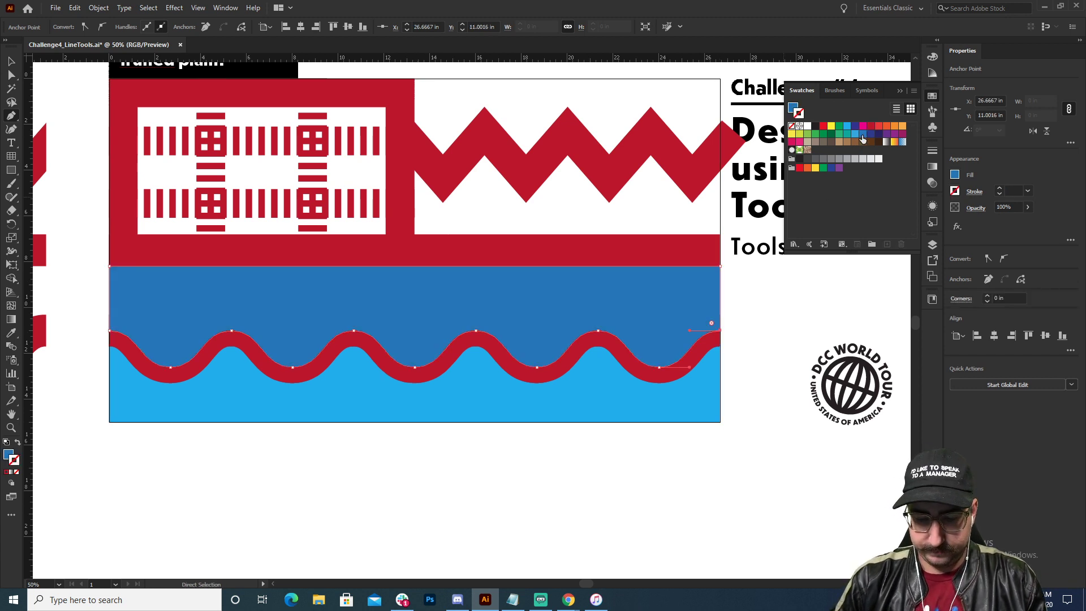
{"action": "key", "text": "ctrl+shift+bracketleft"}
{"action": "key", "text": "v"}
{"action": "left_click", "coordinate": [136, 479]}
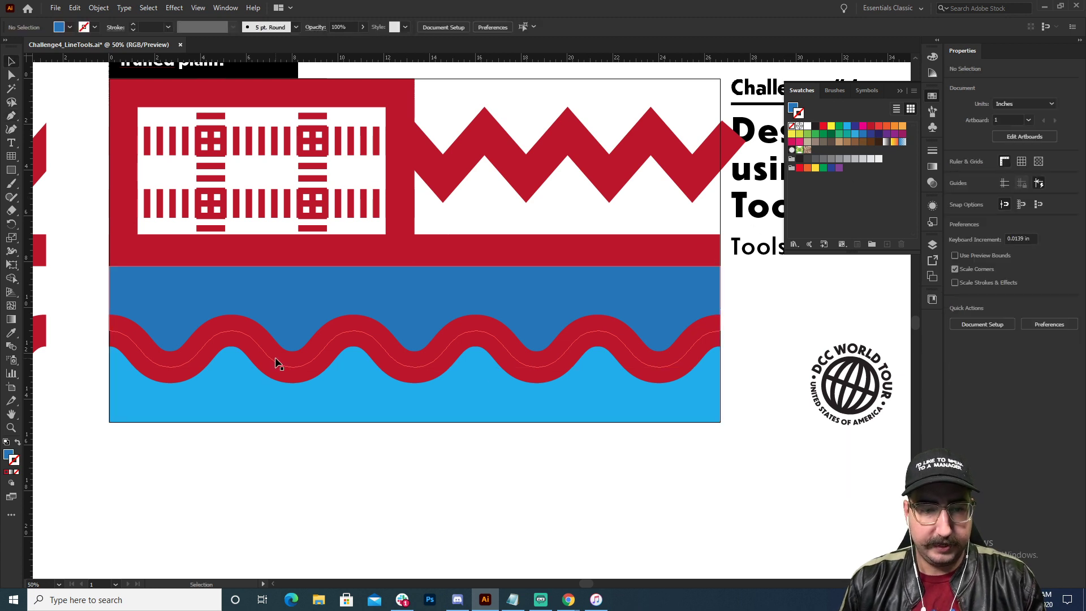
Step: Recolour the 100 pt stroke of the wavy line between the two blue areas to white
{"action": "left_click", "coordinate": [277, 365]}
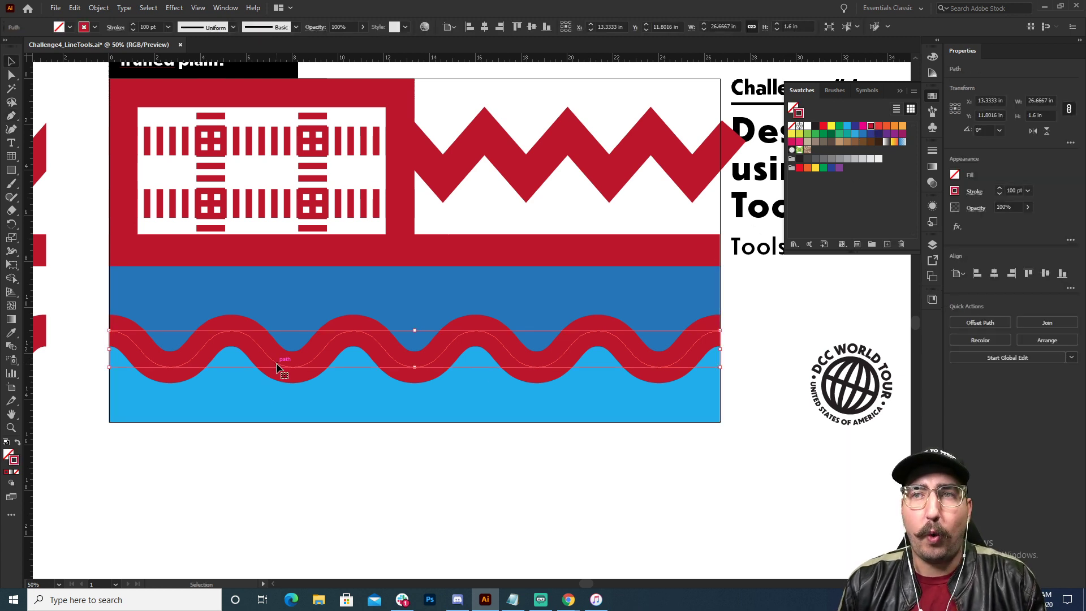
{"action": "left_click", "coordinate": [807, 126]}
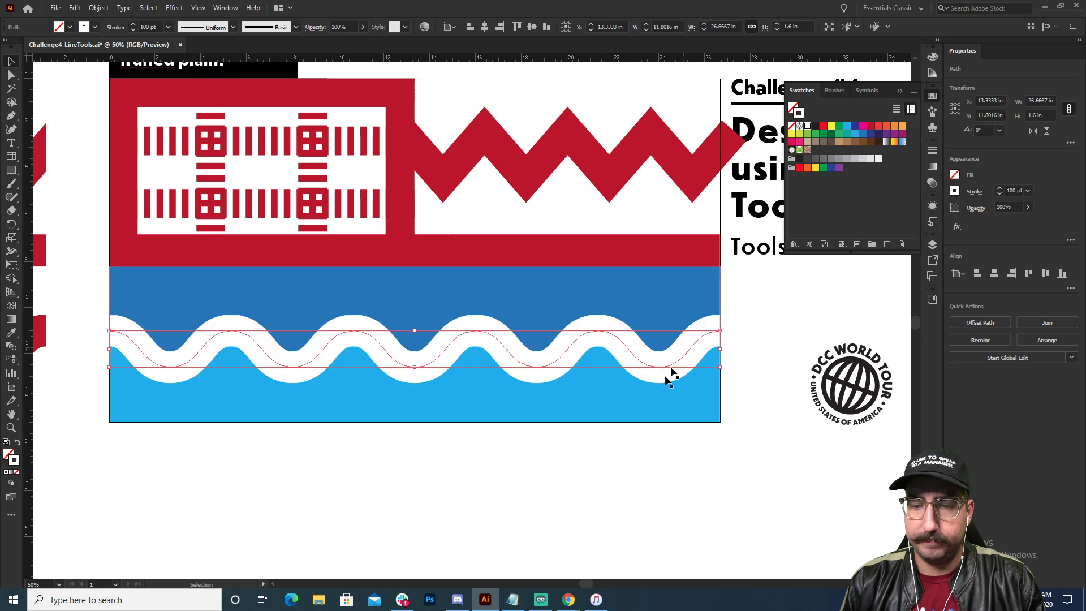
{"action": "left_click", "coordinate": [500, 498]}
{"action": "left_click_drag", "start_coordinate": [499, 283], "coordinate": [506, 339]}
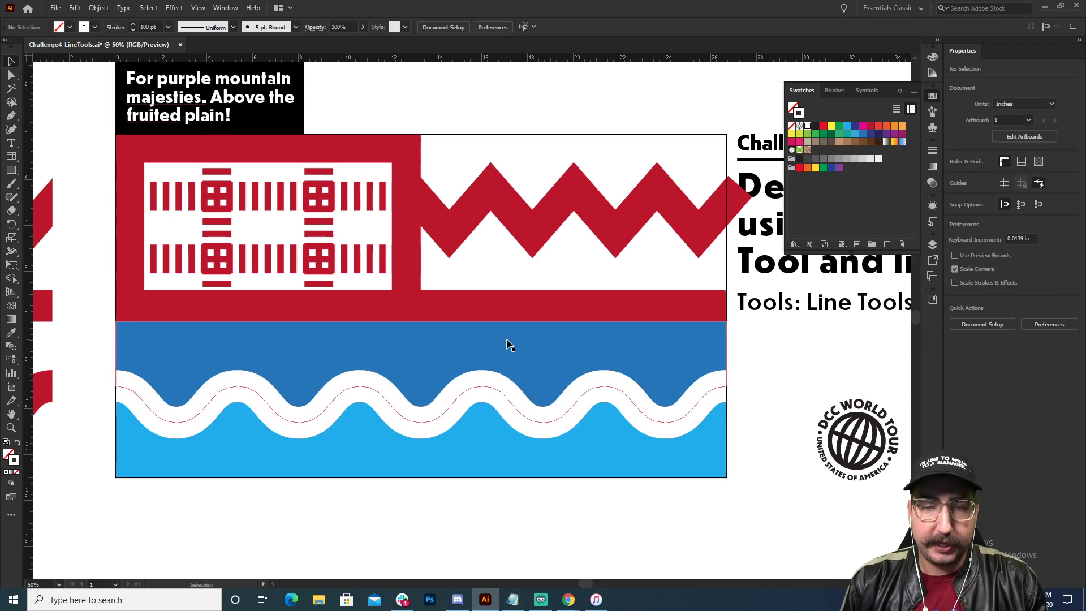
Step: Give the straight horizontal bar above the blue area a yellow stroke and bring it to the front
{"action": "left_click", "coordinate": [503, 305]}
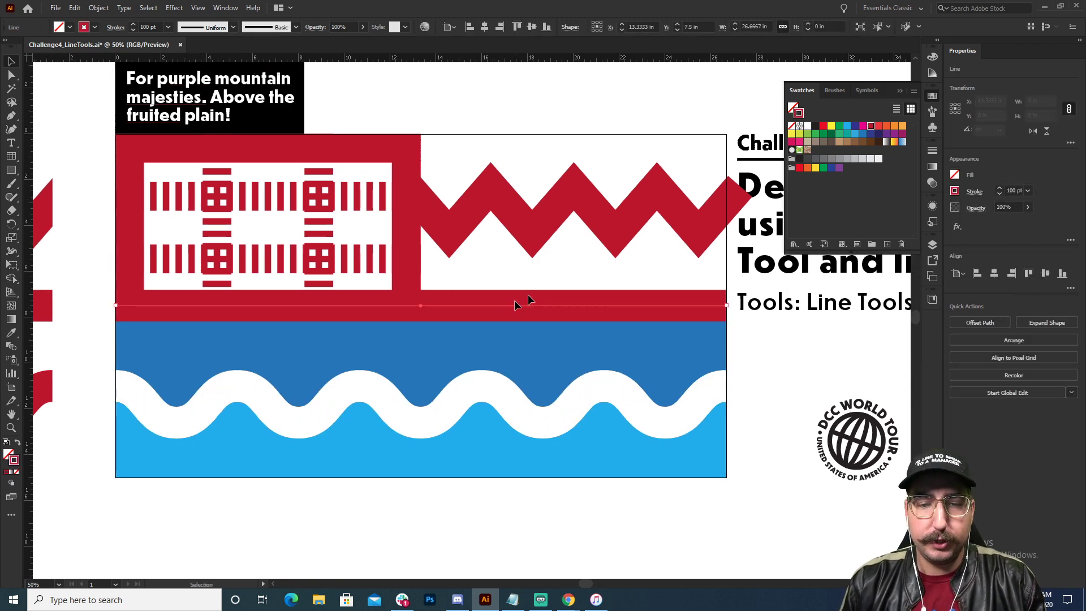
{"action": "left_click", "coordinate": [831, 127]}
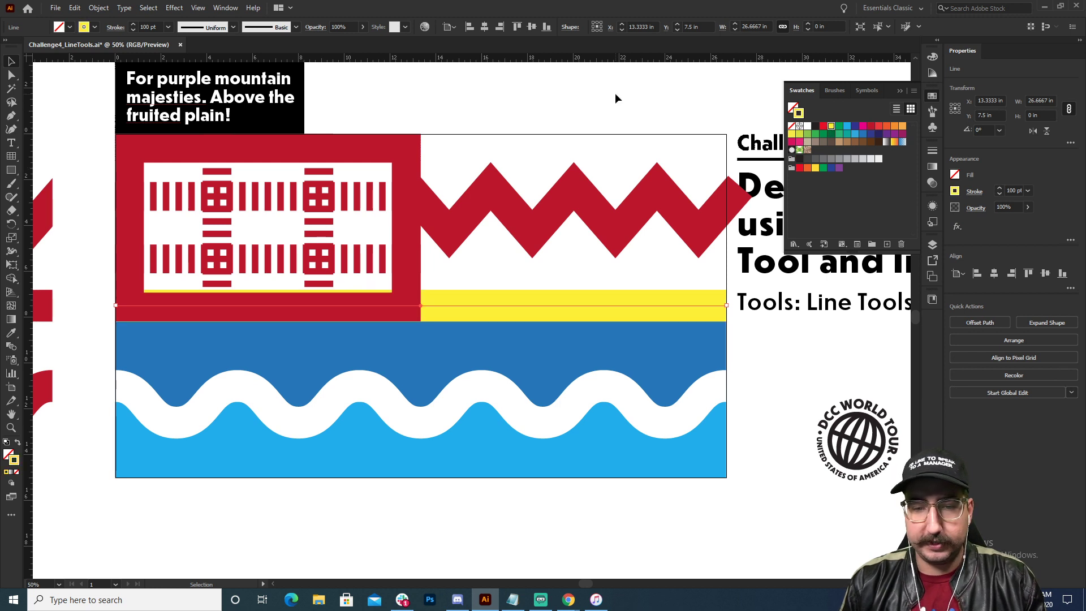
{"action": "key", "text": "ctrl+shift+bracketright"}
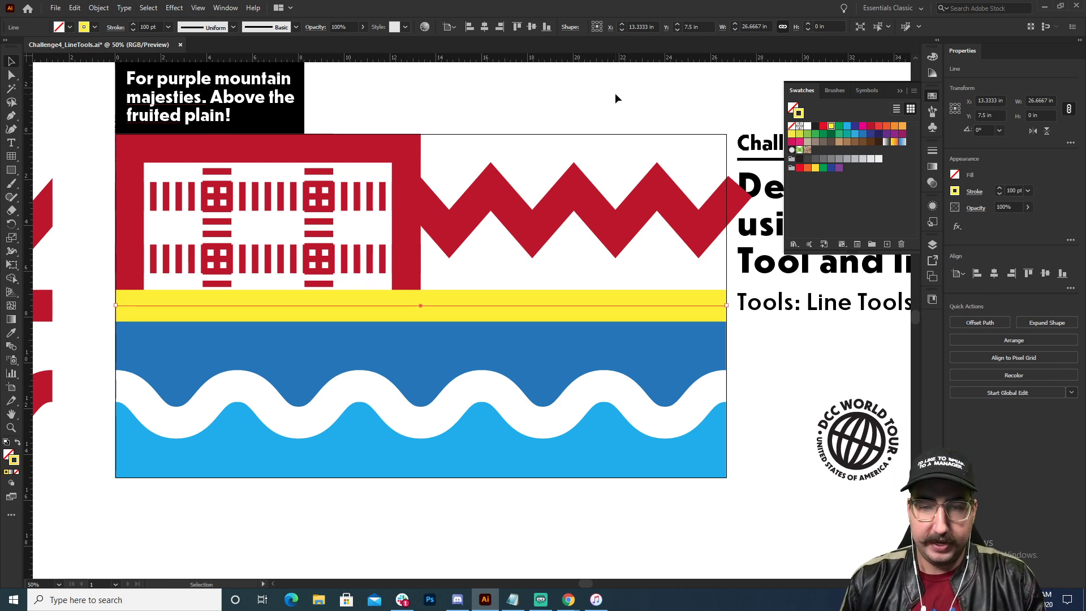
Step: Change the stroke of the zigzag line beside the dashed grid to dark brown
{"action": "left_click", "coordinate": [575, 201]}
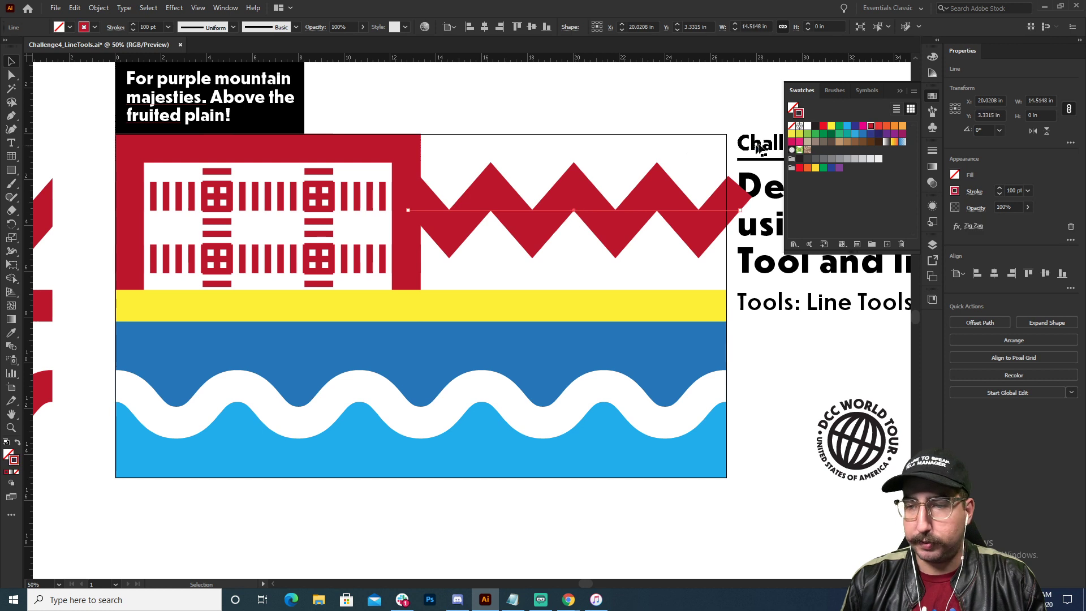
{"action": "left_click", "coordinate": [864, 142]}
{"action": "left_click", "coordinate": [586, 114]}
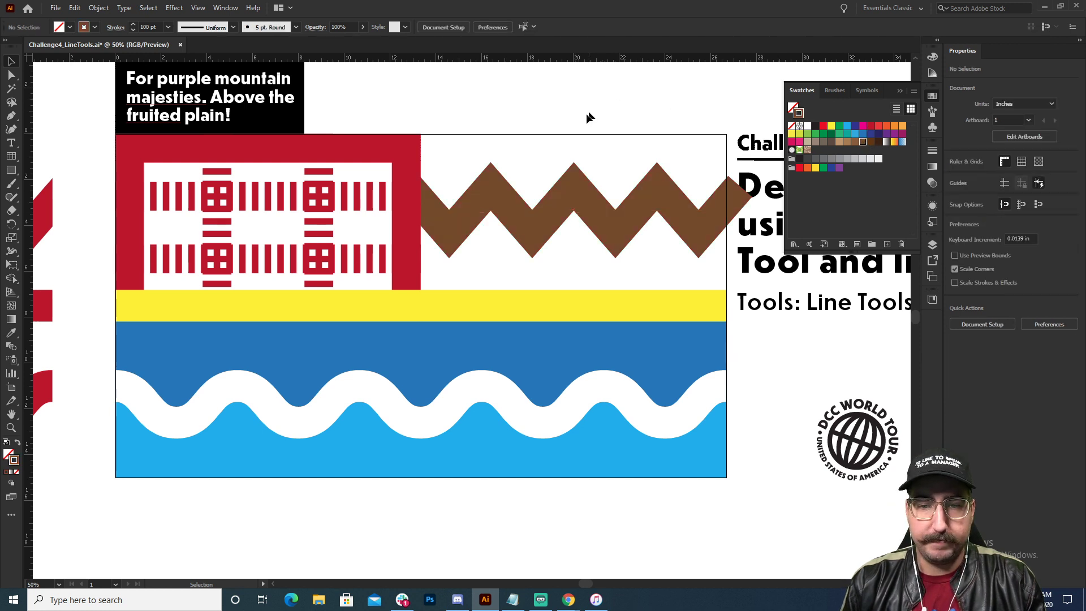
{"action": "key", "text": "z"}
{"action": "left_click", "coordinate": [466, 339], "text": "alt"}
{"action": "left_click_drag", "start_coordinate": [475, 353], "coordinate": [474, 330]}
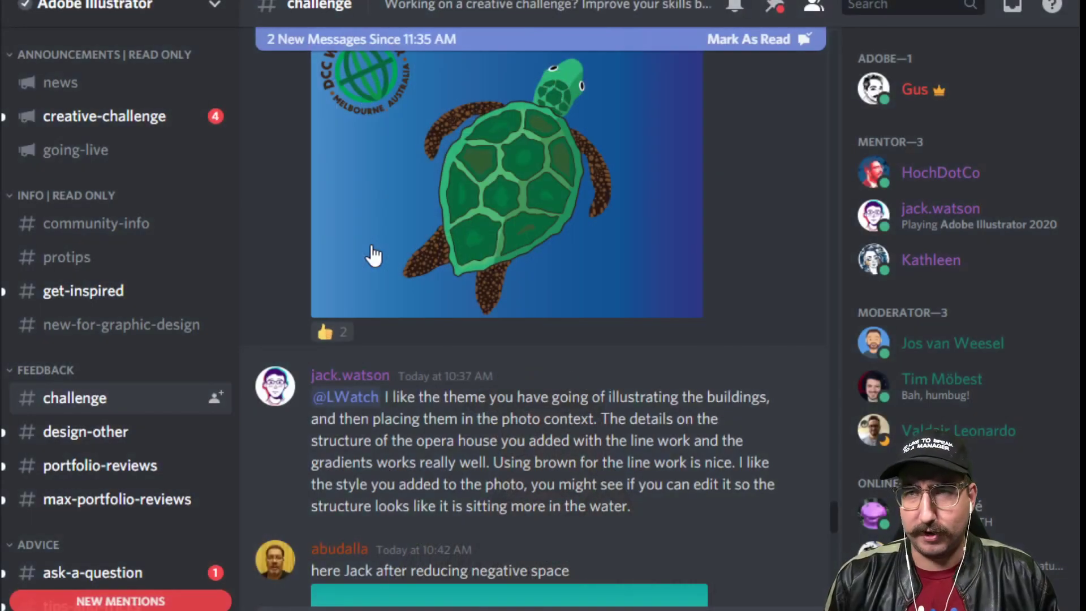
Step: Switch to Discord and browse the shared artwork and mentor feedback in the Adobe Illustrator challenge channel
{"action": "scroll", "coordinate": [371, 253], "scroll_direction": "down", "scroll_amount": 15}
{"action": "scroll", "coordinate": [371, 252], "scroll_direction": "down", "scroll_amount": 10}
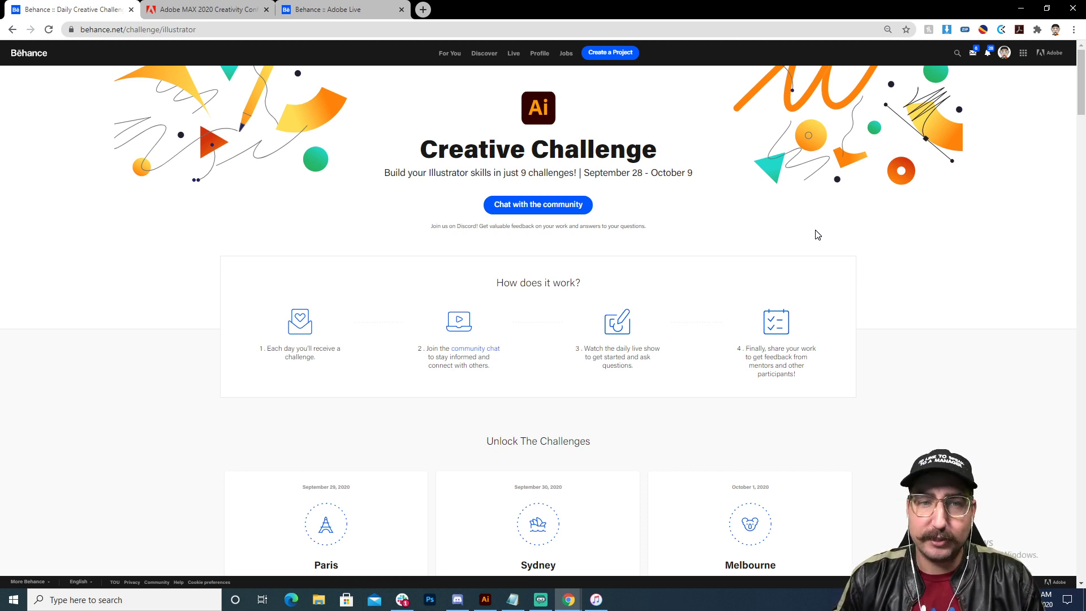
Step: Switch to Behance in the browser, look through the Illustrator Creative Challenge cards, and show the open Adobe Live page
{"action": "scroll", "coordinate": [818, 235], "scroll_direction": "down", "scroll_amount": 7}
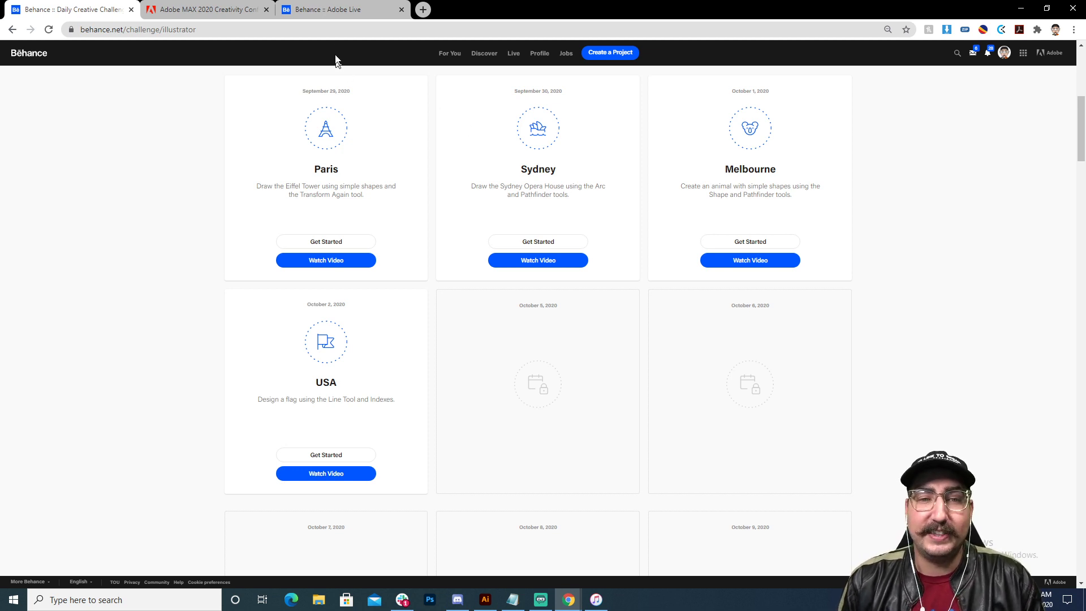
{"action": "left_click", "coordinate": [333, 10]}
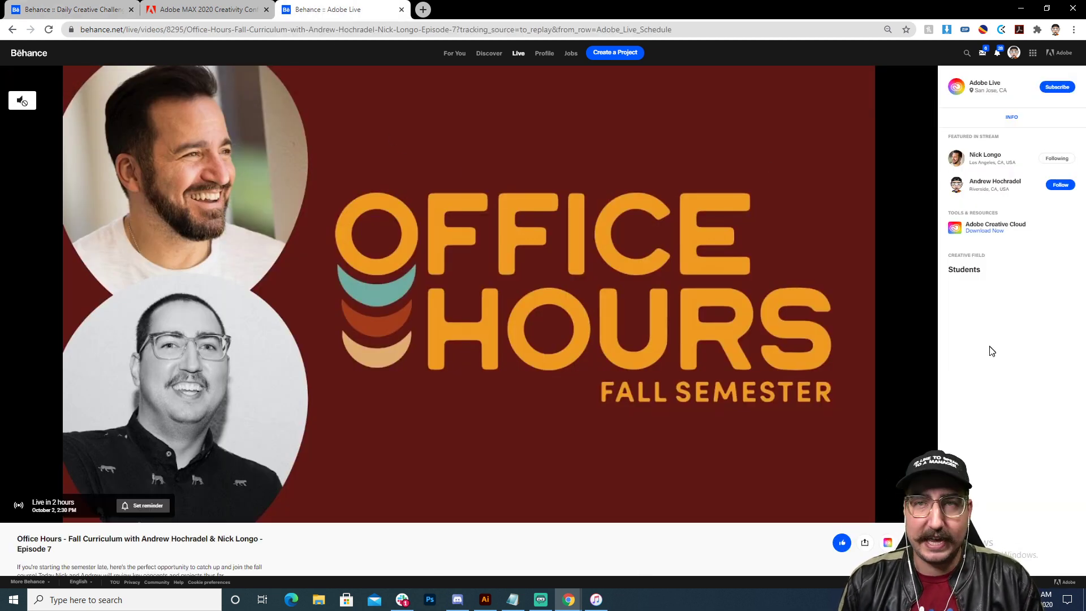